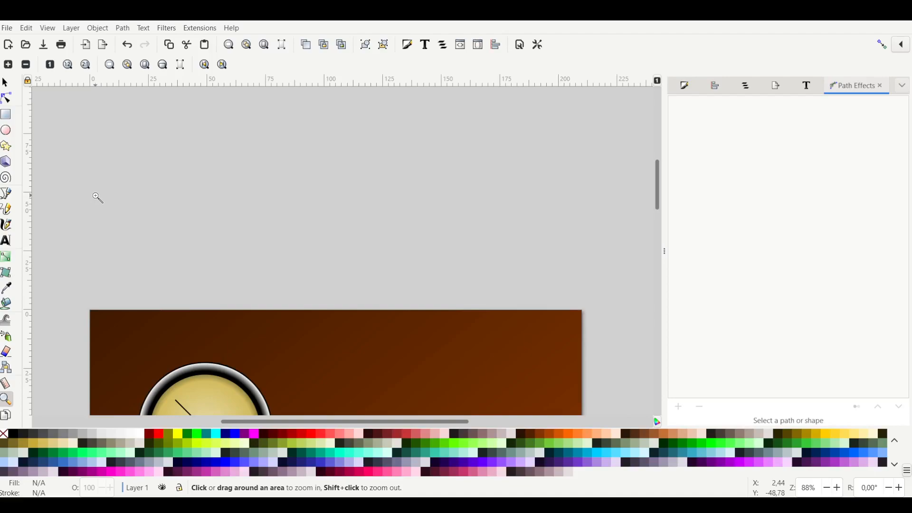
- Examine the column of finished clock drawings, comparing their rims, face highlights and glass reflections from one version to the next
{"action": "scroll", "coordinate": [106, 195], "scroll_direction": "down", "scroll_amount": 5}
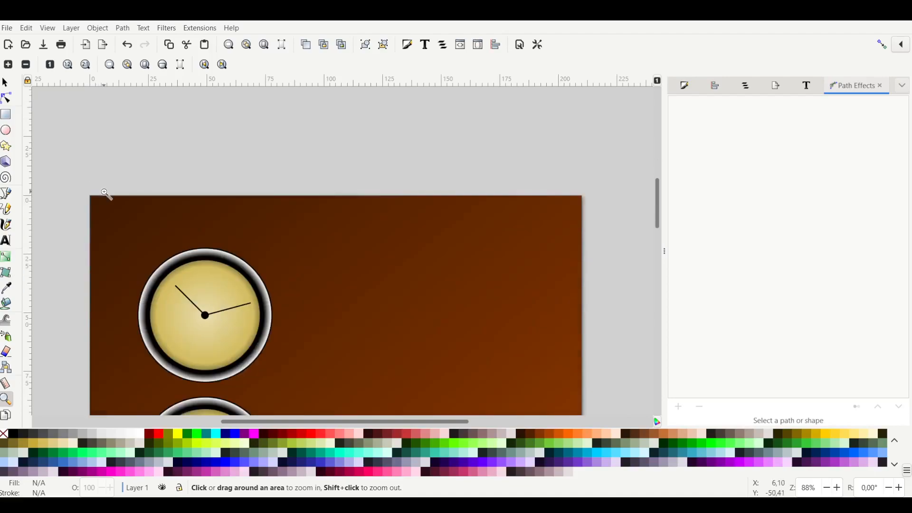
{"action": "scroll", "coordinate": [106, 195], "scroll_direction": "down", "scroll_amount": 2}
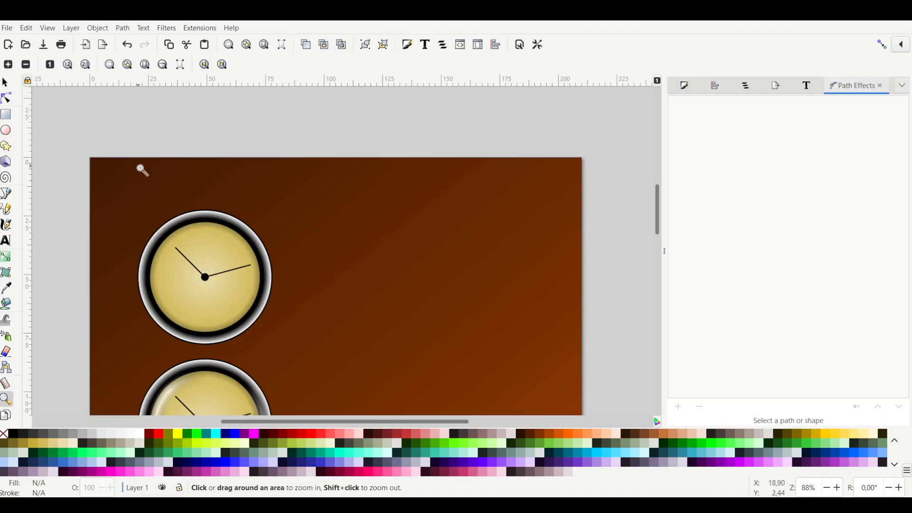
{"action": "scroll", "coordinate": [152, 200], "scroll_direction": "down", "scroll_amount": 2}
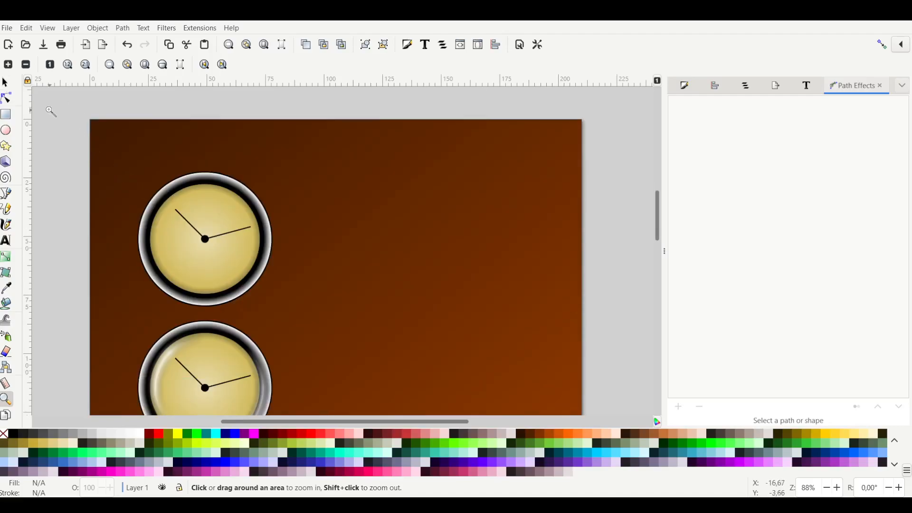
{"action": "left_click", "coordinate": [6, 84]}
{"action": "scroll", "coordinate": [118, 238], "scroll_direction": "down", "scroll_amount": 2}
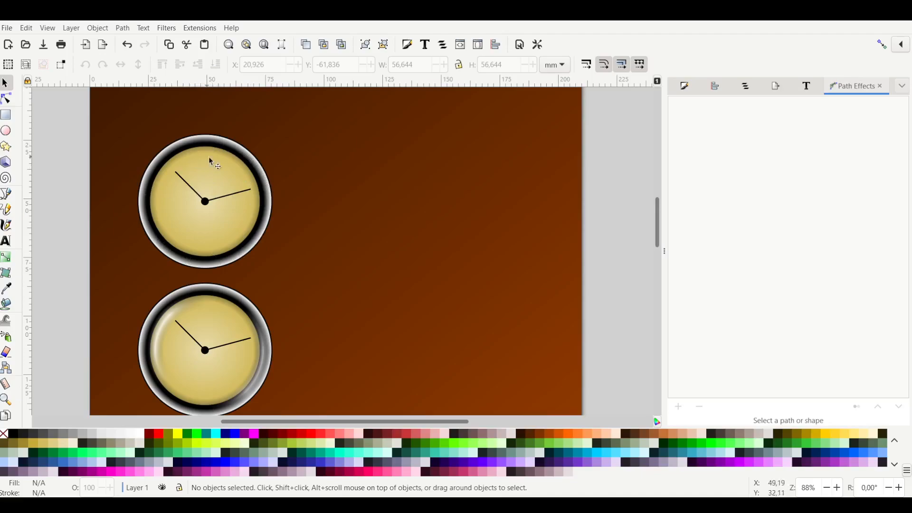
{"action": "scroll", "coordinate": [224, 205], "scroll_direction": "down", "scroll_amount": 5}
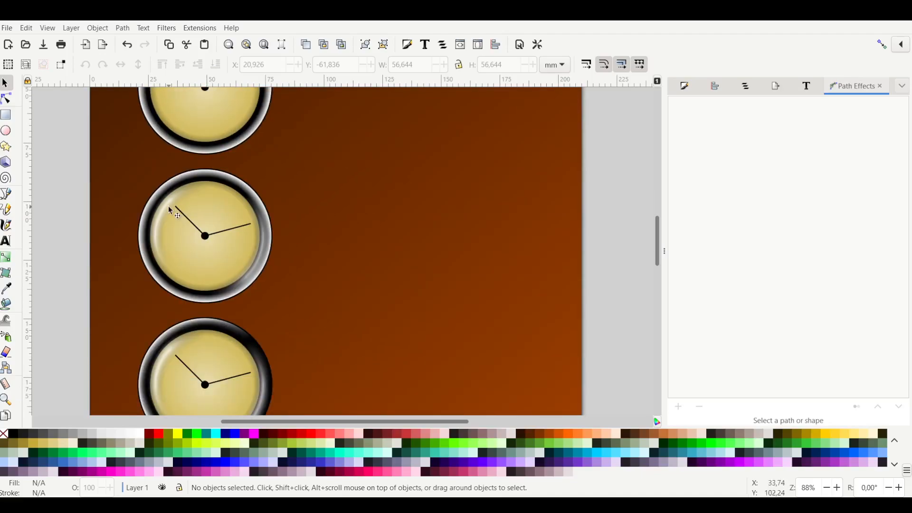
{"action": "scroll", "coordinate": [170, 217], "scroll_direction": "up", "scroll_amount": 1}
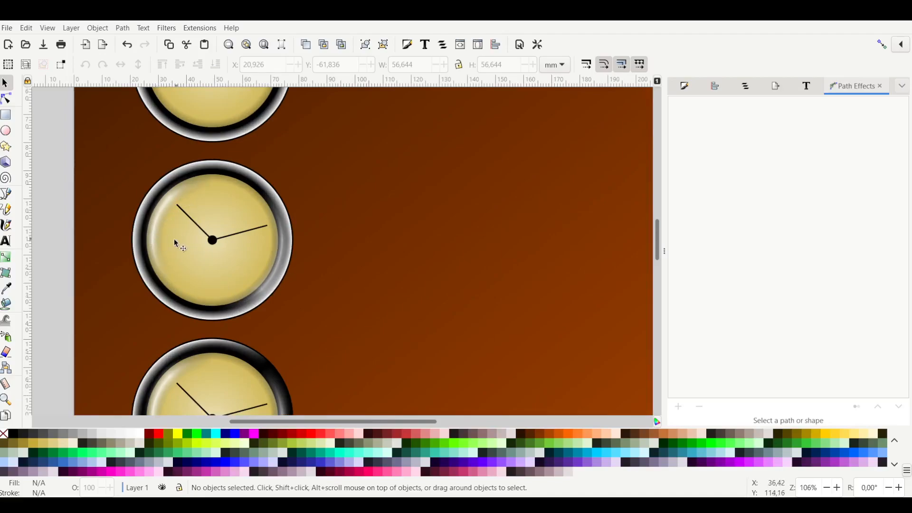
{"action": "scroll", "coordinate": [169, 229], "scroll_direction": "down", "scroll_amount": 6}
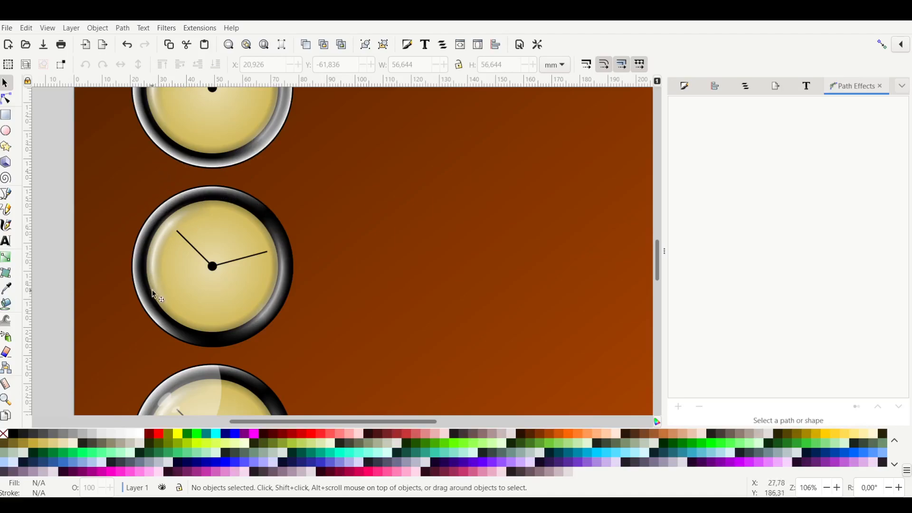
{"action": "scroll", "coordinate": [155, 258], "scroll_direction": "up", "scroll_amount": 1}
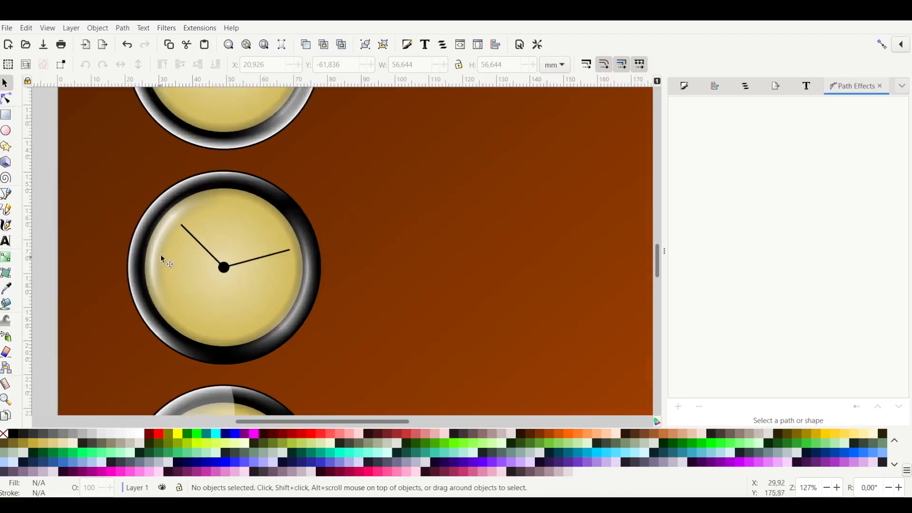
{"action": "scroll", "coordinate": [179, 229], "scroll_direction": "down", "scroll_amount": 1}
{"action": "scroll", "coordinate": [181, 235], "scroll_direction": "down", "scroll_amount": 6}
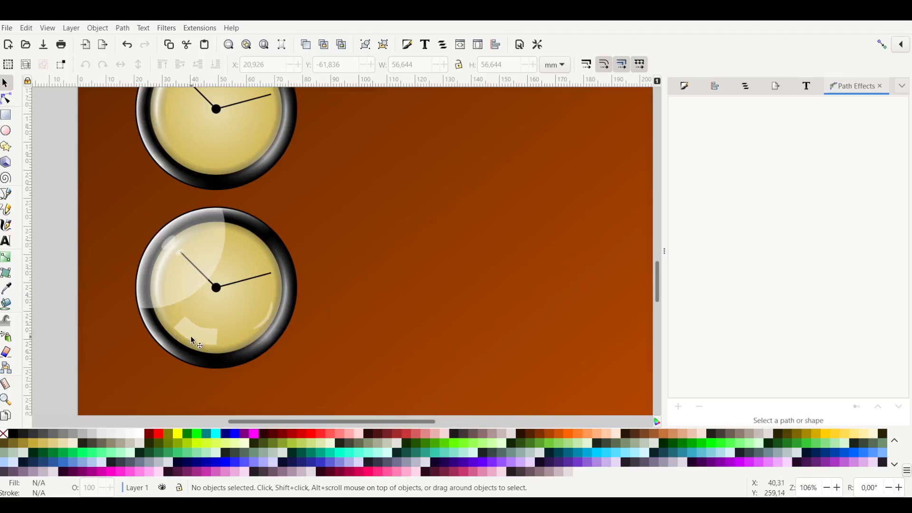
{"action": "scroll", "coordinate": [222, 335], "scroll_direction": "up", "scroll_amount": 1}
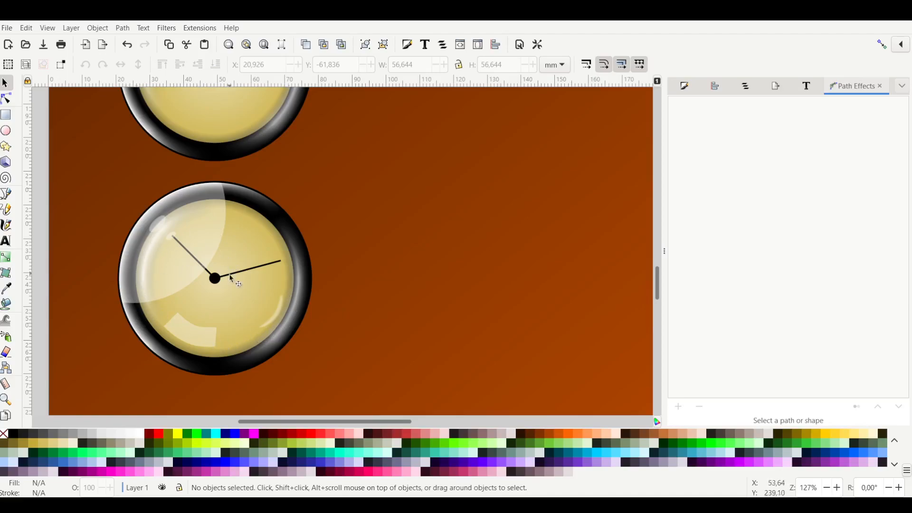
{"action": "key", "text": "ctrl"}
{"action": "scroll", "coordinate": [225, 308], "scroll_direction": "down", "scroll_amount": 2}
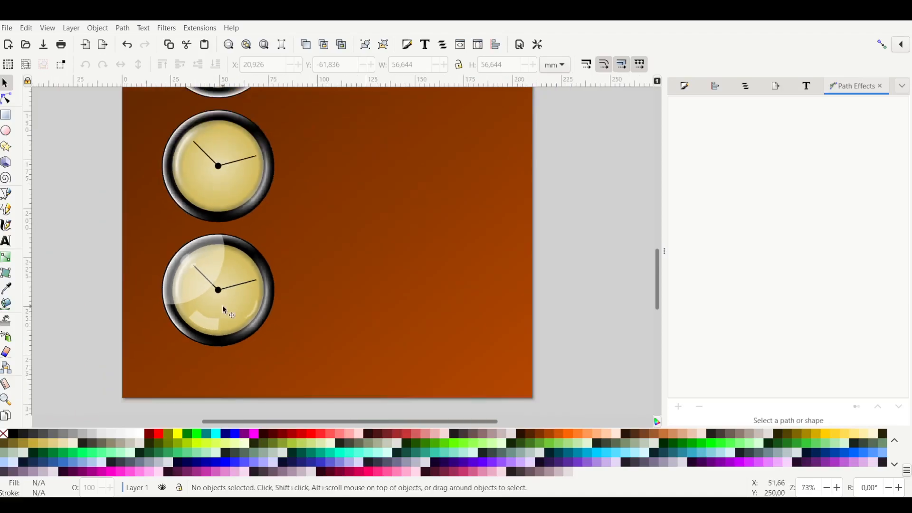
{"action": "scroll", "coordinate": [225, 309], "scroll_direction": "up", "scroll_amount": 5}
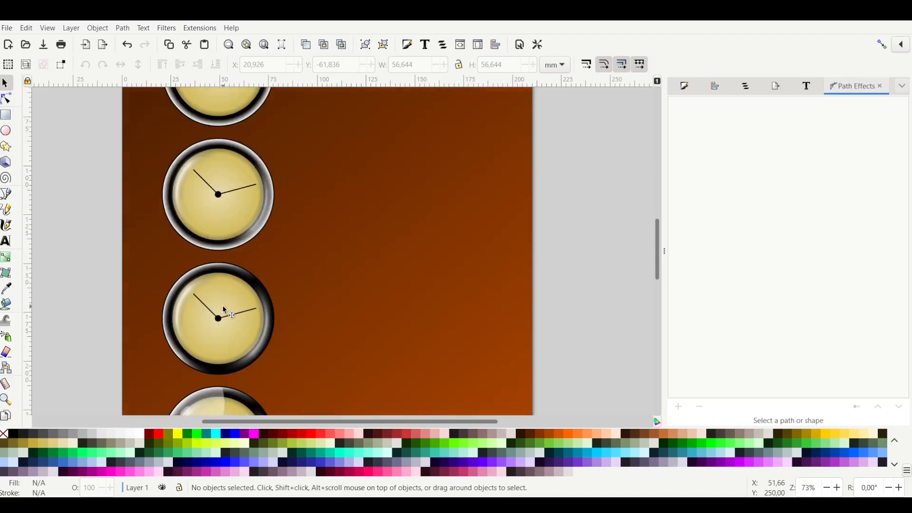
{"action": "scroll", "coordinate": [225, 232], "scroll_direction": "down", "scroll_amount": 3}
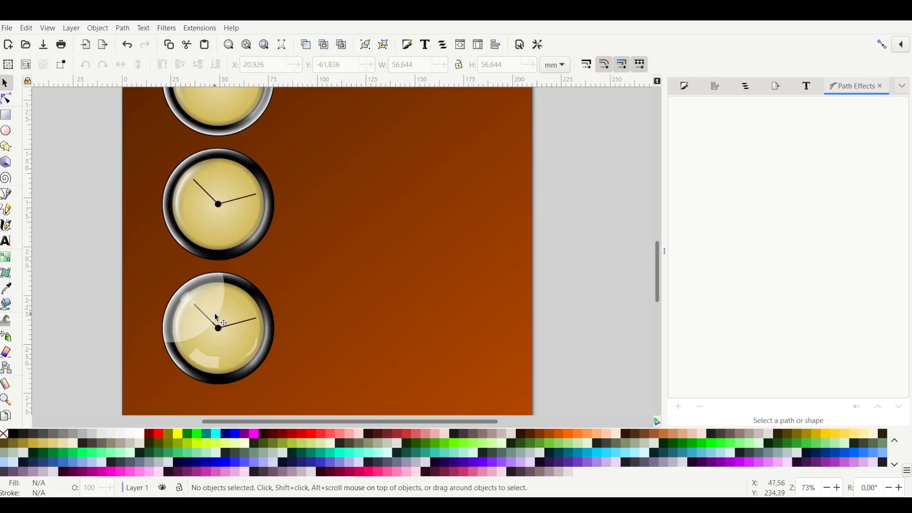
{"action": "scroll", "coordinate": [216, 314], "scroll_direction": "up", "scroll_amount": 3}
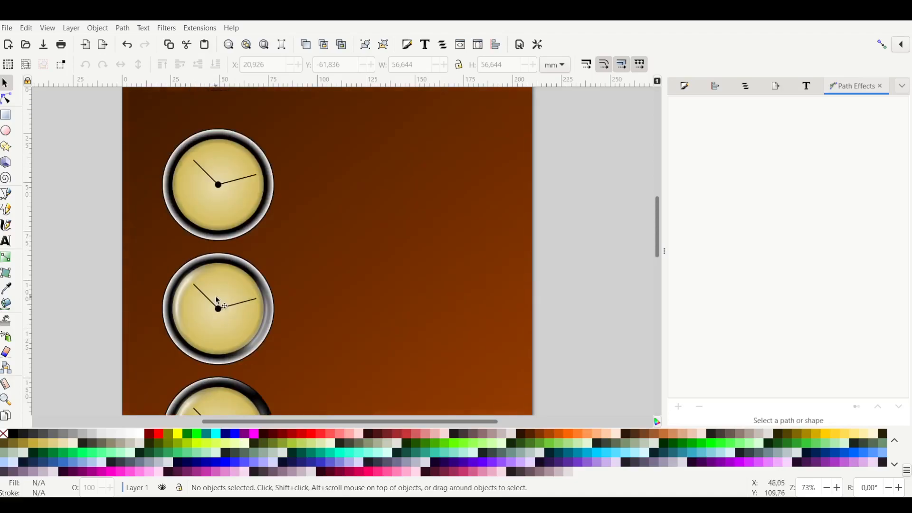
{"action": "scroll", "coordinate": [217, 302], "scroll_direction": "up", "scroll_amount": 1}
- Draw a black circle at 100% opacity, about 54 mm in diameter, in the empty area to the right of the first clock
{"action": "left_click", "coordinate": [6, 131]}
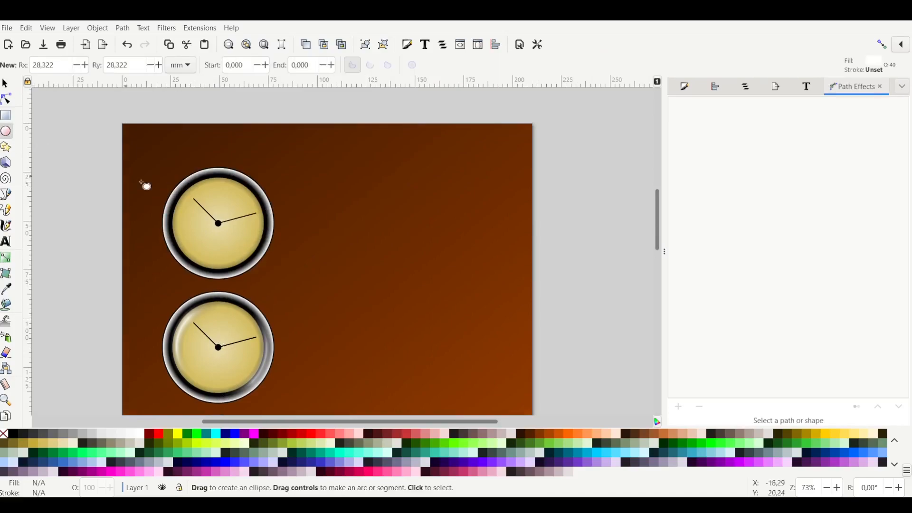
{"action": "left_click_drag", "start_coordinate": [400, 225], "coordinate": [454, 280]}
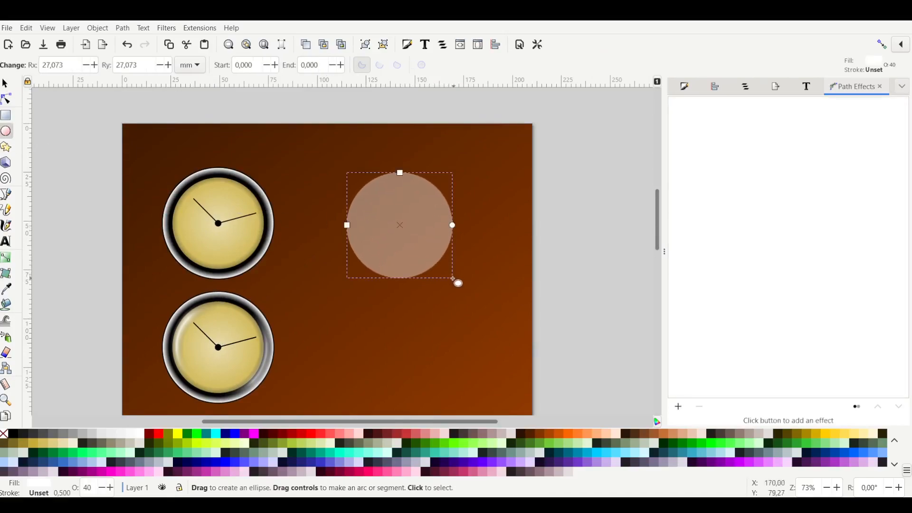
{"action": "left_click", "coordinate": [87, 488]}
{"action": "type", "text": "100"}
{"action": "key", "text": "Return"}
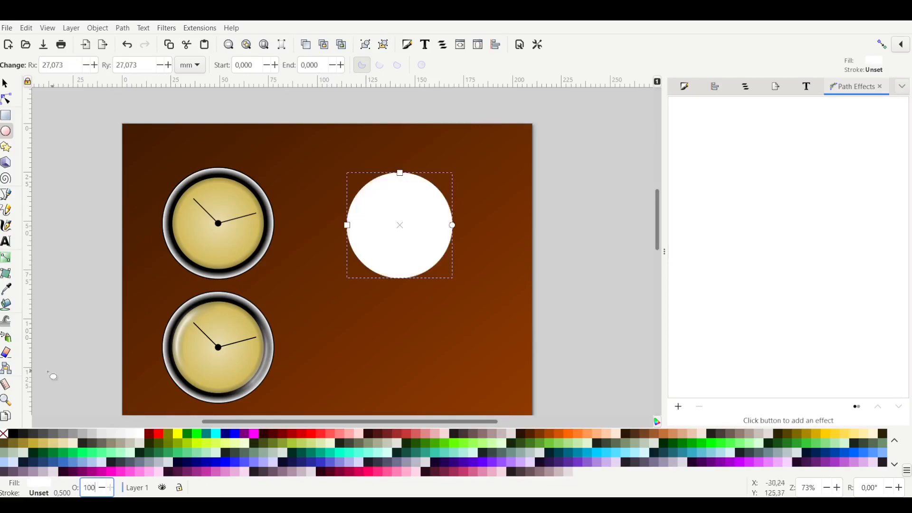
{"action": "left_click", "coordinate": [14, 437]}
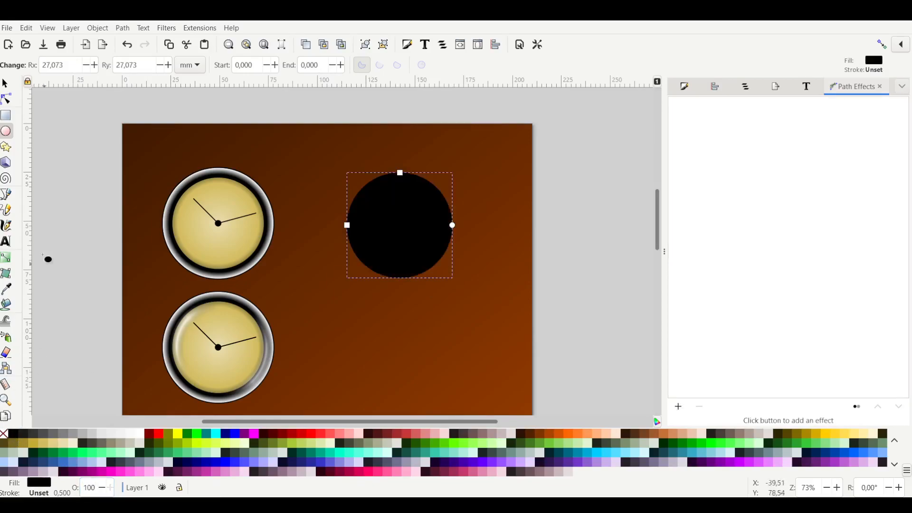
{"action": "left_click", "coordinate": [5, 84]}
{"action": "mouse_move", "coordinate": [383, 230]}
{"action": "left_mouse_down"}
{"action": "mouse_move", "coordinate": [399, 230]}
{"action": "mouse_move", "coordinate": [387, 231]}
{"action": "left_mouse_up"}
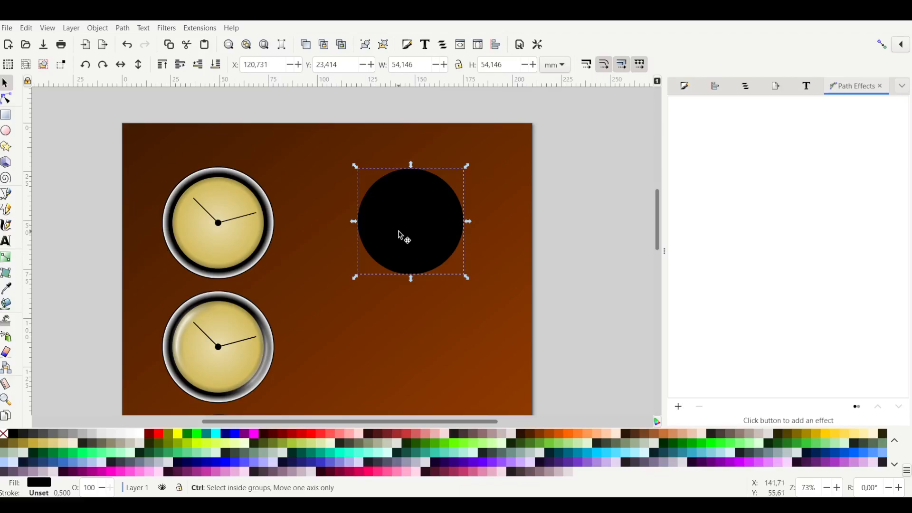
- Make a white duplicate of the black circle and shrink it about its centre to about 49 mm in diameter
{"action": "left_click", "coordinate": [141, 434]}
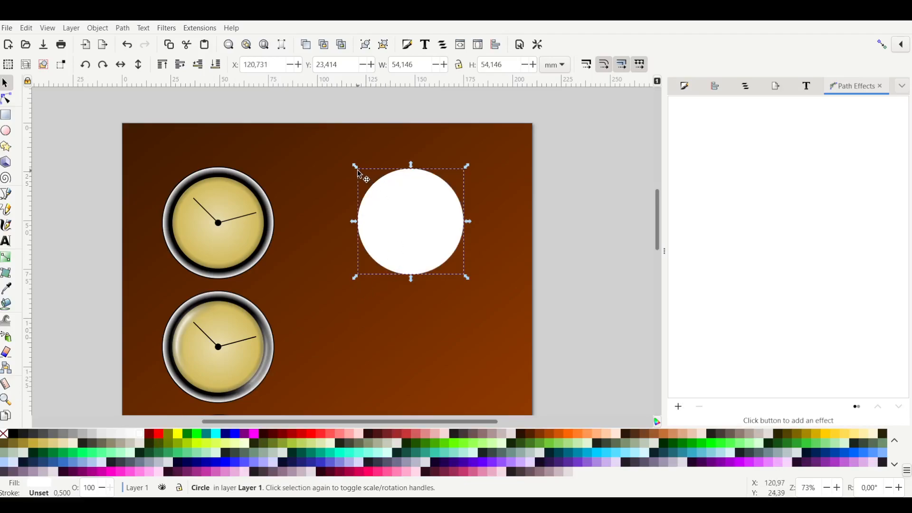
{"action": "left_click_drag", "start_coordinate": [357, 169], "coordinate": [360, 175]}
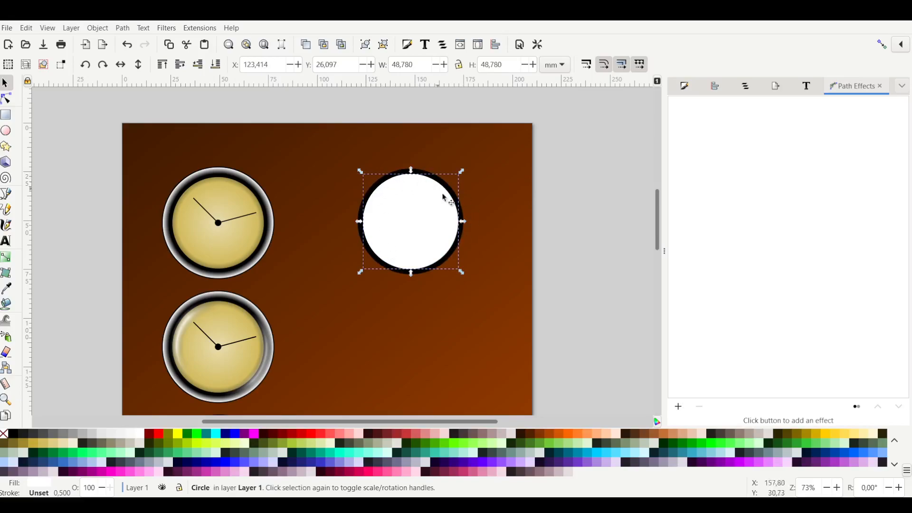
- Give the white circle a radial gradient fill and reverse it so the centre is transparent and the edge white
{"action": "scroll", "coordinate": [375, 231], "scroll_direction": "right", "scroll_amount": 2}
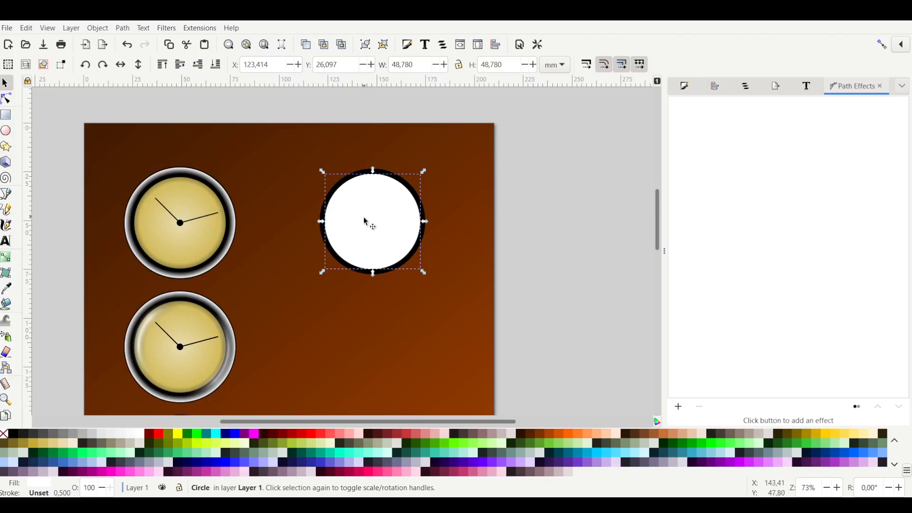
{"action": "left_click", "coordinate": [684, 91]}
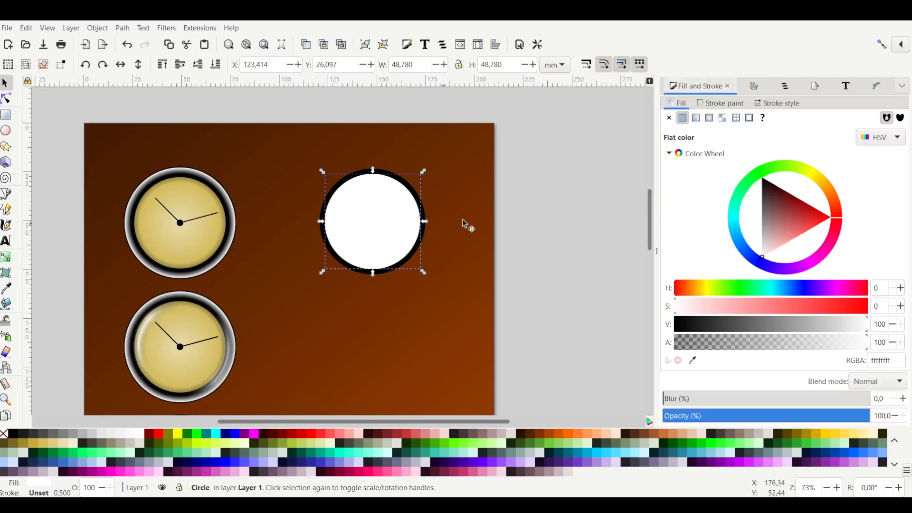
{"action": "left_click", "coordinate": [709, 119]}
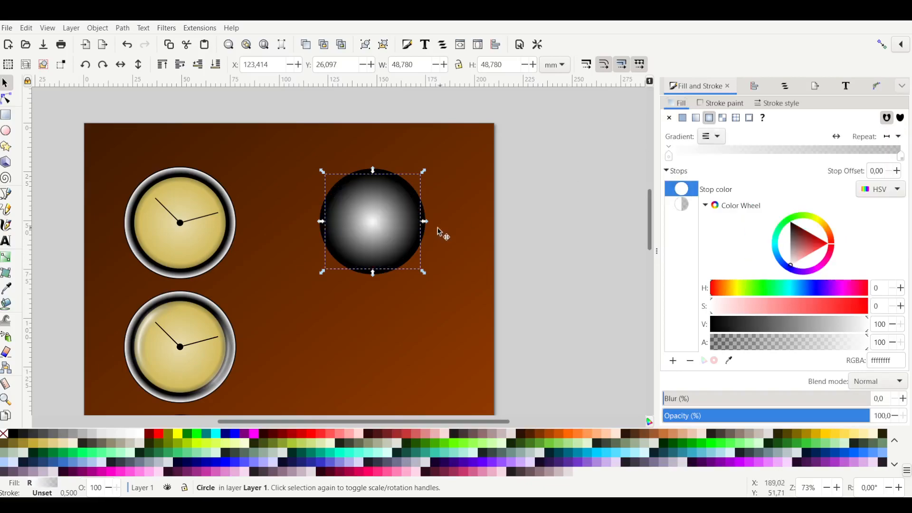
{"action": "scroll", "coordinate": [354, 226], "scroll_direction": "right", "scroll_amount": 2}
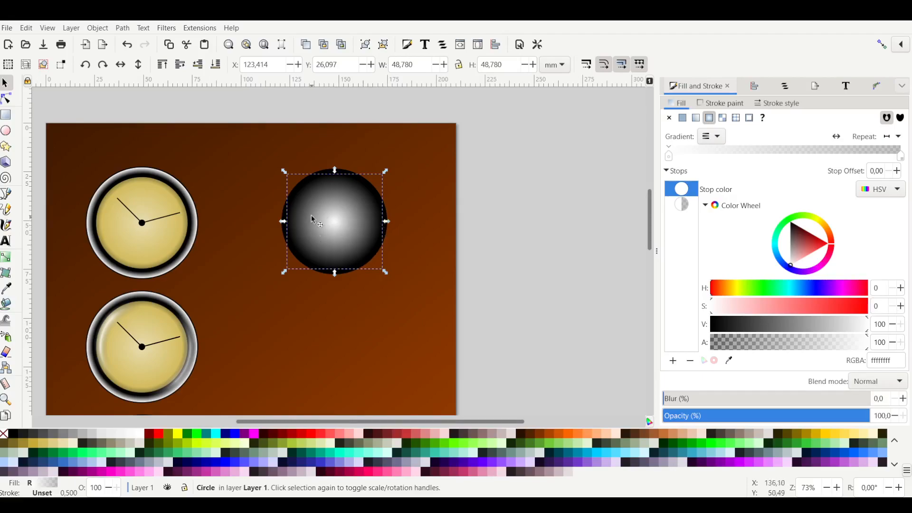
{"action": "left_click", "coordinate": [836, 137]}
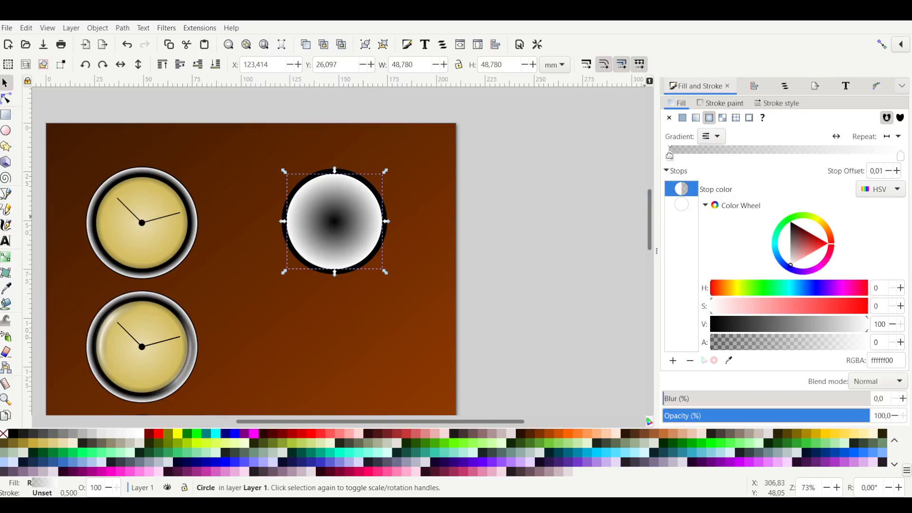
- Move the gradient's transparent stop to offset 0.64 and lower the white outer stop's alpha to 59
{"action": "left_click_drag", "start_coordinate": [672, 156], "coordinate": [815, 161]}
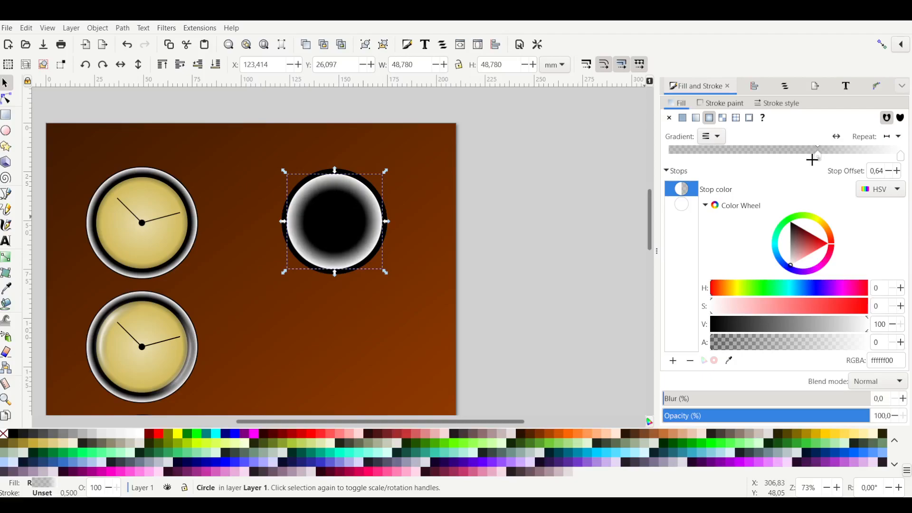
{"action": "left_click", "coordinate": [900, 157]}
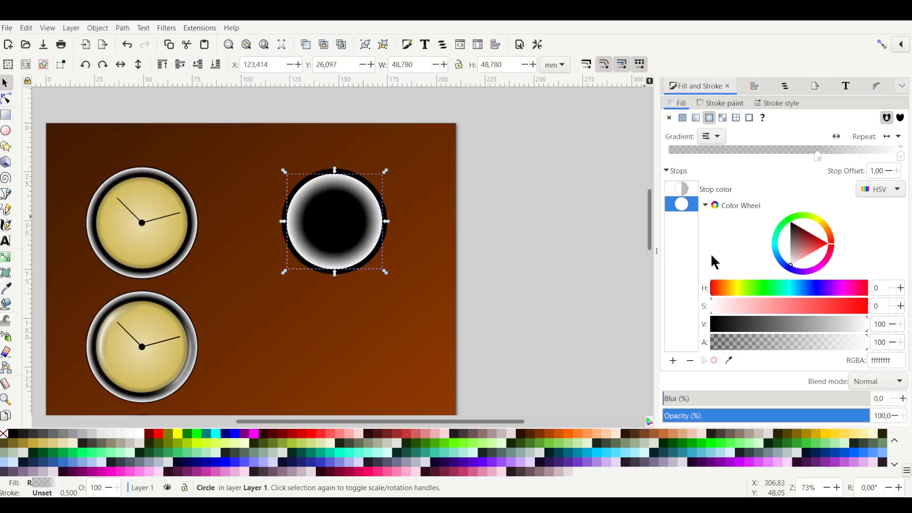
{"action": "left_click_drag", "start_coordinate": [851, 349], "coordinate": [800, 335]}
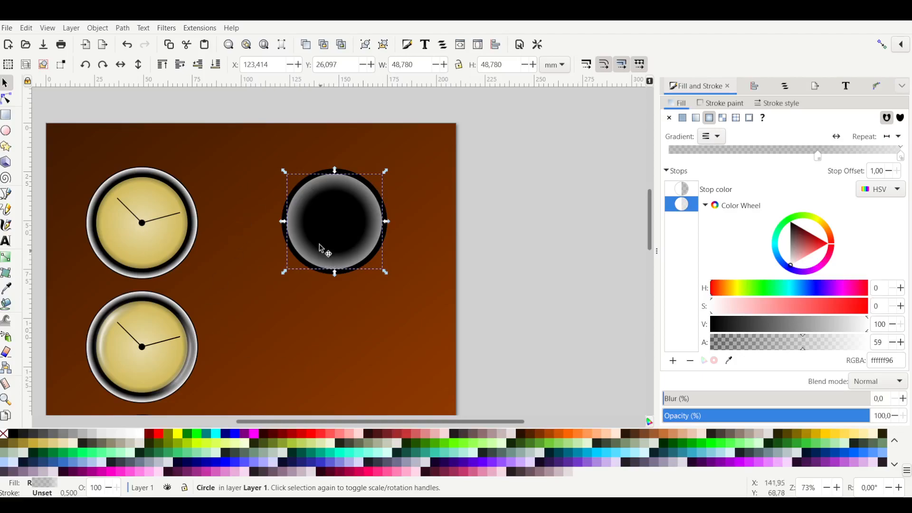
- Duplicate both circles together and move the copies straight down to about Y 86.9 mm, beside the second clock
{"action": "scroll", "coordinate": [348, 240], "scroll_direction": "down", "scroll_amount": 2}
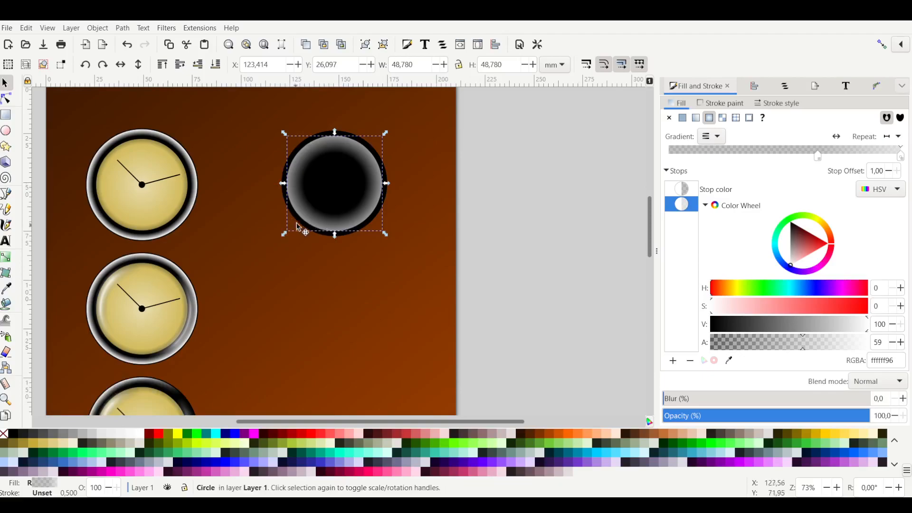
{"action": "left_click", "coordinate": [281, 234]}
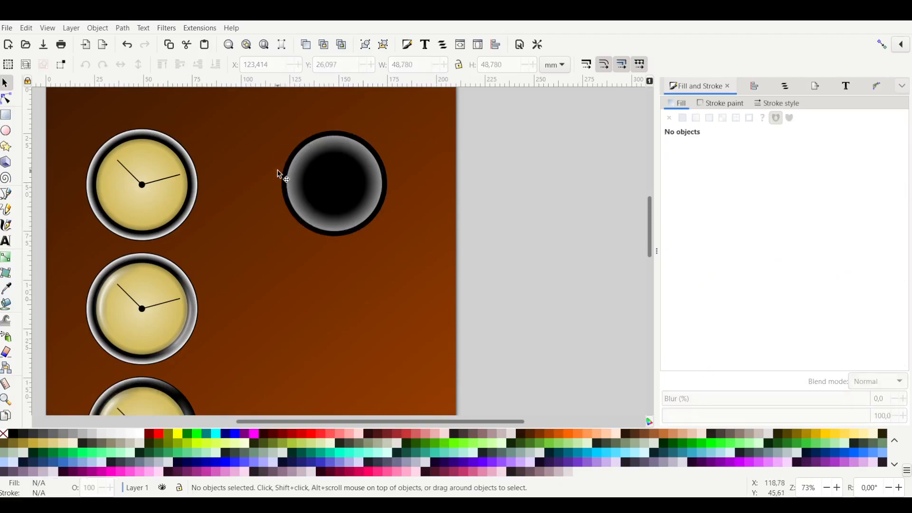
{"action": "left_click_drag", "start_coordinate": [498, 116], "coordinate": [291, 288]}
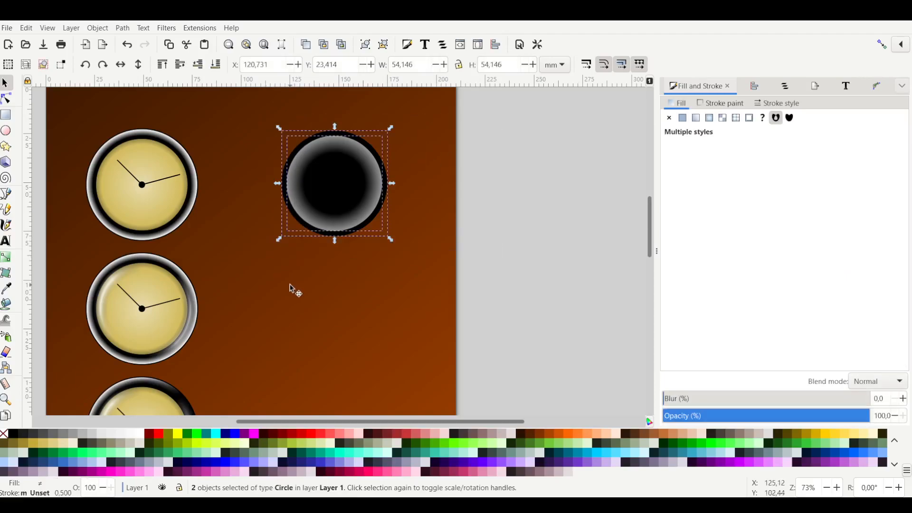
{"action": "key", "text": "ctrl+d"}
{"action": "key", "text": "shift+Down"}
{"action": "key", "text": "shift+Down"}
{"action": "key", "text": "shift+Down"}
{"action": "key", "text": "shift+Down"}
{"action": "key", "text": "shift+Down"}
{"action": "key", "text": "shift+Down"}
{"action": "key", "text": "shift+Down"}
{"action": "key", "text": "shift+Down"}
{"action": "key", "text": "shift+Down"}
{"action": "key", "text": "shift+Down"}
{"action": "key", "text": "shift+Down"}
{"action": "key", "text": "shift+Down"}
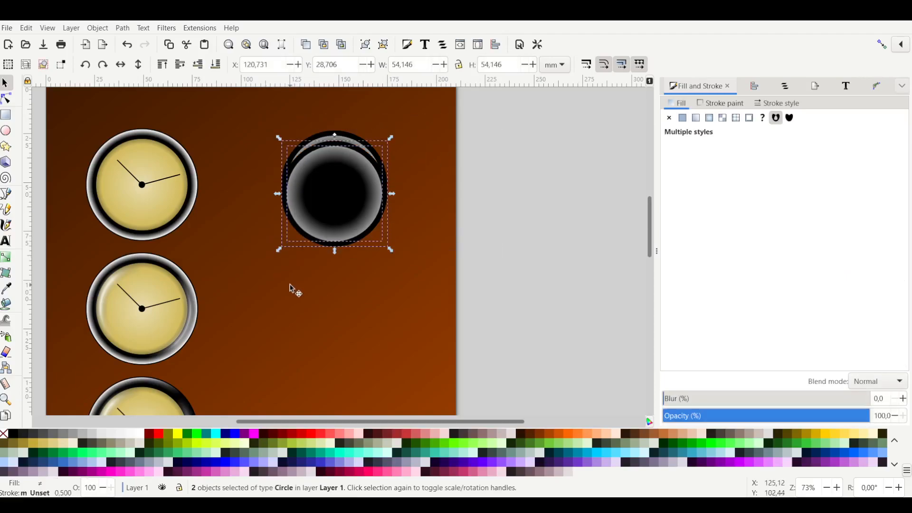
{"action": "scroll", "coordinate": [280, 290], "scroll_direction": "down", "scroll_amount": 2}
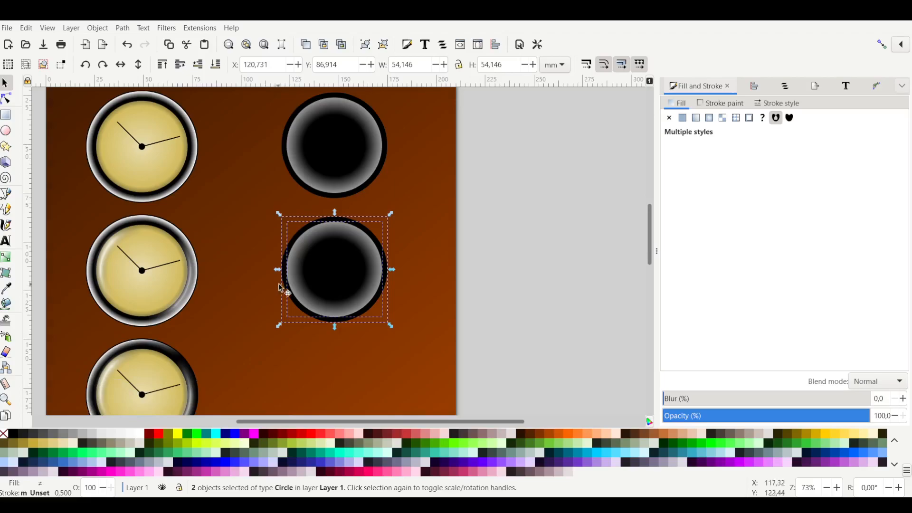
{"action": "scroll", "coordinate": [335, 272], "scroll_direction": "up", "scroll_amount": 1, "text": "ctrl"}
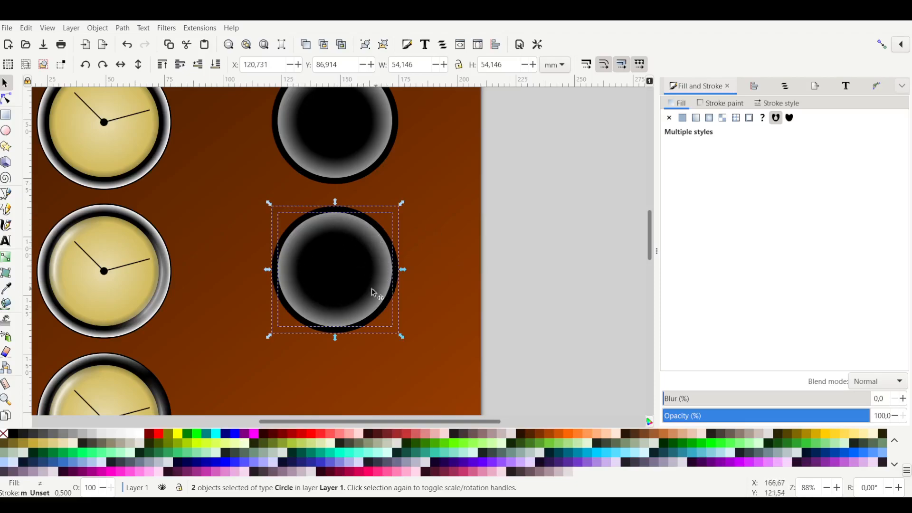
- Give the copied inner circle a flat opaque white fill and create an 8-row, 8-column conical mesh gradient on it
{"action": "key", "text": "Escape"}
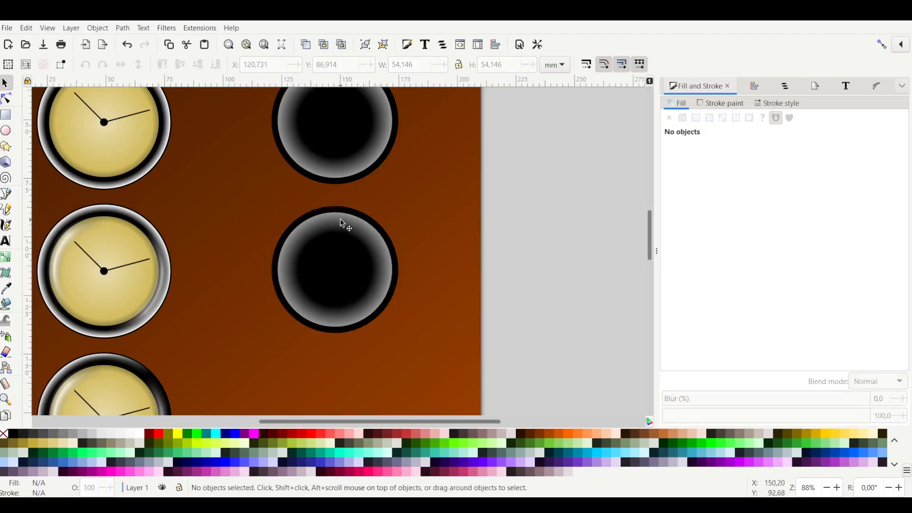
{"action": "left_click", "coordinate": [349, 227]}
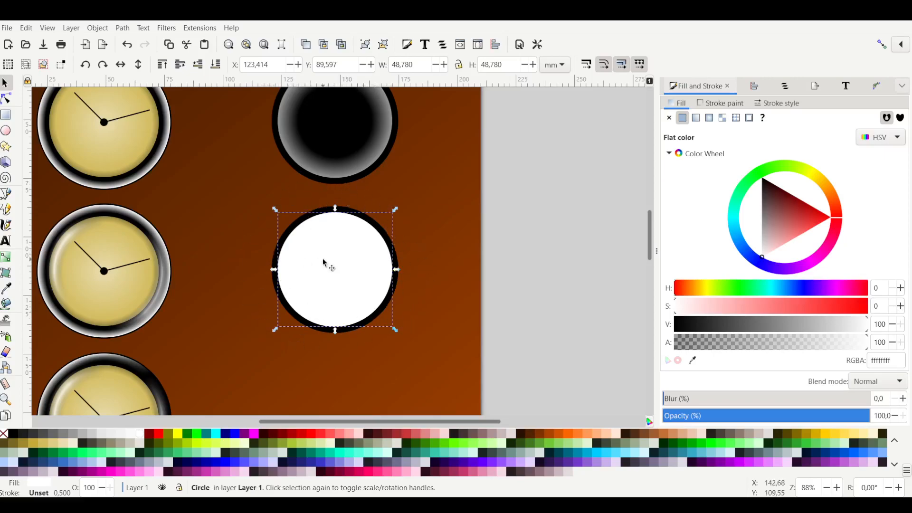
{"action": "scroll", "coordinate": [173, 276], "scroll_direction": "left", "scroll_amount": 3}
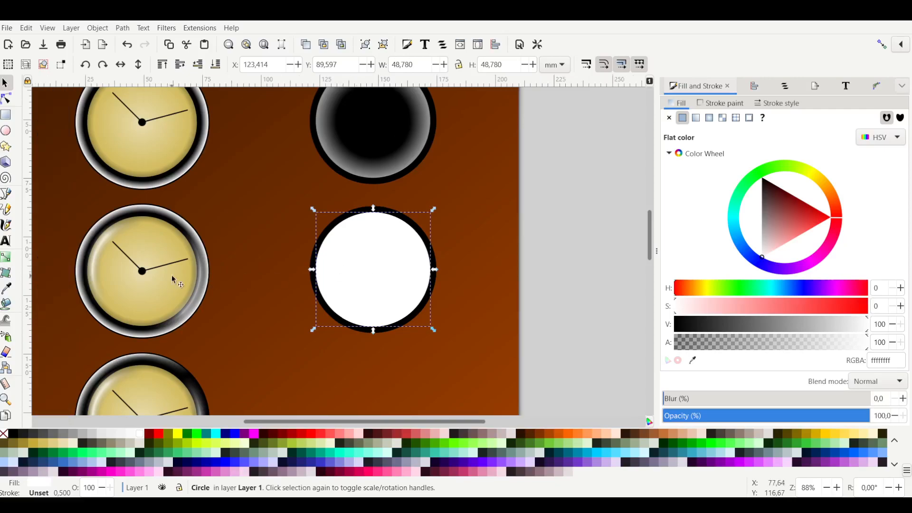
{"action": "scroll", "coordinate": [184, 262], "scroll_direction": "up", "scroll_amount": 3}
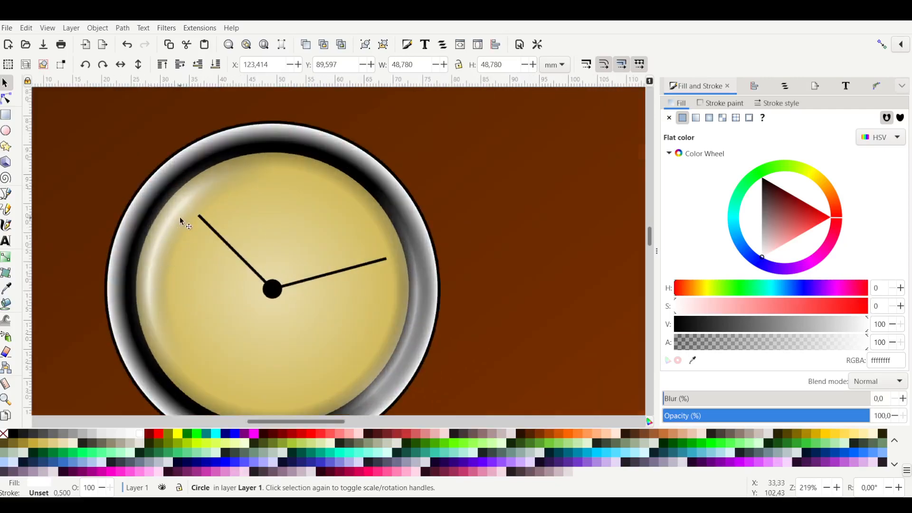
{"action": "scroll", "coordinate": [386, 326], "scroll_direction": "down", "scroll_amount": 2}
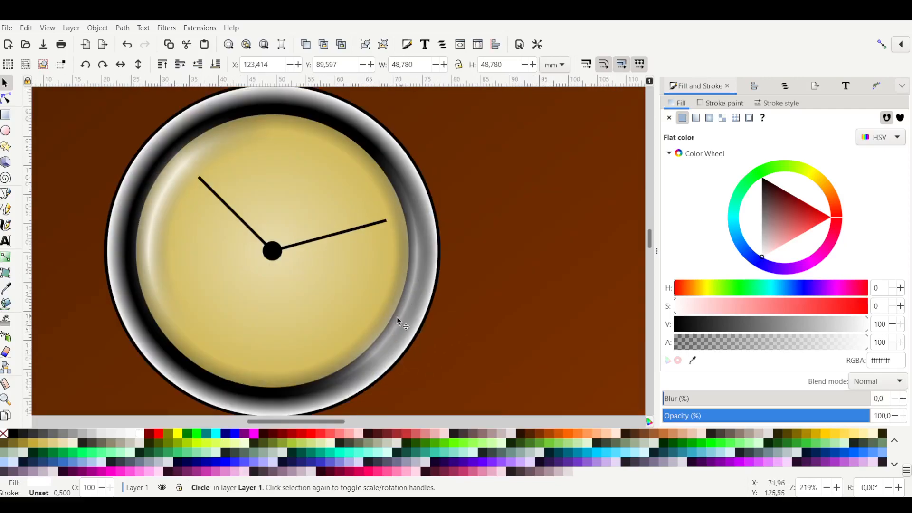
{"action": "scroll", "coordinate": [316, 310], "scroll_direction": "down", "scroll_amount": 3}
{"action": "scroll", "coordinate": [309, 295], "scroll_direction": "right", "scroll_amount": 5}
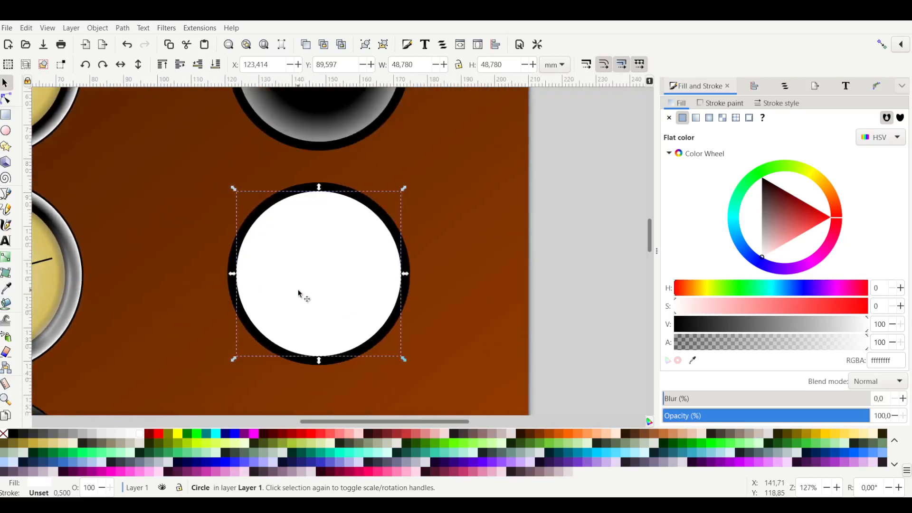
{"action": "left_click", "coordinate": [6, 275]}
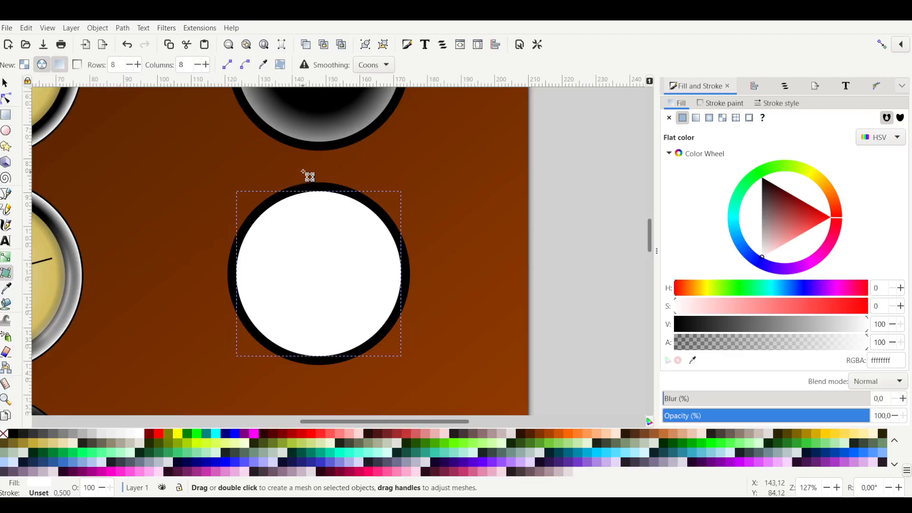
{"action": "double_click", "coordinate": [314, 229]}
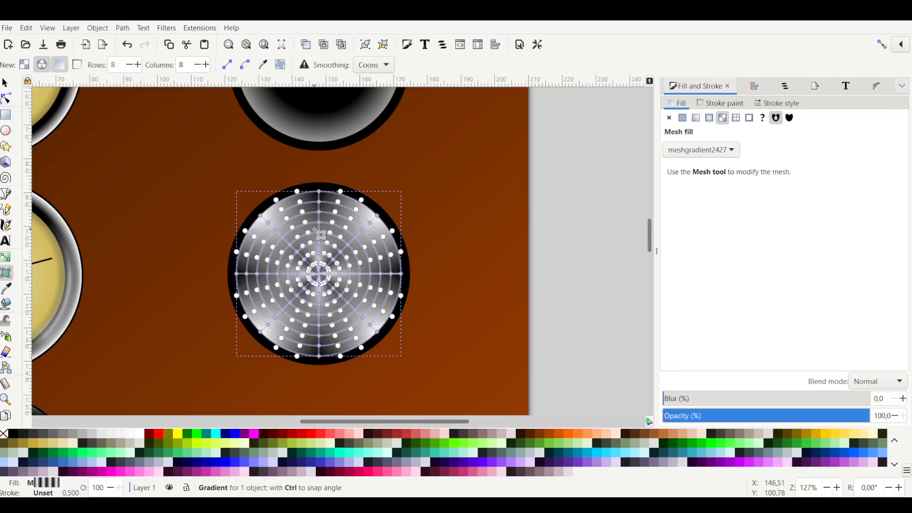
- Select every node of the circle's mesh gradient and set their opacity to 0
{"action": "scroll", "coordinate": [325, 297], "scroll_direction": "up", "scroll_amount": 2}
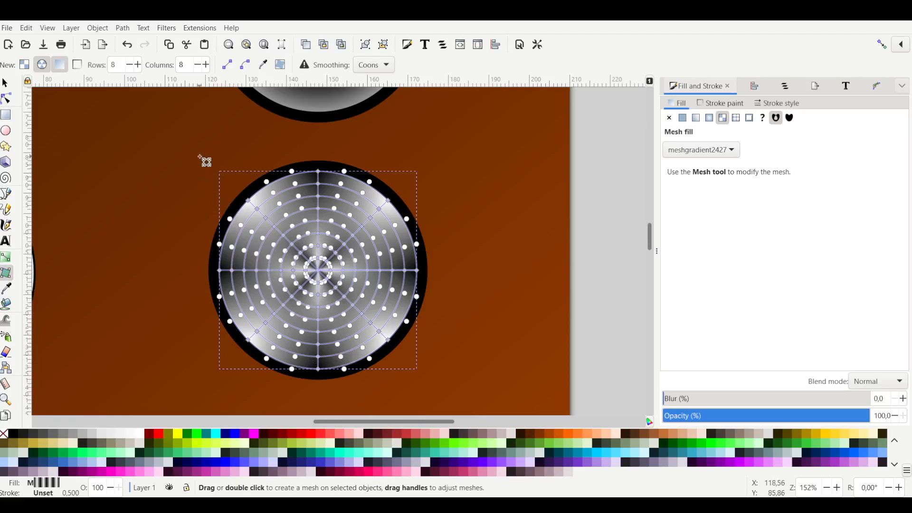
{"action": "left_click_drag", "start_coordinate": [193, 153], "coordinate": [439, 395]}
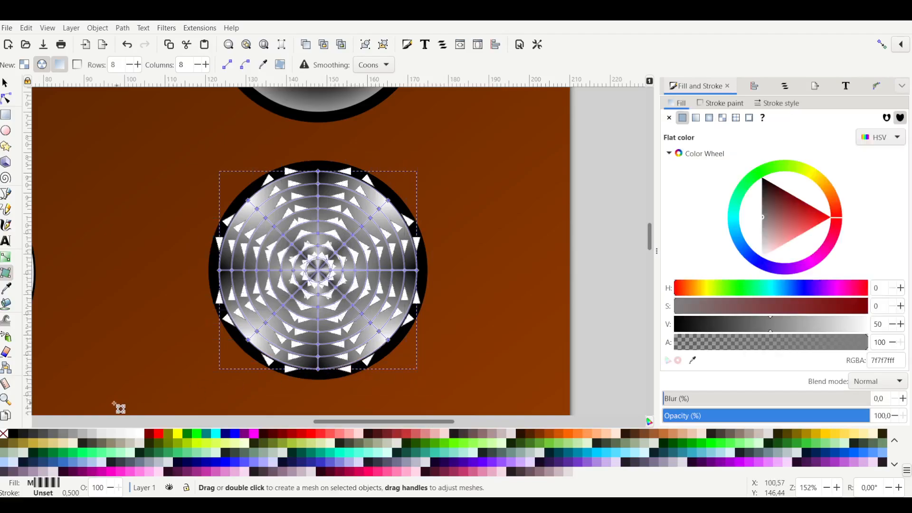
{"action": "left_click", "coordinate": [4, 436]}
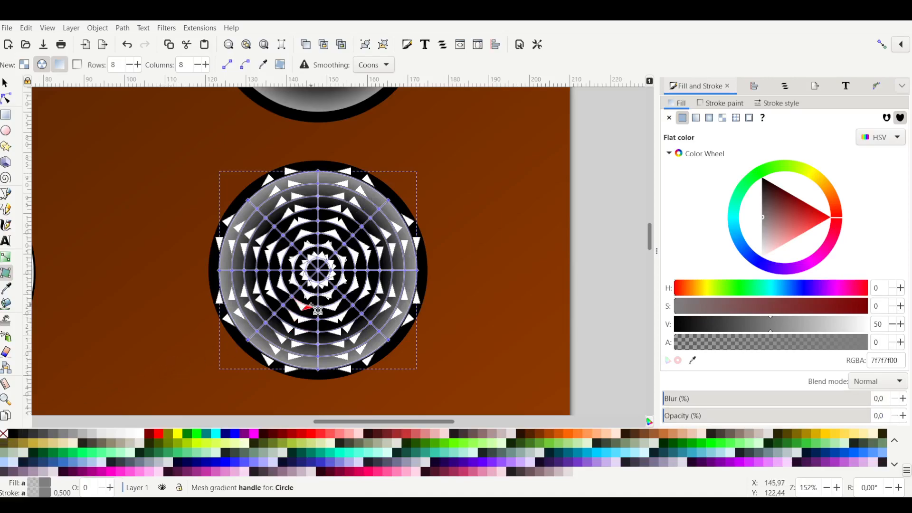
{"action": "scroll", "coordinate": [318, 309], "scroll_direction": "up", "scroll_amount": 1}
{"action": "scroll", "coordinate": [318, 309], "scroll_direction": "up", "scroll_amount": 1}
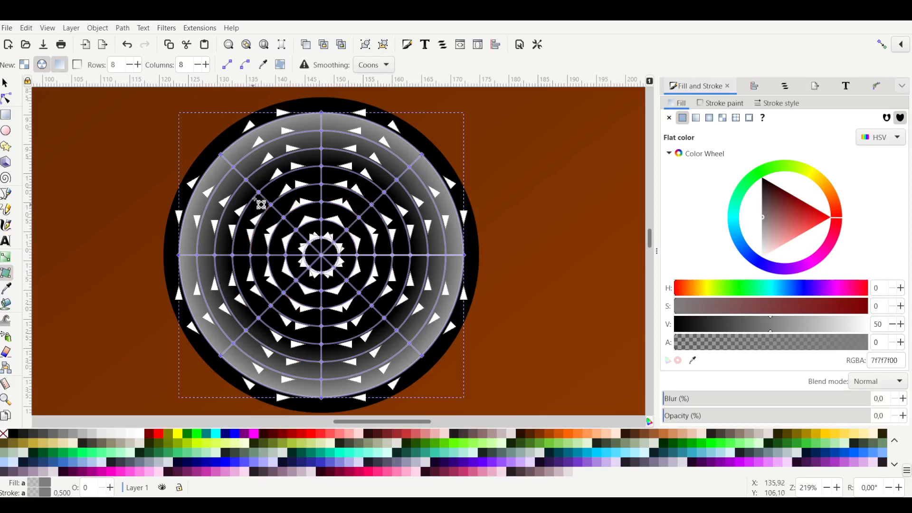
{"action": "scroll", "coordinate": [265, 196], "scroll_direction": "up", "scroll_amount": 2}
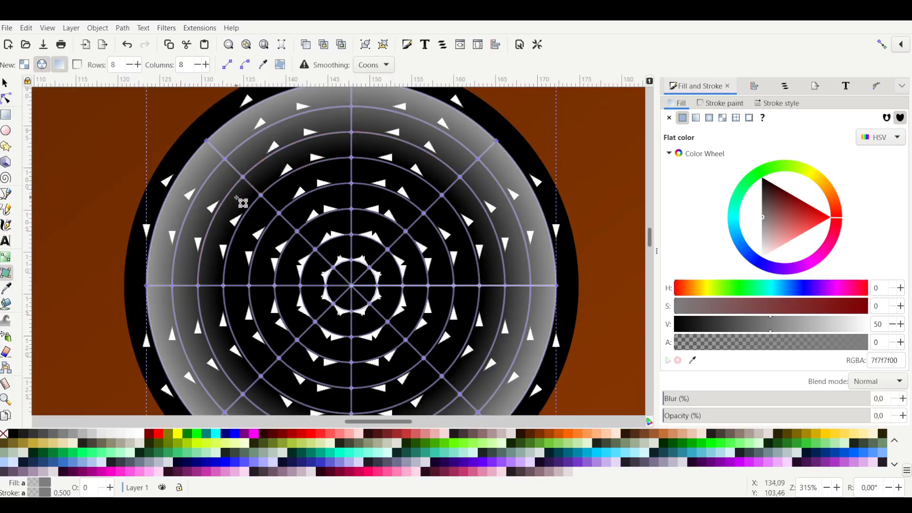
{"action": "scroll", "coordinate": [237, 218], "scroll_direction": "down", "scroll_amount": 1}
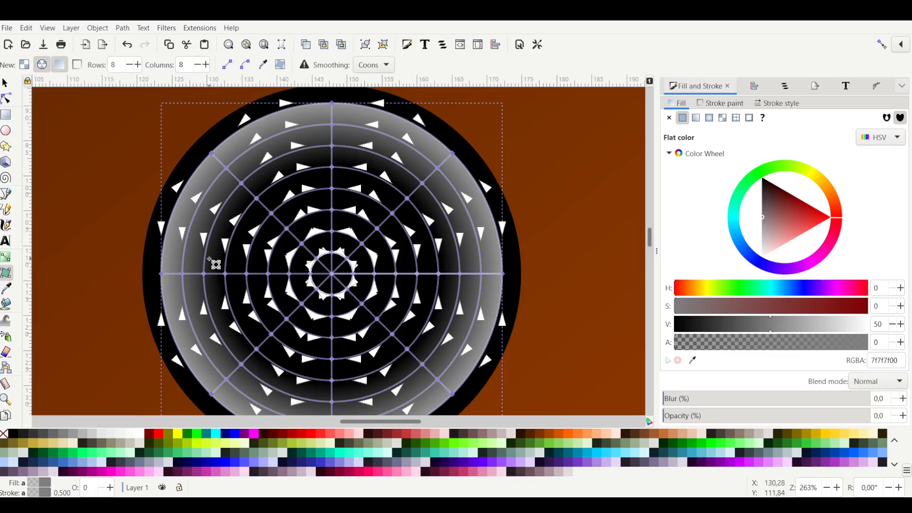
{"action": "left_click_drag", "start_coordinate": [192, 264], "coordinate": [217, 287]}
{"action": "left_click", "coordinate": [128, 252]}
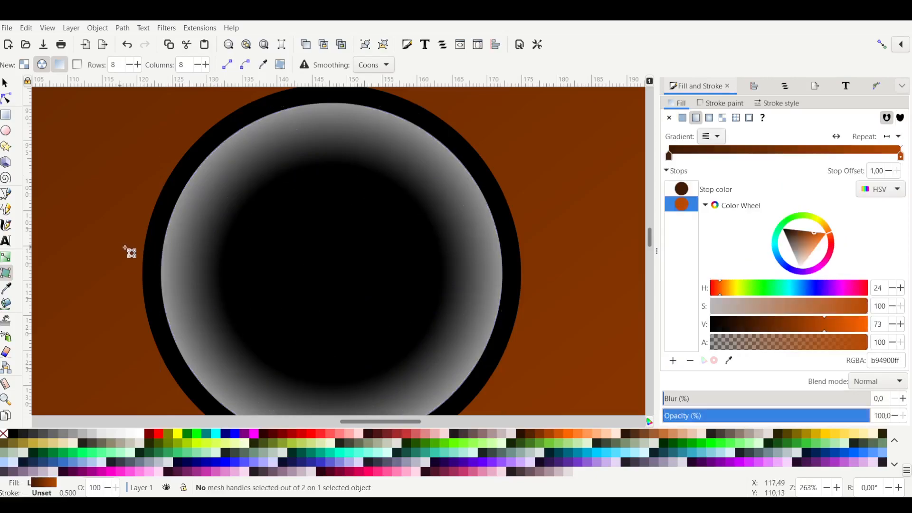
{"action": "left_click", "coordinate": [218, 265]}
{"action": "left_click_drag", "start_coordinate": [191, 264], "coordinate": [215, 285]}
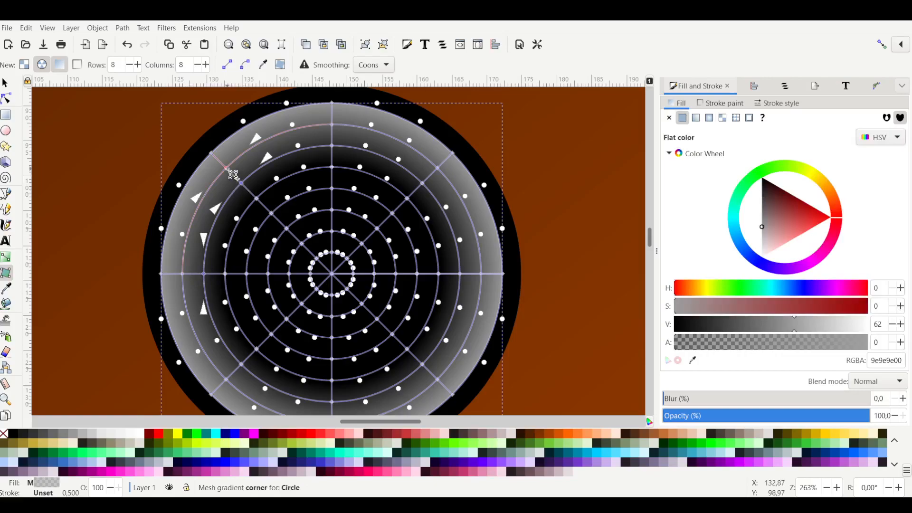
{"action": "left_click", "coordinate": [129, 170]}
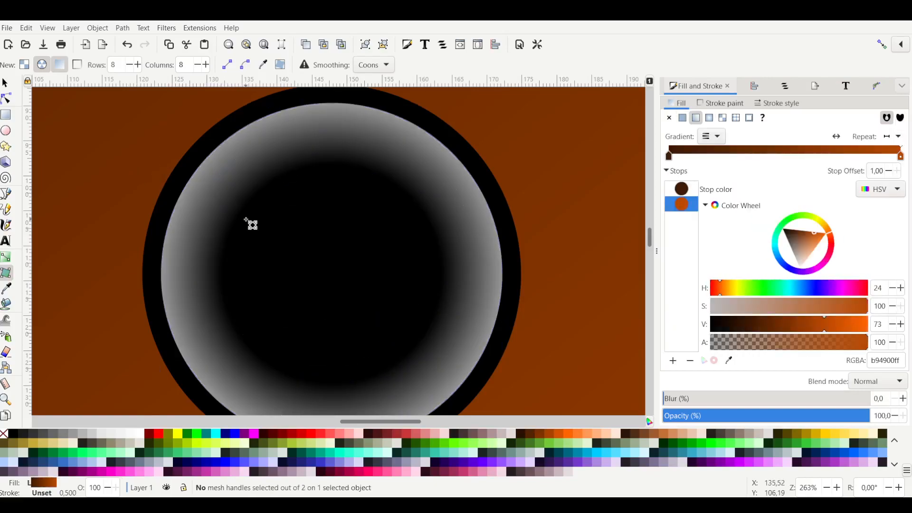
- Make the three left-hand mesh nodes on the third ring from the edge white at 100% opacity
{"action": "left_click", "coordinate": [246, 219]}
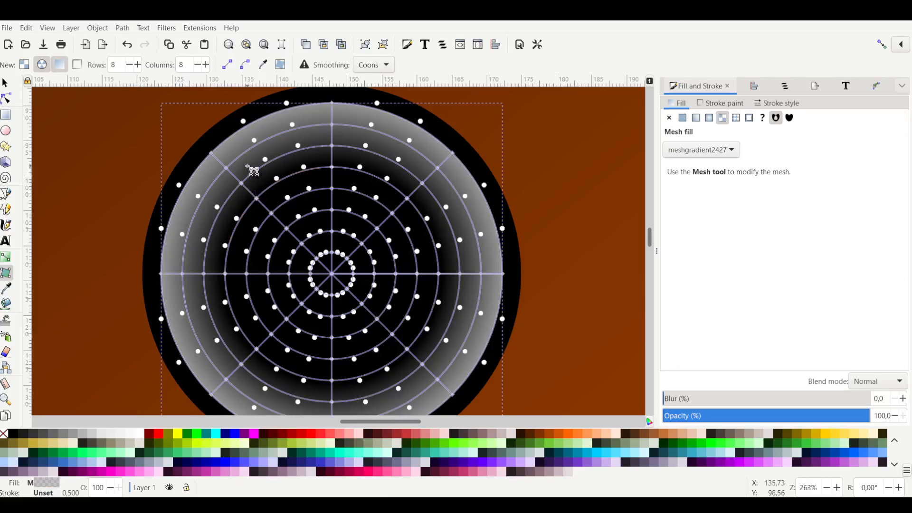
{"action": "left_click", "coordinate": [242, 184]}
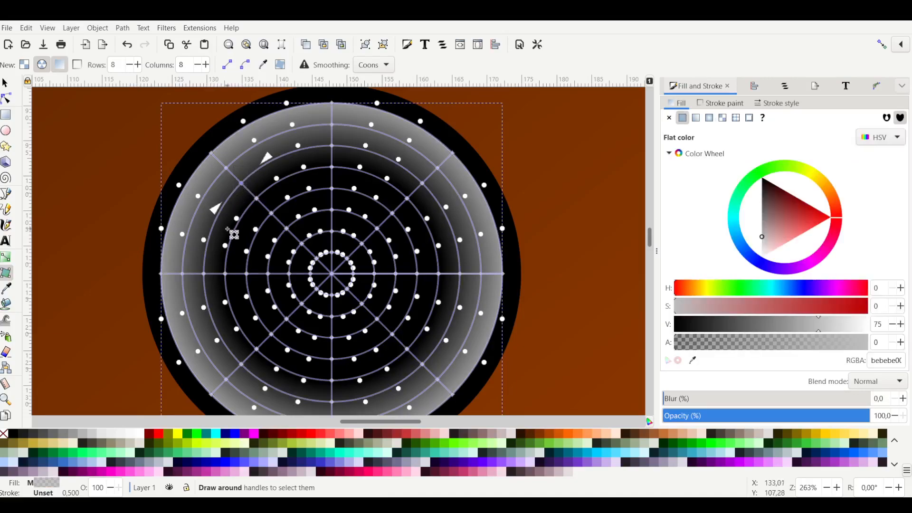
{"action": "left_click", "coordinate": [203, 274], "text": "shift"}
{"action": "left_click_drag", "start_coordinate": [225, 354], "coordinate": [250, 375]}
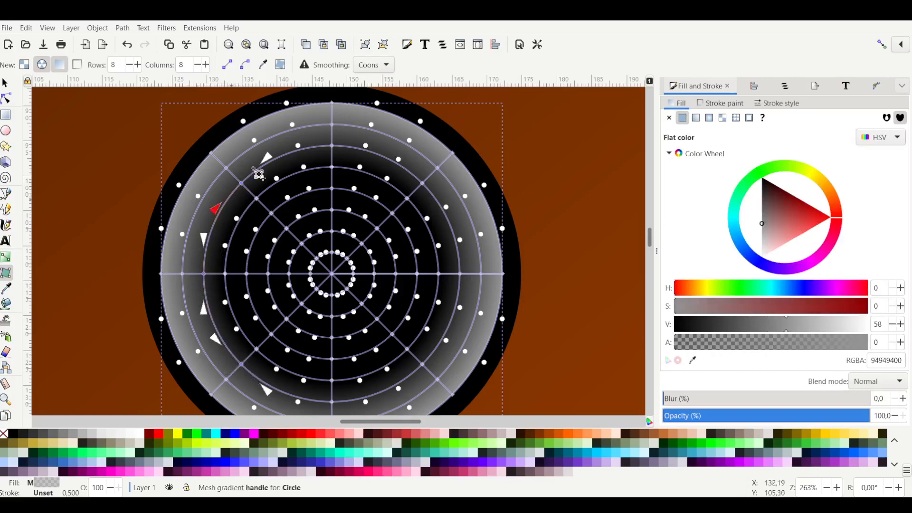
{"action": "left_click", "coordinate": [142, 441]}
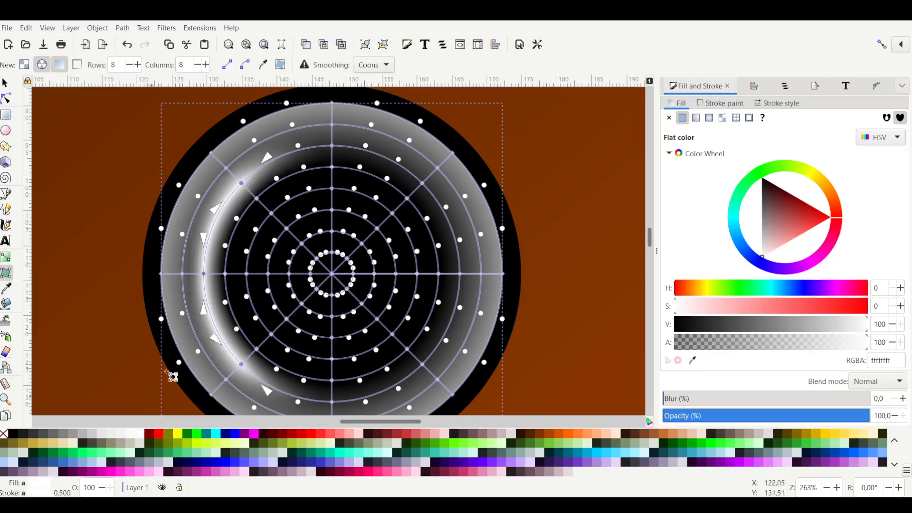
{"action": "scroll", "coordinate": [232, 272], "scroll_direction": "down", "scroll_amount": 1, "text": "ctrl"}
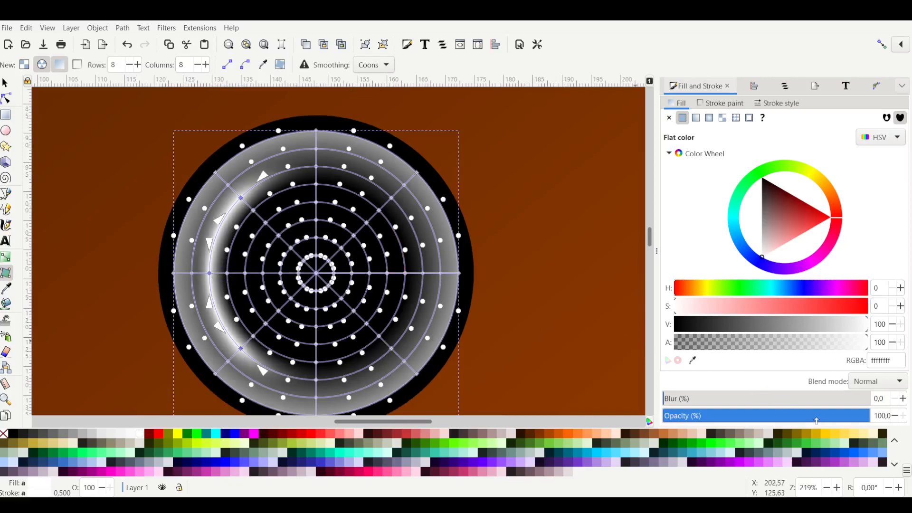
{"action": "left_click_drag", "start_coordinate": [824, 415], "coordinate": [879, 415]}
- Lower the opacity of the highlight's upper and lower end nodes to 29%, keeping the middle node out of the selection
{"action": "left_click", "coordinate": [236, 203]}
{"action": "scroll", "coordinate": [243, 195], "scroll_direction": "up", "scroll_amount": 1}
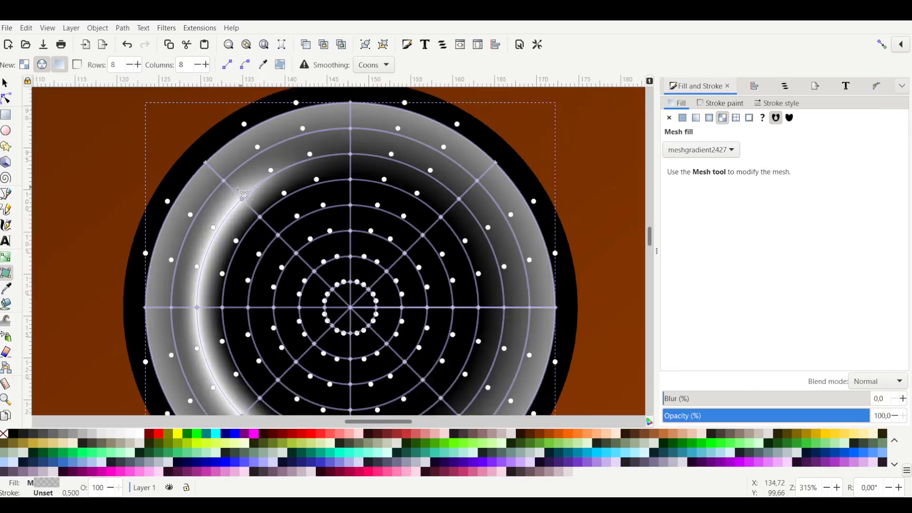
{"action": "left_click", "coordinate": [241, 199]}
{"action": "scroll", "coordinate": [239, 233], "scroll_direction": "down", "scroll_amount": 2}
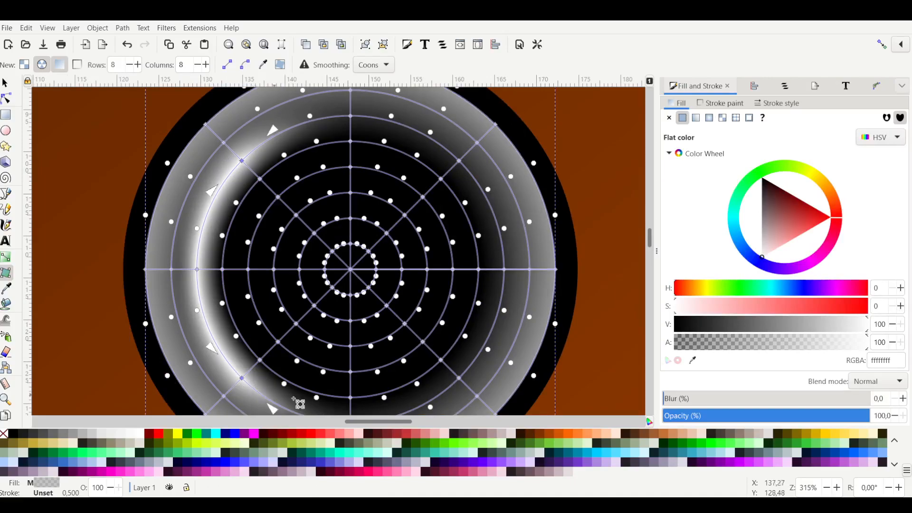
{"action": "left_click_drag", "start_coordinate": [801, 417], "coordinate": [720, 420]}
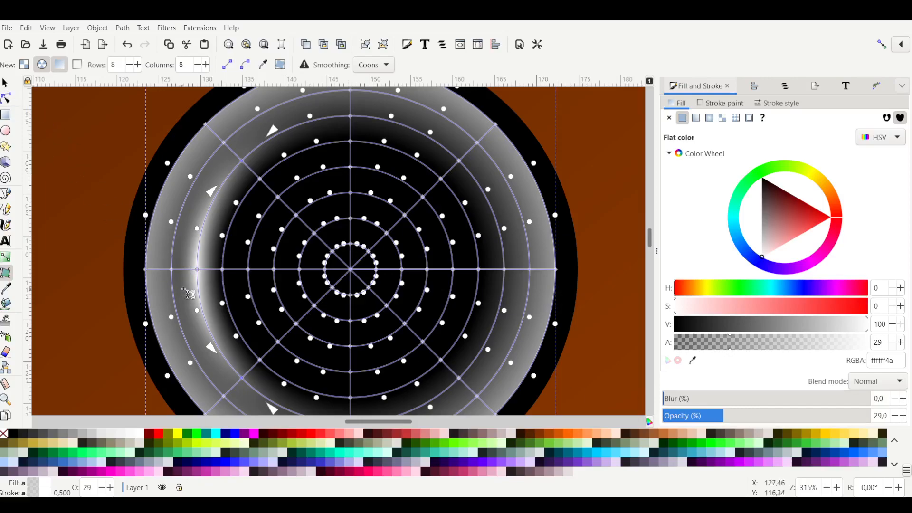
- Rotate the mesh-filled circle about 30 degrees clockwise around its centre so the highlight sits toward the upper left
{"action": "key", "text": "s"}
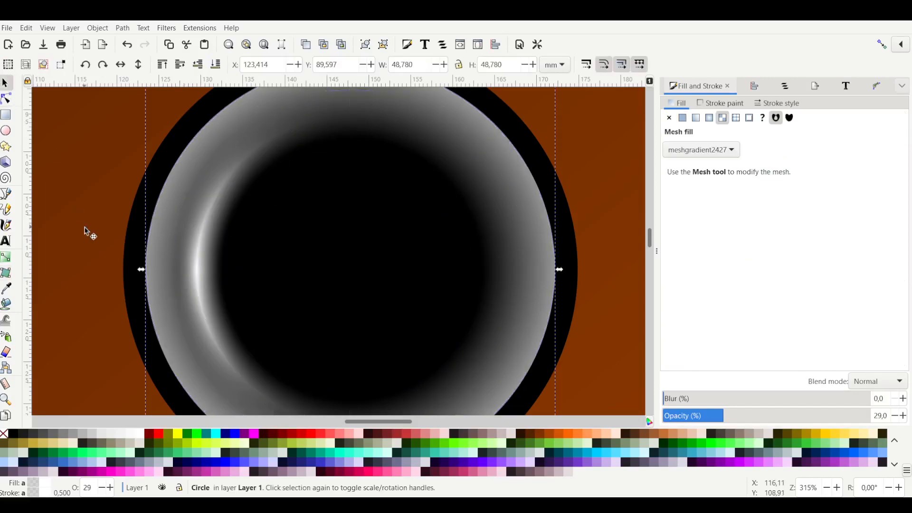
{"action": "scroll", "coordinate": [106, 248], "scroll_direction": "down", "scroll_amount": 4}
{"action": "scroll", "coordinate": [156, 258], "scroll_direction": "left", "scroll_amount": 2}
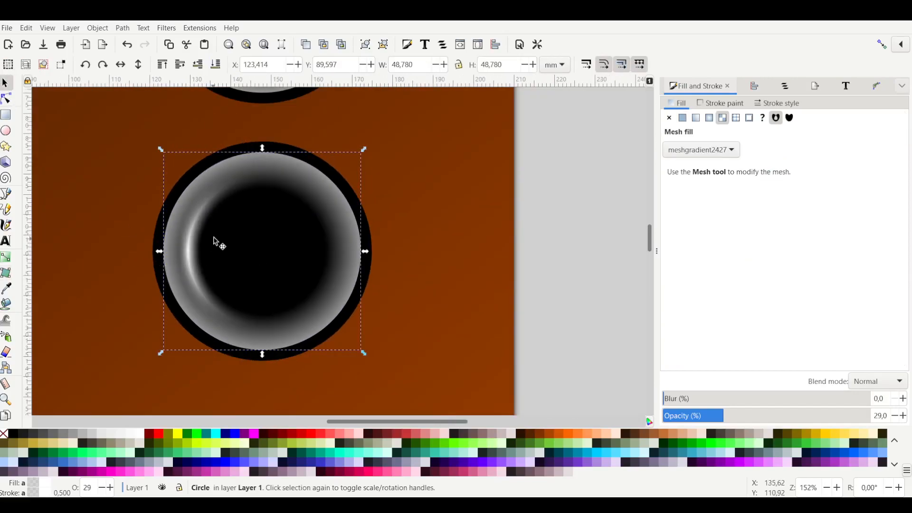
{"action": "left_click", "coordinate": [255, 244]}
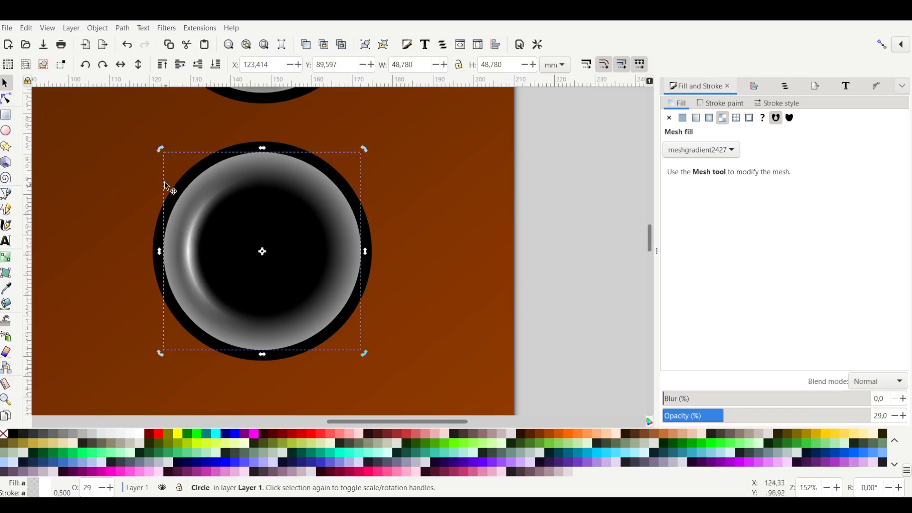
{"action": "left_click_drag", "start_coordinate": [160, 152], "coordinate": [218, 113]}
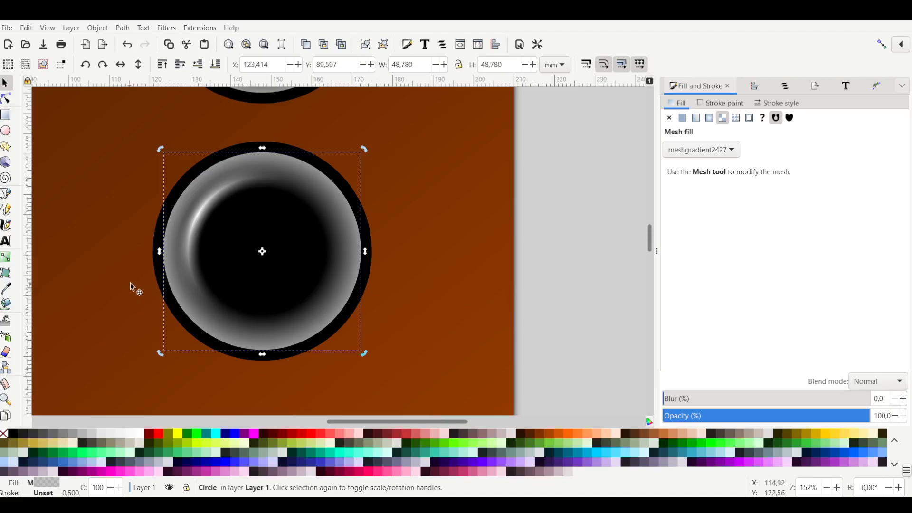
- Color an inner mesh node at the circle's lower right, together with the selected lower-left highlight node, white at 61.6% opacity
{"action": "left_click", "coordinate": [6, 273]}
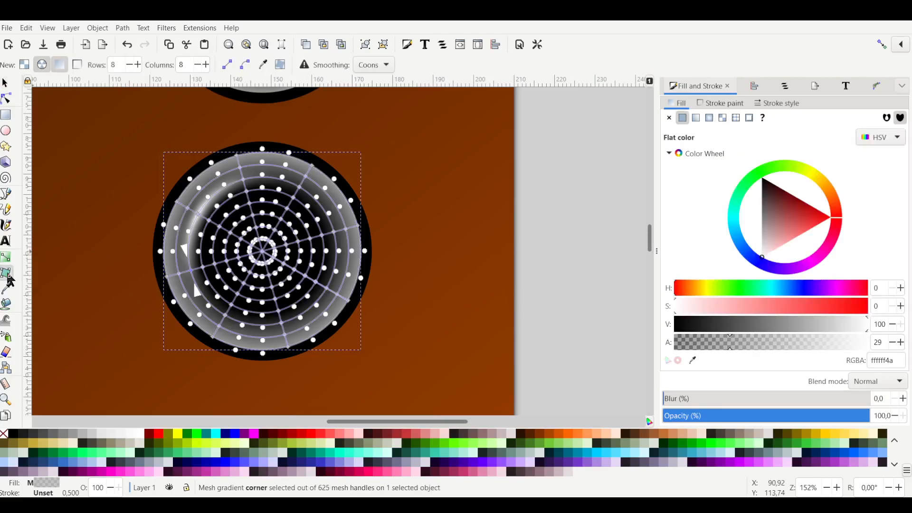
{"action": "scroll", "coordinate": [327, 284], "scroll_direction": "up", "scroll_amount": 1, "text": "ctrl"}
{"action": "scroll", "coordinate": [328, 284], "scroll_direction": "up", "scroll_amount": 3, "text": "ctrl"}
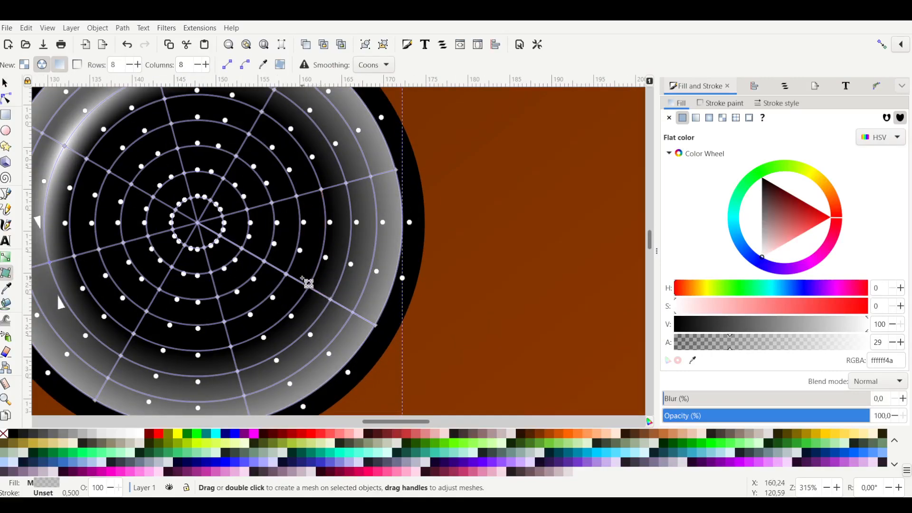
{"action": "left_click_drag", "start_coordinate": [304, 277], "coordinate": [320, 304]}
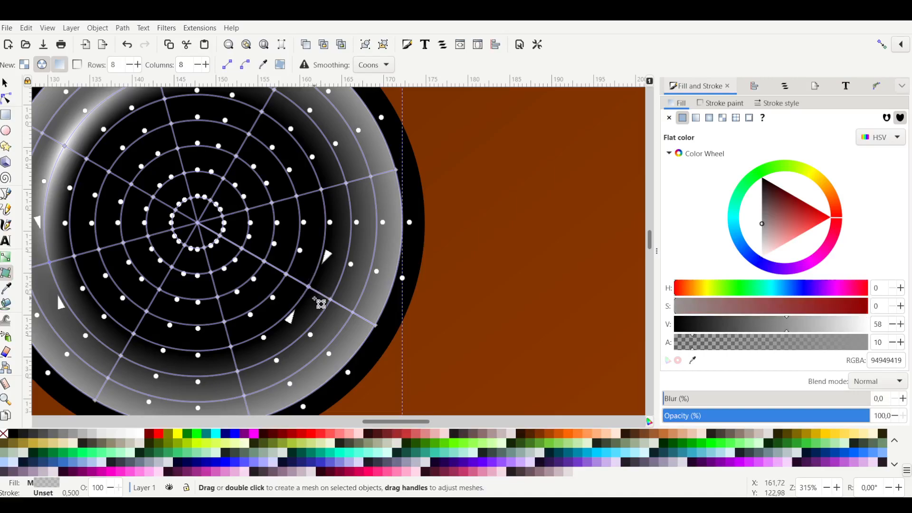
{"action": "left_click", "coordinate": [142, 433]}
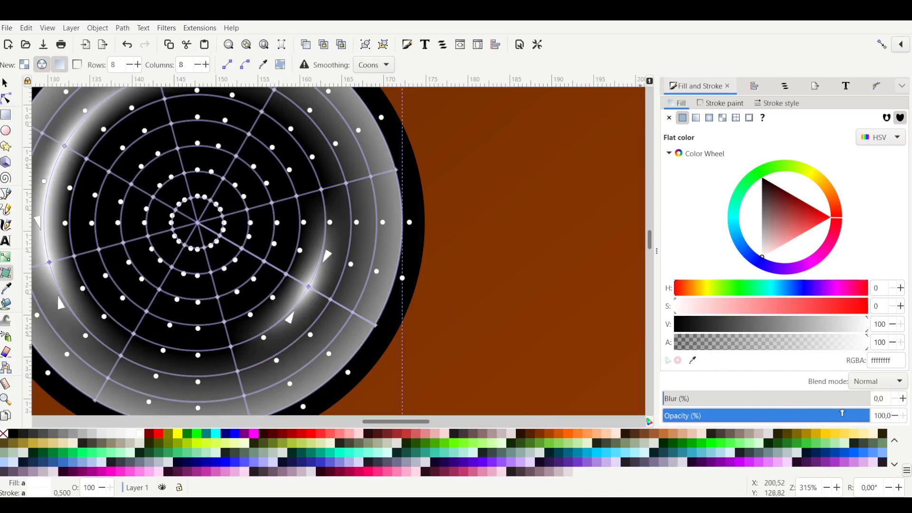
{"action": "left_click_drag", "start_coordinate": [843, 418], "coordinate": [790, 420]}
{"action": "scroll", "coordinate": [398, 328], "scroll_direction": "left", "scroll_amount": 2}
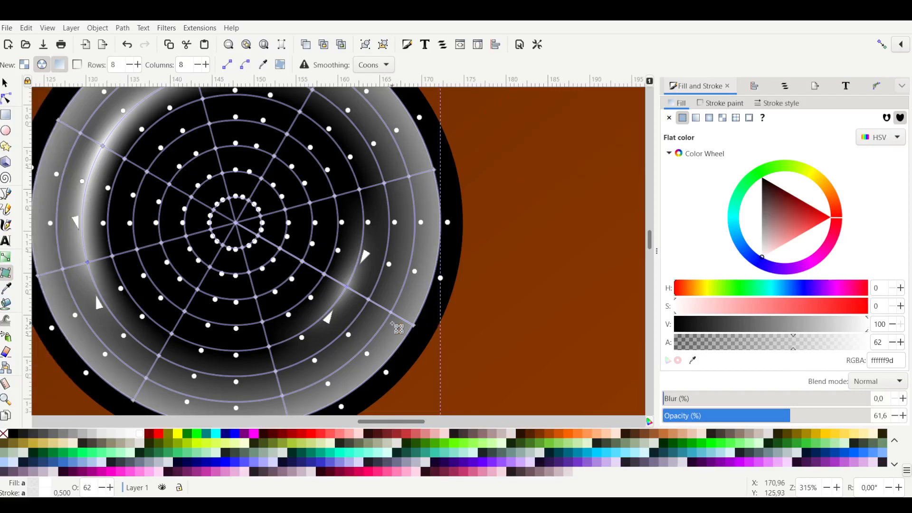
{"action": "scroll", "coordinate": [174, 302], "scroll_direction": "up", "scroll_amount": 2}
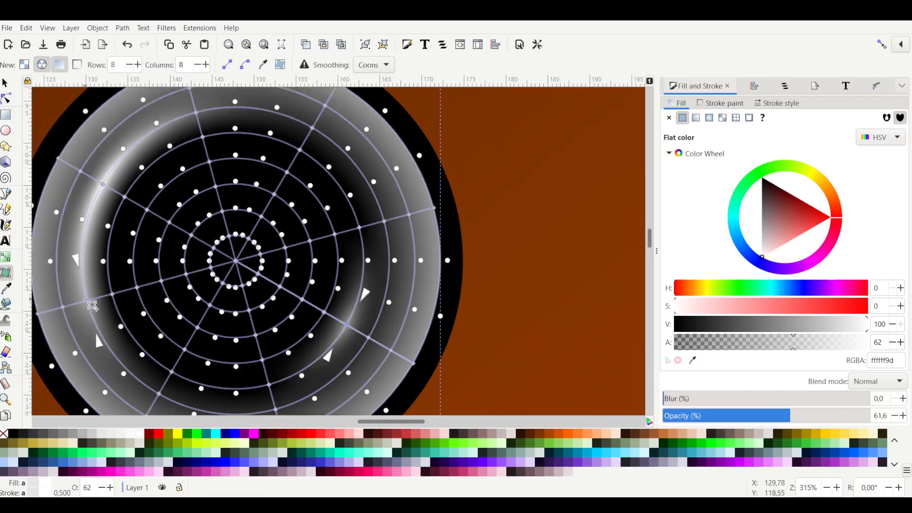
- Undo the white coloring and opacity change on the lower-left and lower-right mesh nodes of the second-row circle
{"action": "scroll", "coordinate": [90, 310], "scroll_direction": "down", "scroll_amount": 2}
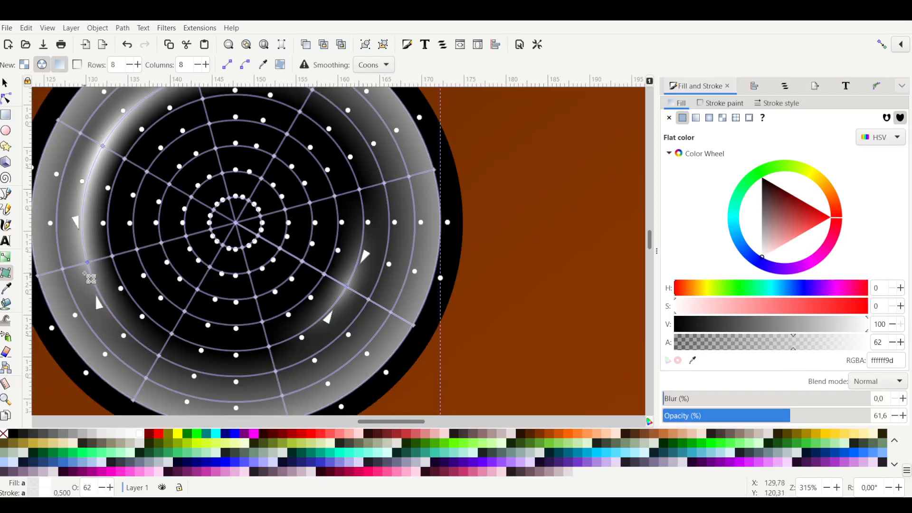
{"action": "left_click_drag", "start_coordinate": [82, 262], "coordinate": [110, 265]}
{"action": "key", "text": "ctrl+z"}
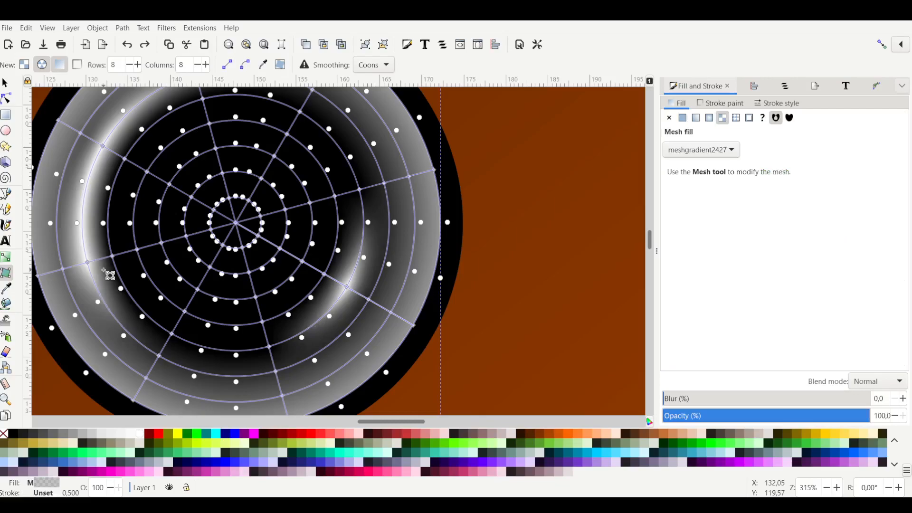
{"action": "key", "text": "ctrl+z"}
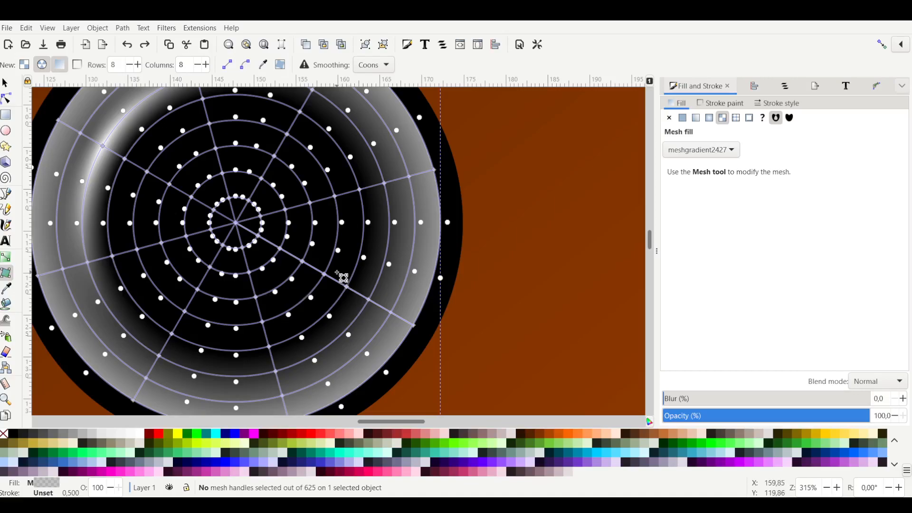
- Color the mesh node at the lower right, on the third ring from the edge, white at 66.3% opacity
{"action": "left_click_drag", "start_coordinate": [342, 277], "coordinate": [363, 299]}
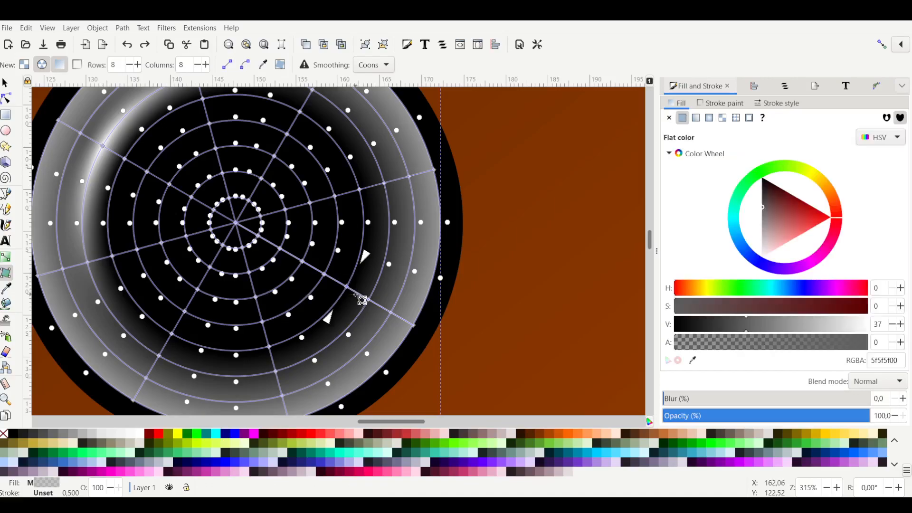
{"action": "left_click", "coordinate": [141, 435]}
{"action": "left_click_drag", "start_coordinate": [838, 416], "coordinate": [798, 419]}
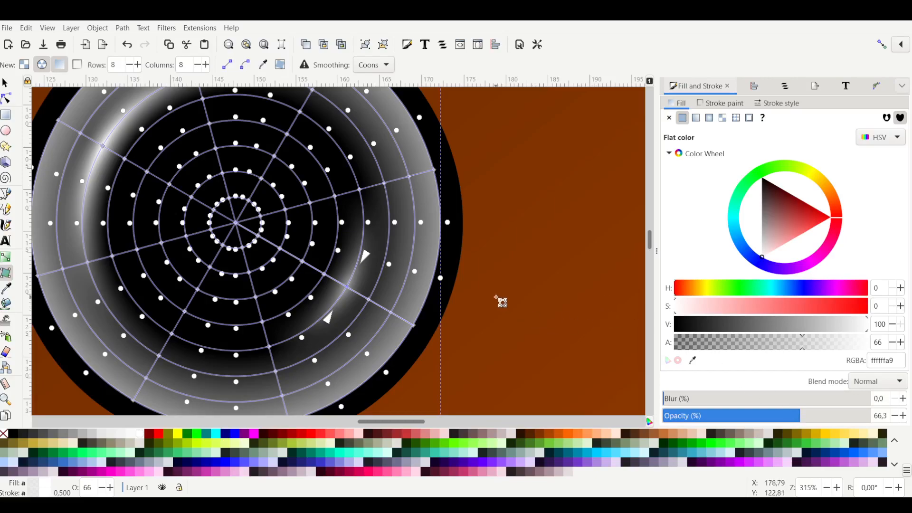
{"action": "scroll", "coordinate": [522, 315], "scroll_direction": "down", "scroll_amount": 1}
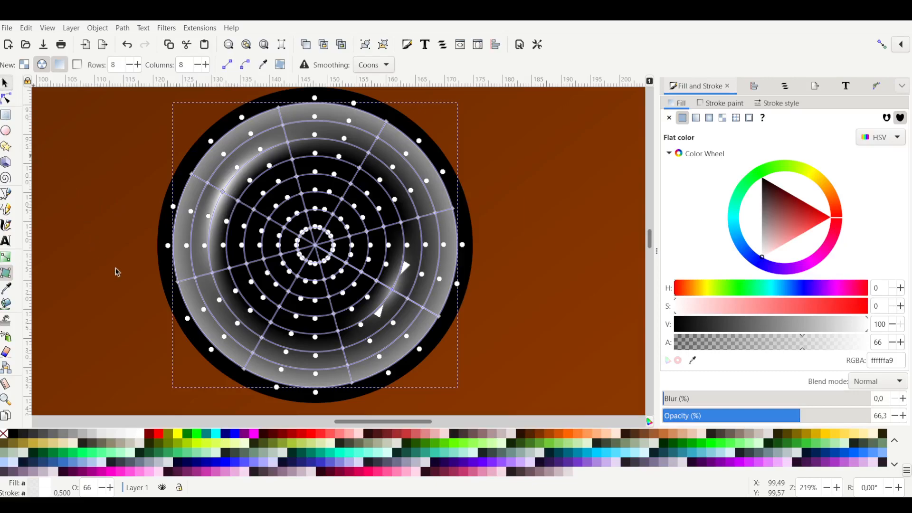
- Deselect the mesh circle and compare its highlights with those on the finished clock in the same row
{"action": "key", "text": "s"}
{"action": "left_click", "coordinate": [143, 342]}
{"action": "scroll", "coordinate": [236, 324], "scroll_direction": "down", "scroll_amount": 1}
{"action": "scroll", "coordinate": [236, 324], "scroll_direction": "down", "scroll_amount": 1}
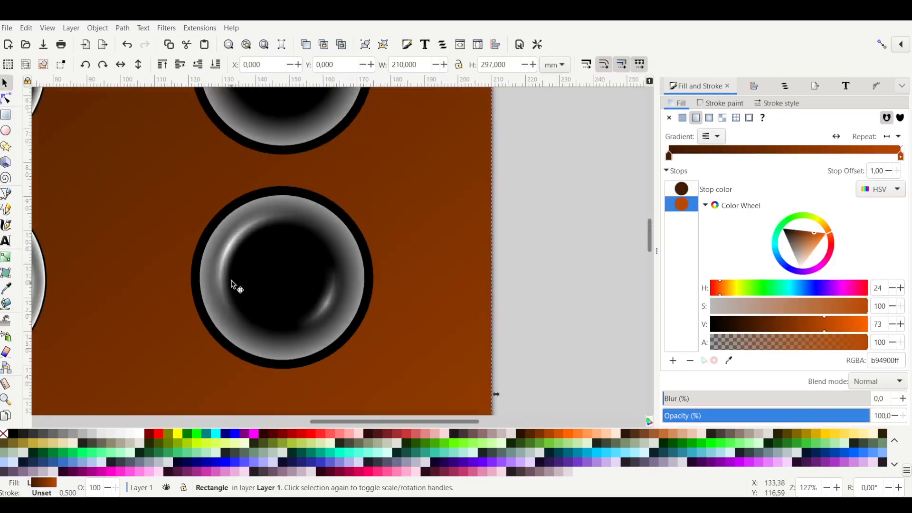
{"action": "scroll", "coordinate": [266, 287], "scroll_direction": "up", "scroll_amount": 1}
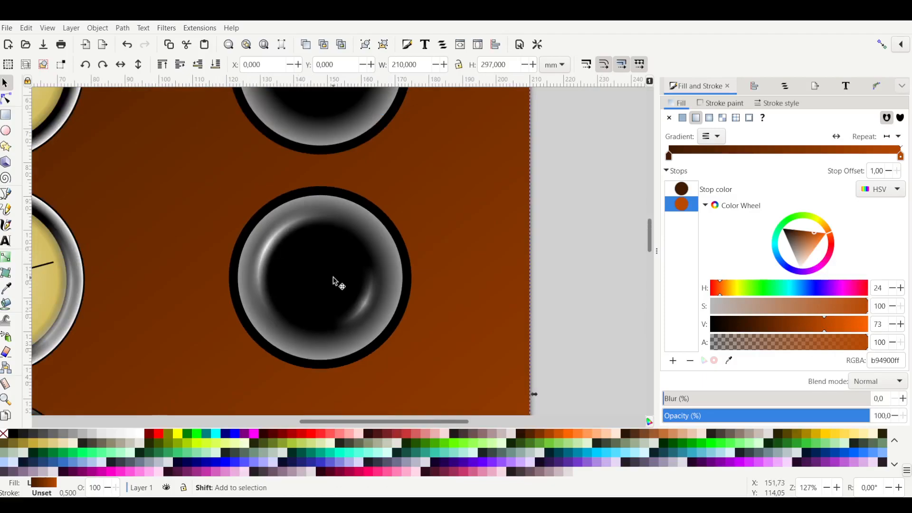
{"action": "scroll", "coordinate": [334, 281], "scroll_direction": "left", "scroll_amount": 6}
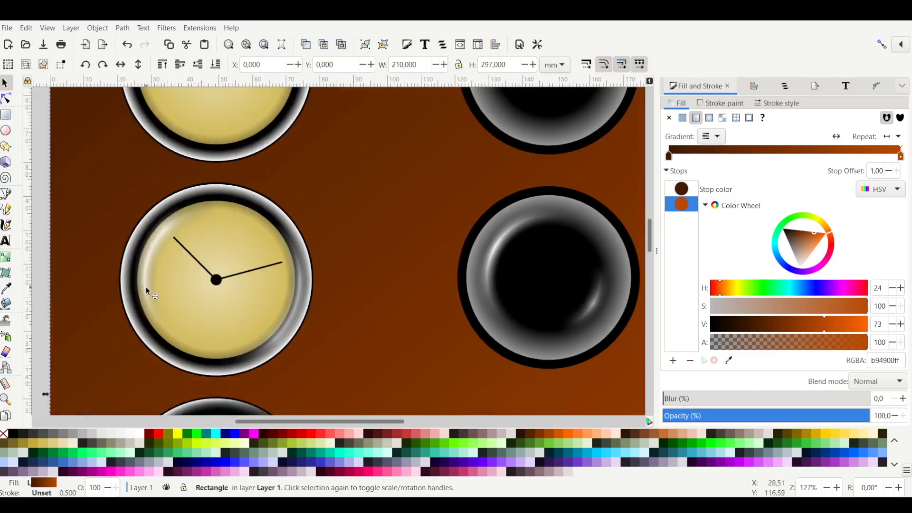
{"action": "scroll", "coordinate": [147, 272], "scroll_direction": "right", "scroll_amount": 4}
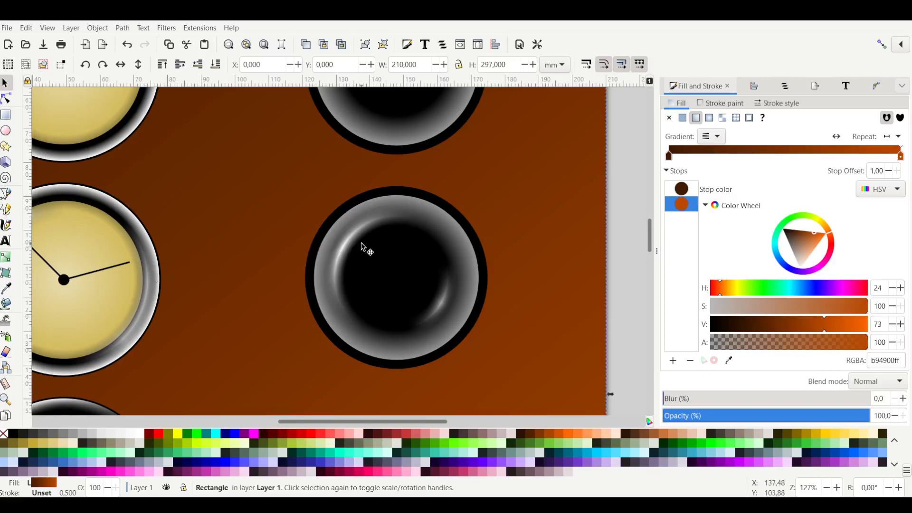
{"action": "scroll", "coordinate": [363, 247], "scroll_direction": "down", "scroll_amount": 3}
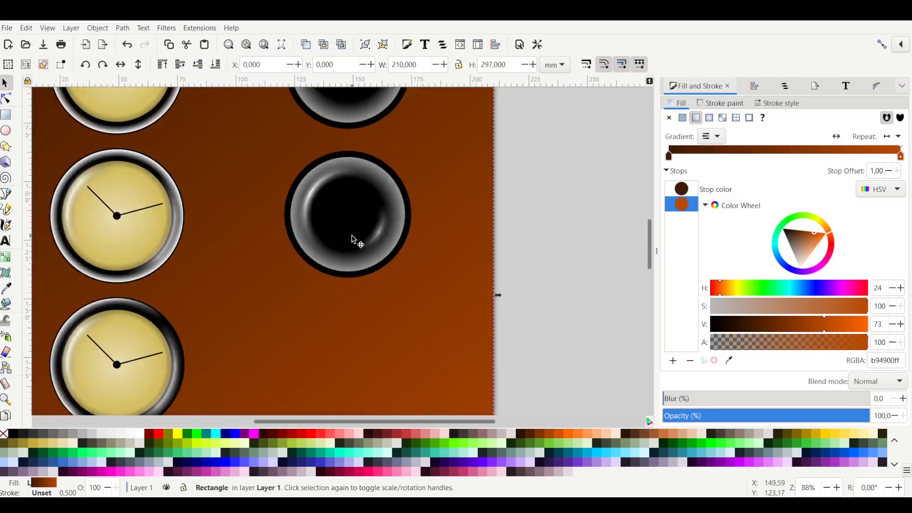
- Duplicate the mesh-filled highlight circle and move the copy straight down into the third row
{"action": "left_click", "coordinate": [313, 199]}
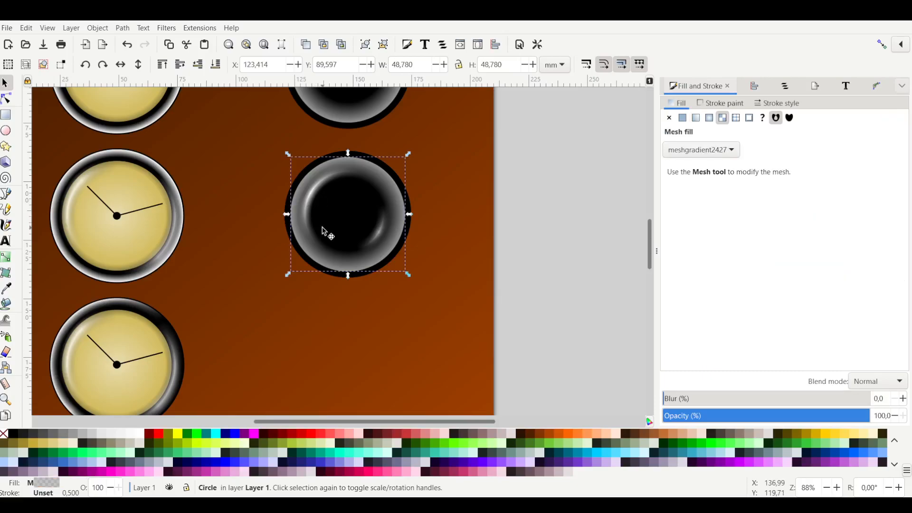
{"action": "key", "text": "ctrl+d"}
{"action": "key", "text": "shift+Down"}
{"action": "key", "text": "shift+Down"}
{"action": "key", "text": "shift+Down"}
{"action": "key", "text": "shift+Down"}
{"action": "key", "text": "shift+Down"}
{"action": "key", "text": "shift+Down"}
{"action": "key", "text": "shift+Down"}
{"action": "key", "text": "shift+Down"}
{"action": "key", "text": "shift+Down"}
{"action": "key", "text": "shift+Down"}
{"action": "key", "text": "shift+Down"}
{"action": "key", "text": "shift+Down"}
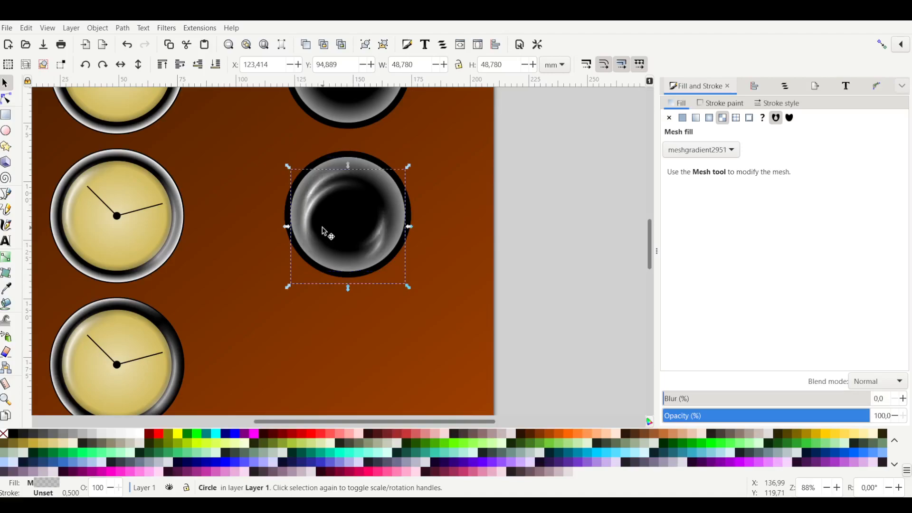
- Duplicate the second row's black base circle, move the copy down to the third row, and lower it behind the highlight copy
{"action": "left_click", "coordinate": [289, 224]}
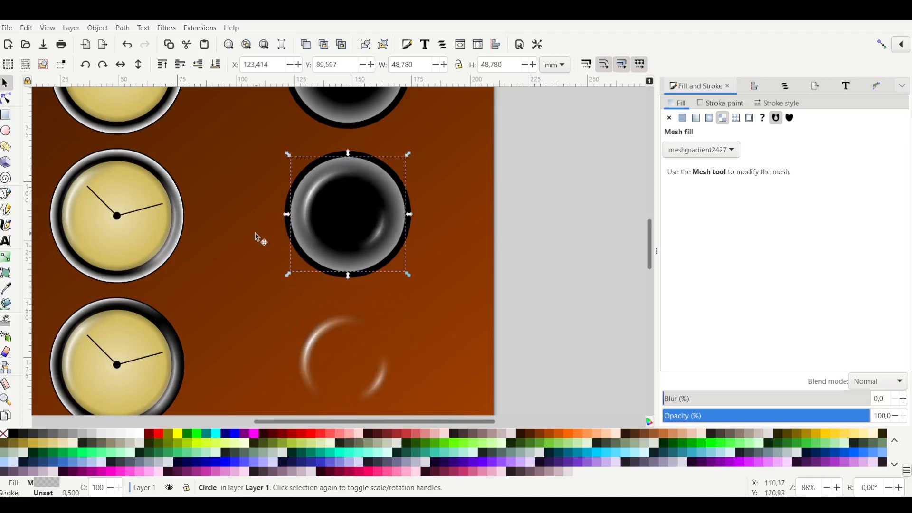
{"action": "left_click", "coordinate": [283, 222], "text": "alt"}
{"action": "key", "text": "ctrl+d"}
{"action": "key", "text": "shift+Down"}
{"action": "key", "text": "shift+Down"}
{"action": "key", "text": "shift+Down"}
{"action": "key", "text": "shift+Down"}
{"action": "key", "text": "shift+Down"}
{"action": "key", "text": "shift+Down"}
{"action": "key", "text": "shift+Down"}
{"action": "key", "text": "shift+Down"}
{"action": "key", "text": "shift+Down"}
{"action": "key", "text": "shift+Down"}
{"action": "key", "text": "shift+Down"}
{"action": "key", "text": "shift+Down"}
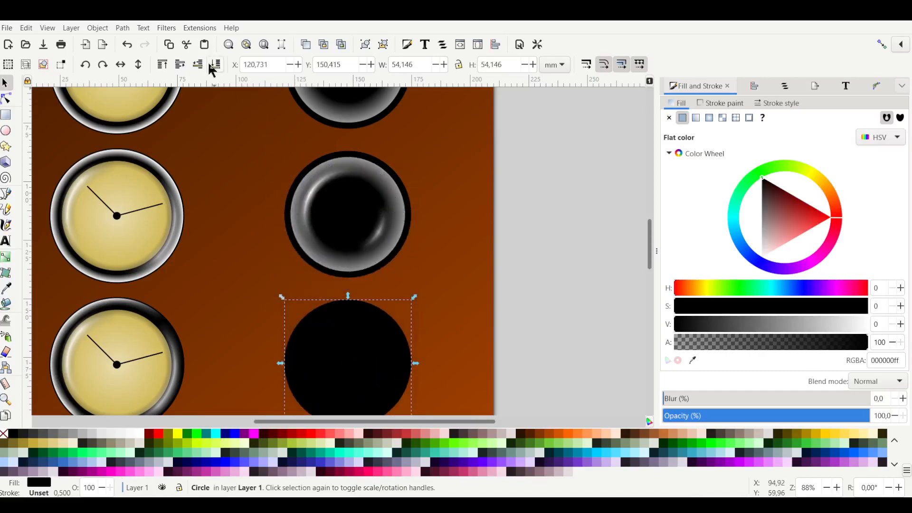
{"action": "left_click", "coordinate": [193, 66]}
- Compare the rim shading of the finished clocks with the circles built in the corresponding rows
{"action": "scroll", "coordinate": [264, 197], "scroll_direction": "down", "scroll_amount": 5}
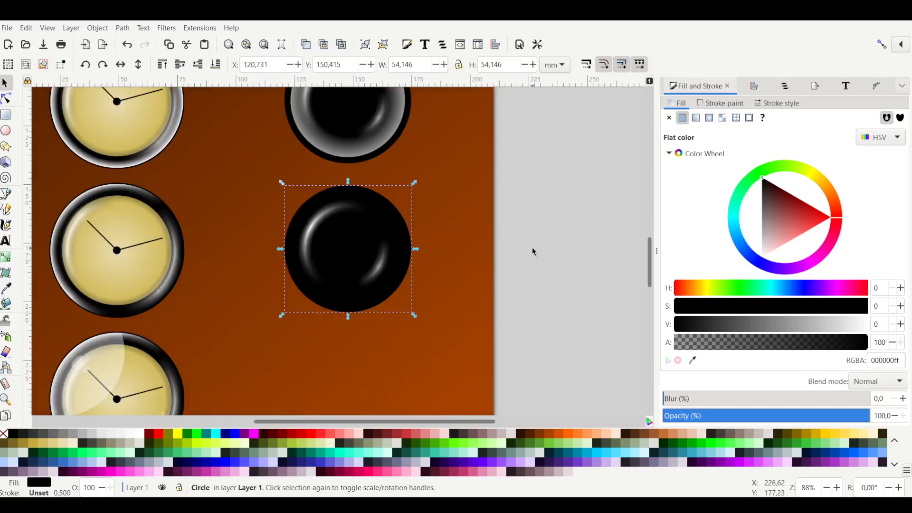
{"action": "scroll", "coordinate": [532, 247], "scroll_direction": "left", "scroll_amount": 2}
{"action": "scroll", "coordinate": [297, 248], "scroll_direction": "up", "scroll_amount": 3}
{"action": "scroll", "coordinate": [290, 248], "scroll_direction": "down", "scroll_amount": 3}
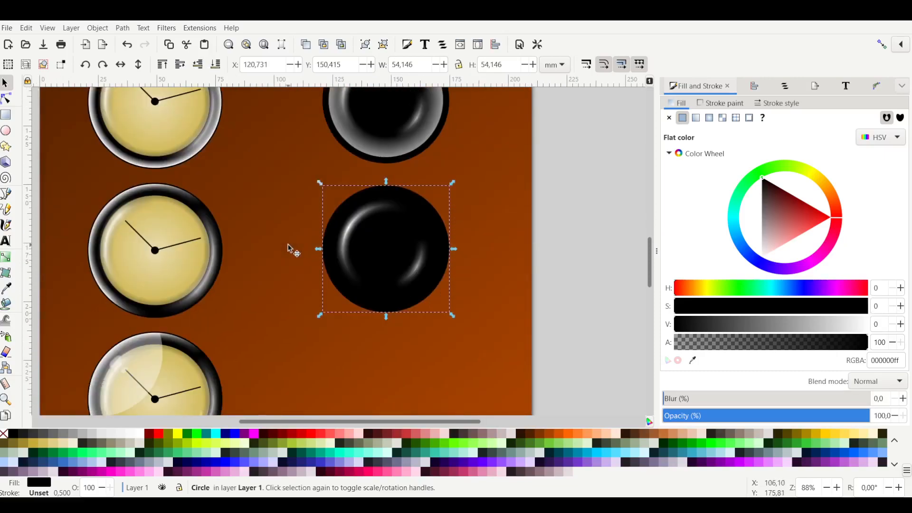
{"action": "scroll", "coordinate": [292, 249], "scroll_direction": "down", "scroll_amount": 2}
{"action": "scroll", "coordinate": [291, 241], "scroll_direction": "up", "scroll_amount": 7}
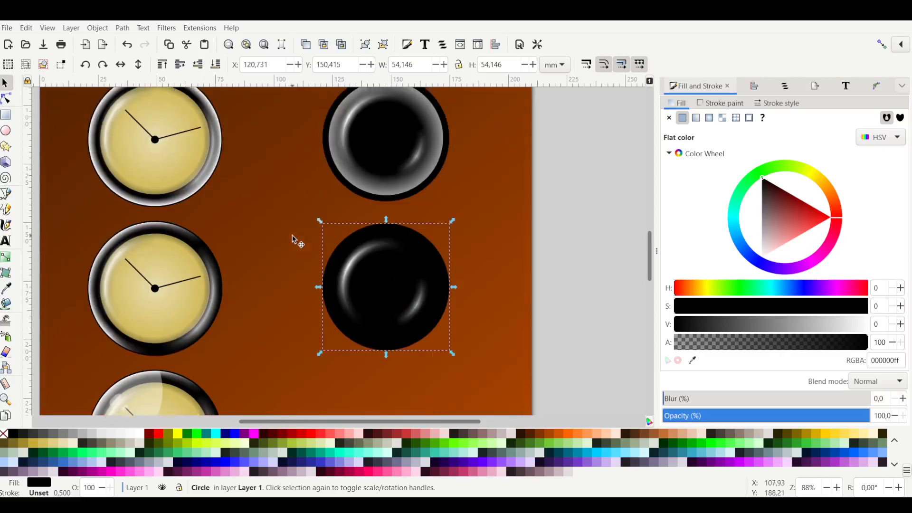
{"action": "scroll", "coordinate": [169, 187], "scroll_direction": "left", "scroll_amount": 4}
{"action": "scroll", "coordinate": [169, 187], "scroll_direction": "up", "scroll_amount": 1, "text": "ctrl"}
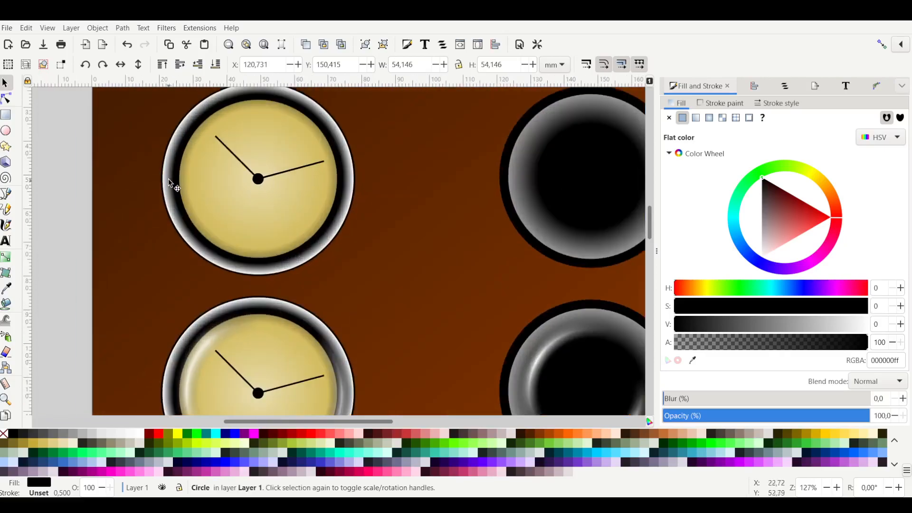
{"action": "scroll", "coordinate": [350, 210], "scroll_direction": "right", "scroll_amount": 10}
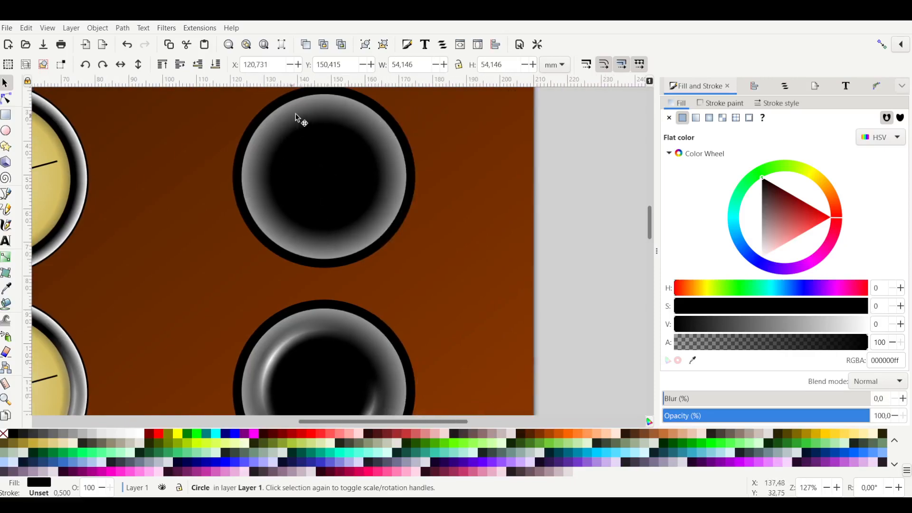
{"action": "scroll", "coordinate": [291, 229], "scroll_direction": "down", "scroll_amount": 1}
{"action": "scroll", "coordinate": [291, 230], "scroll_direction": "up", "scroll_amount": 3}
{"action": "scroll", "coordinate": [285, 214], "scroll_direction": "down", "scroll_amount": 2}
{"action": "scroll", "coordinate": [343, 226], "scroll_direction": "down", "scroll_amount": 1}
{"action": "scroll", "coordinate": [342, 228], "scroll_direction": "down", "scroll_amount": 4}
{"action": "scroll", "coordinate": [309, 212], "scroll_direction": "up", "scroll_amount": 1}
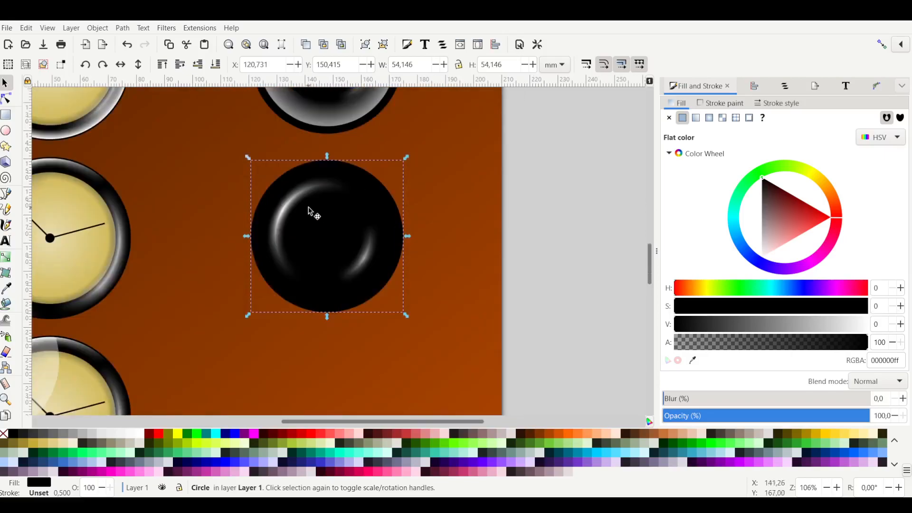
- Color the four outer-edge mesh nodes along the left side of the third-row highlight circle white, from upper to lower left
{"action": "scroll", "coordinate": [309, 212], "scroll_direction": "up", "scroll_amount": 3}
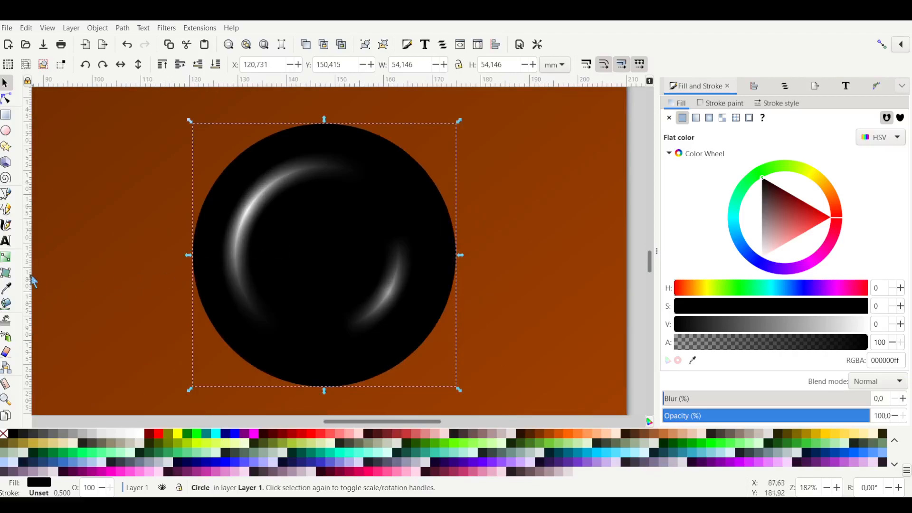
{"action": "left_click", "coordinate": [4, 278]}
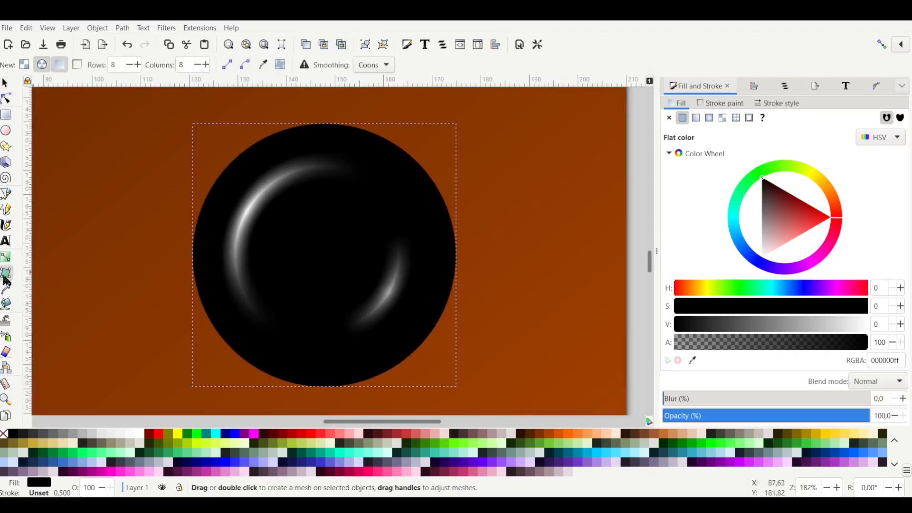
{"action": "double_click", "coordinate": [270, 256]}
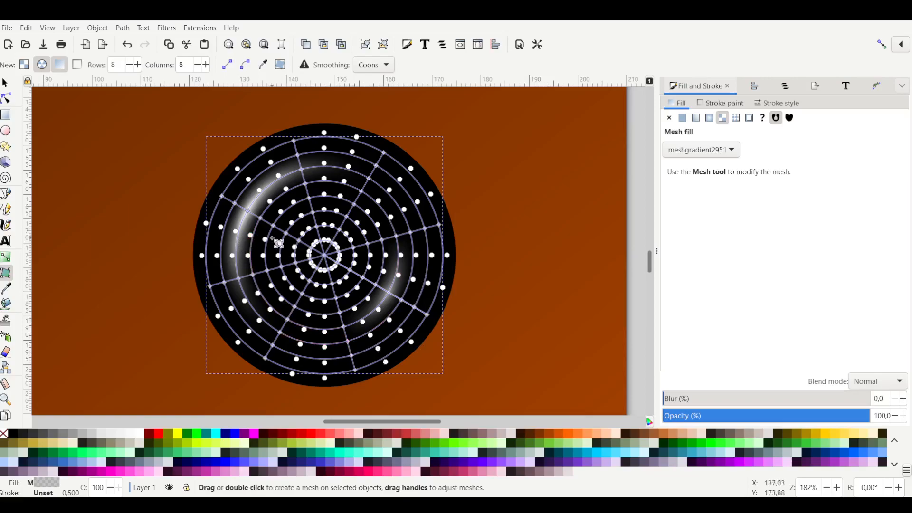
{"action": "scroll", "coordinate": [278, 244], "scroll_direction": "left", "scroll_amount": 2}
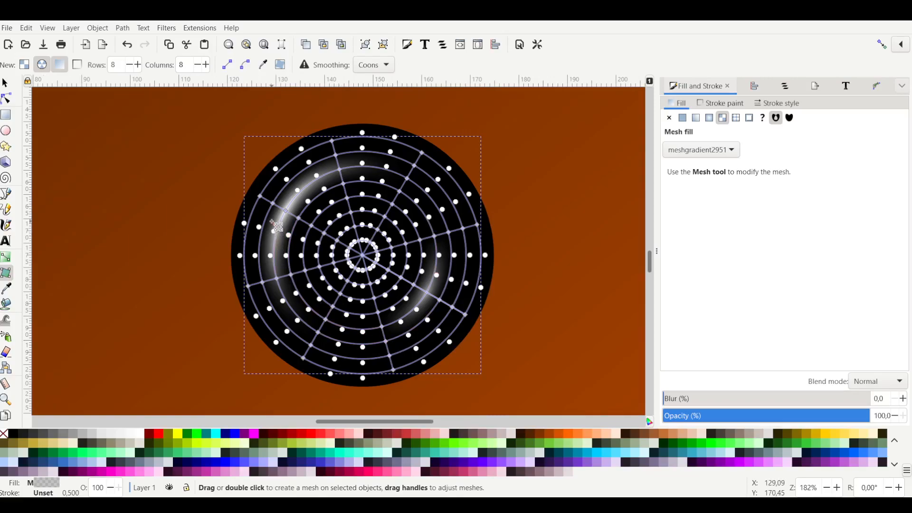
{"action": "scroll", "coordinate": [266, 209], "scroll_direction": "up", "scroll_amount": 1}
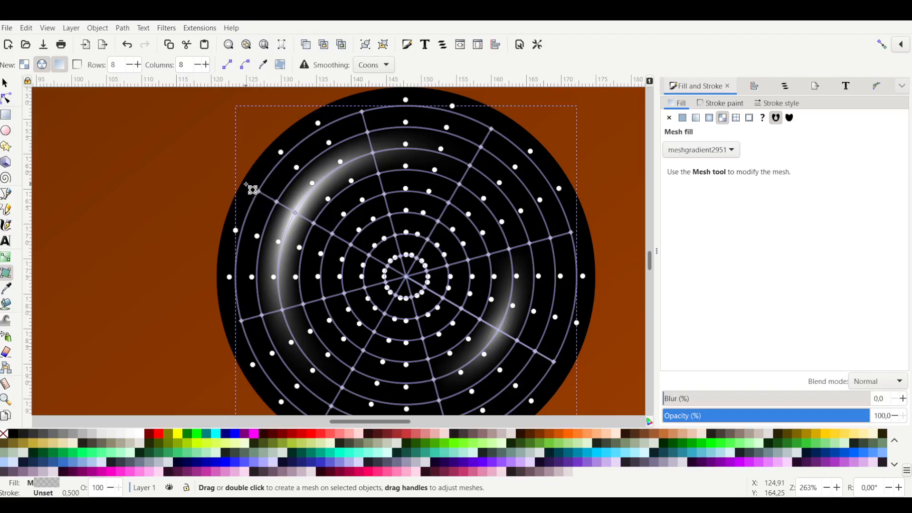
{"action": "left_click_drag", "start_coordinate": [246, 179], "coordinate": [271, 198]}
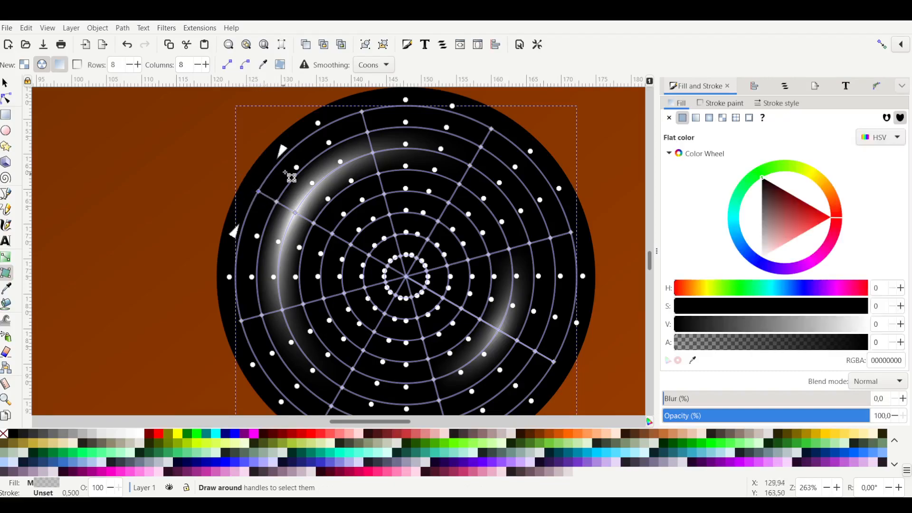
{"action": "left_click", "coordinate": [362, 112], "text": "shift"}
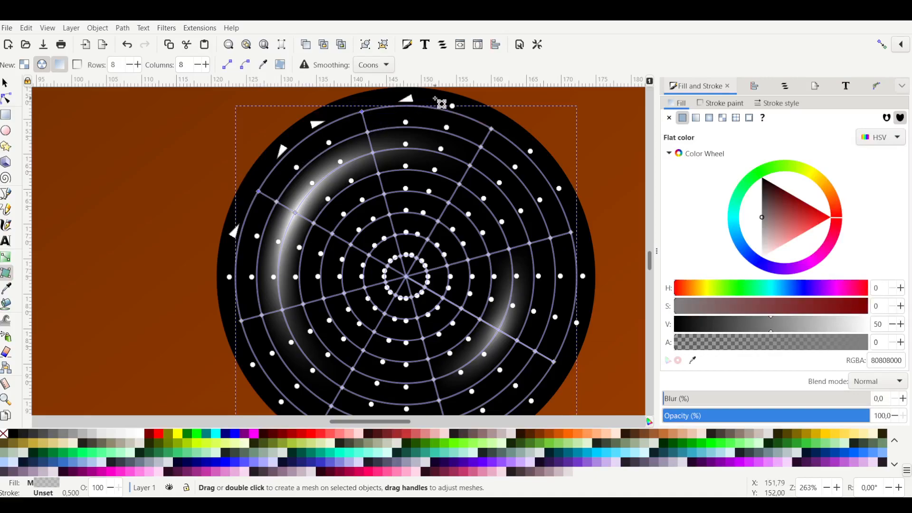
{"action": "left_click_drag", "start_coordinate": [221, 310], "coordinate": [253, 333]}
{"action": "scroll", "coordinate": [238, 328], "scroll_direction": "down", "scroll_amount": 6}
{"action": "left_click_drag", "start_coordinate": [294, 304], "coordinate": [333, 326]}
{"action": "scroll", "coordinate": [304, 321], "scroll_direction": "up", "scroll_amount": 2}
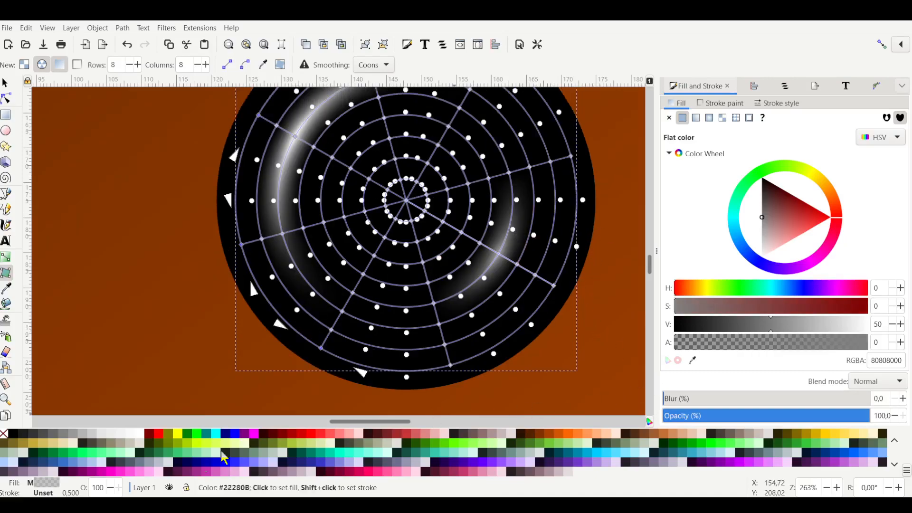
{"action": "left_click", "coordinate": [139, 434]}
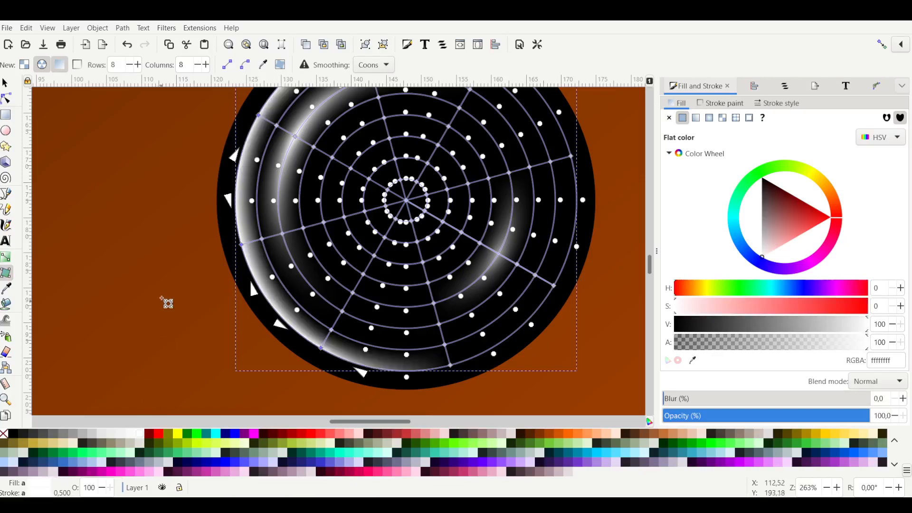
- Lower the opacity of the four selected outer-edge mesh nodes to 47.8%
{"action": "scroll", "coordinate": [168, 303], "scroll_direction": "up", "scroll_amount": 6}
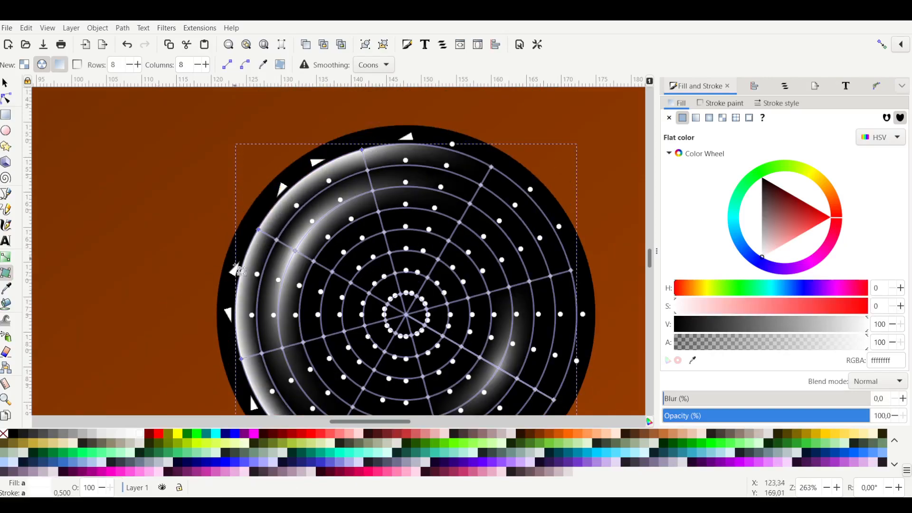
{"action": "scroll", "coordinate": [241, 354], "scroll_direction": "down", "scroll_amount": 2}
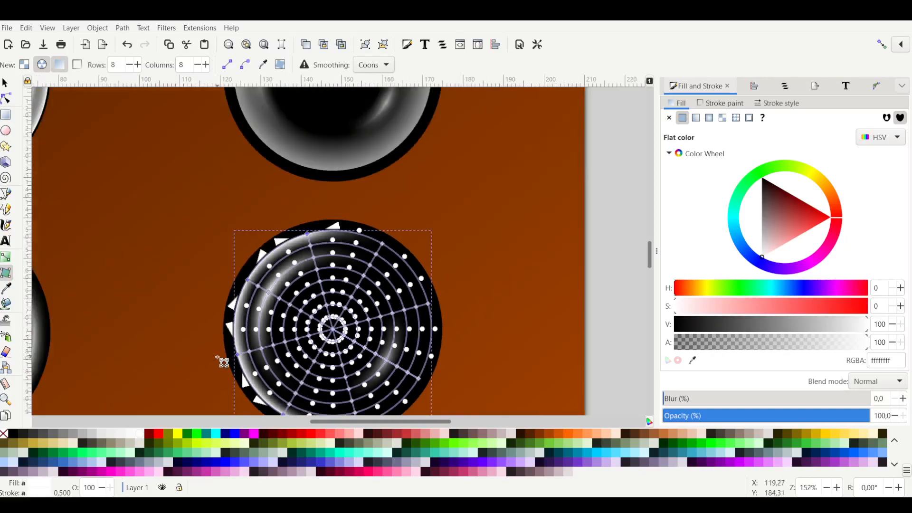
{"action": "scroll", "coordinate": [223, 361], "scroll_direction": "down", "scroll_amount": 2}
{"action": "scroll", "coordinate": [223, 362], "scroll_direction": "up", "scroll_amount": 12}
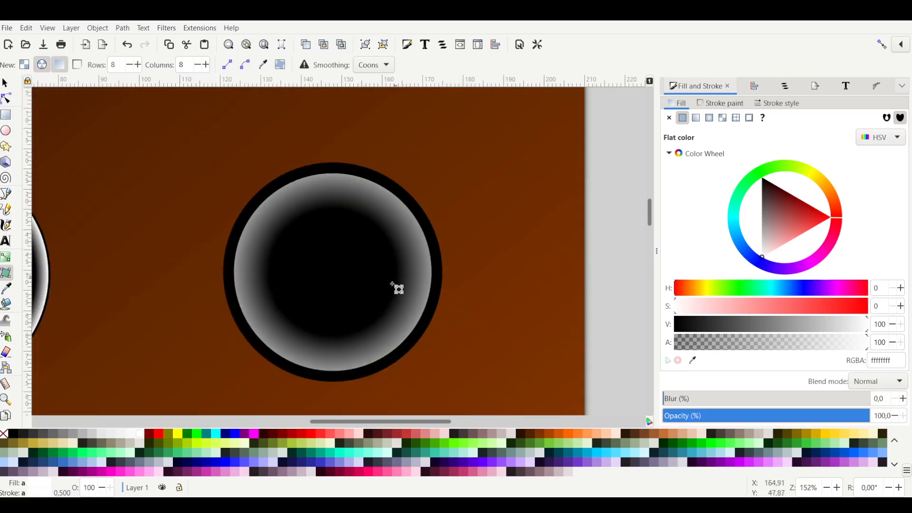
{"action": "scroll", "coordinate": [265, 223], "scroll_direction": "down", "scroll_amount": 15}
{"action": "scroll", "coordinate": [265, 223], "scroll_direction": "up", "scroll_amount": 2}
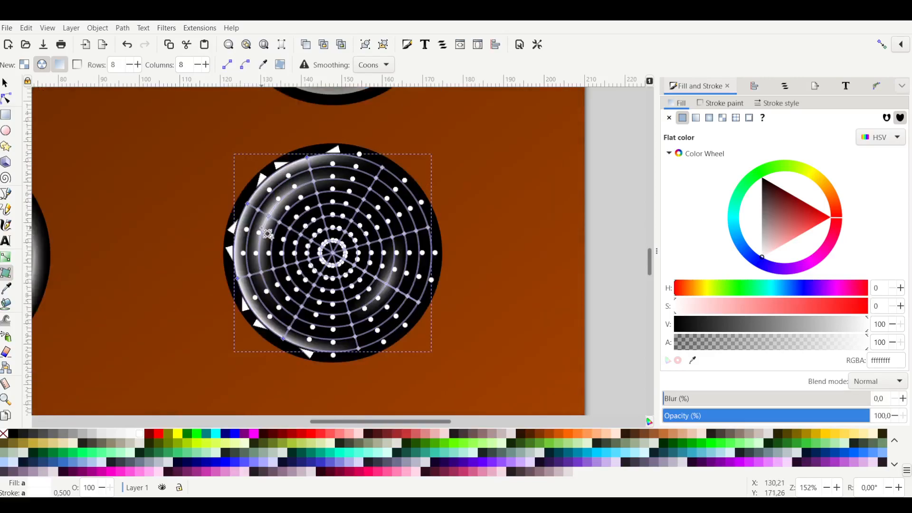
{"action": "left_click_drag", "start_coordinate": [789, 414], "coordinate": [761, 417]}
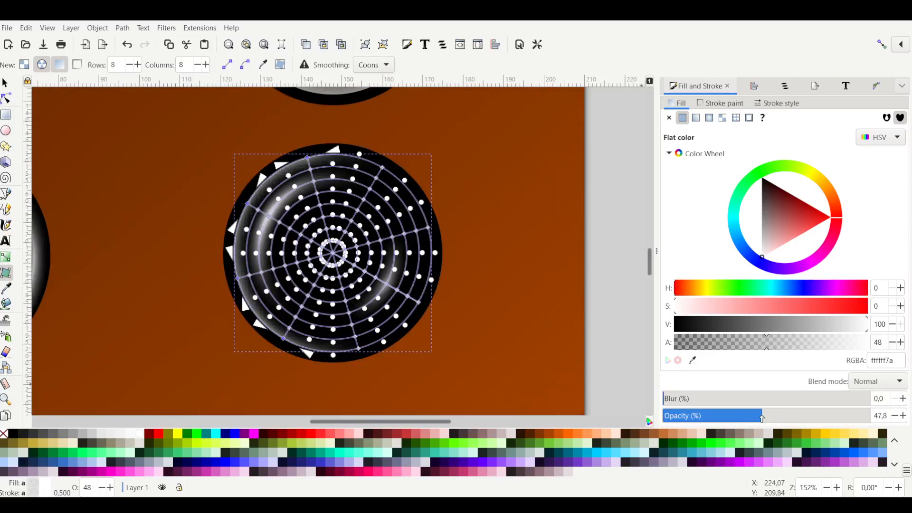
- Color the two outer-edge mesh nodes along the right side of the third-row highlight circle white
{"action": "scroll", "coordinate": [434, 309], "scroll_direction": "up", "scroll_amount": 1, "text": "ctrl"}
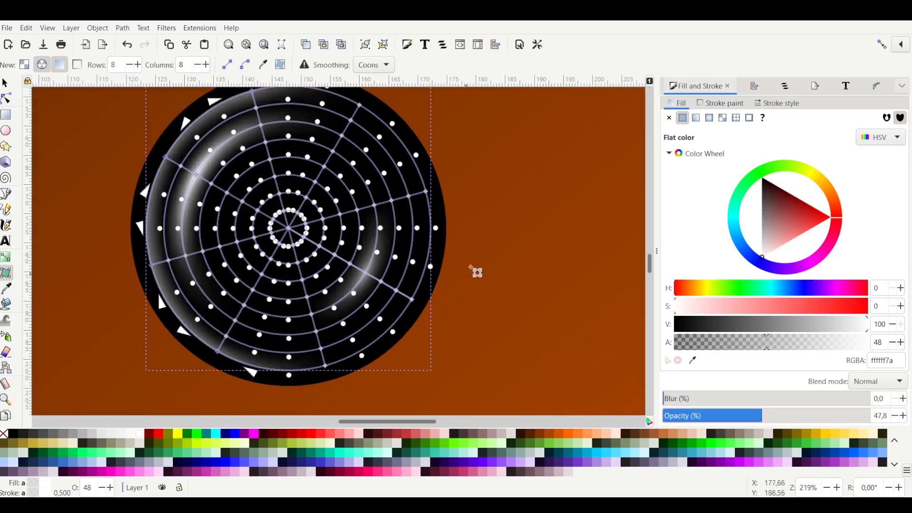
{"action": "left_click", "coordinate": [484, 191]}
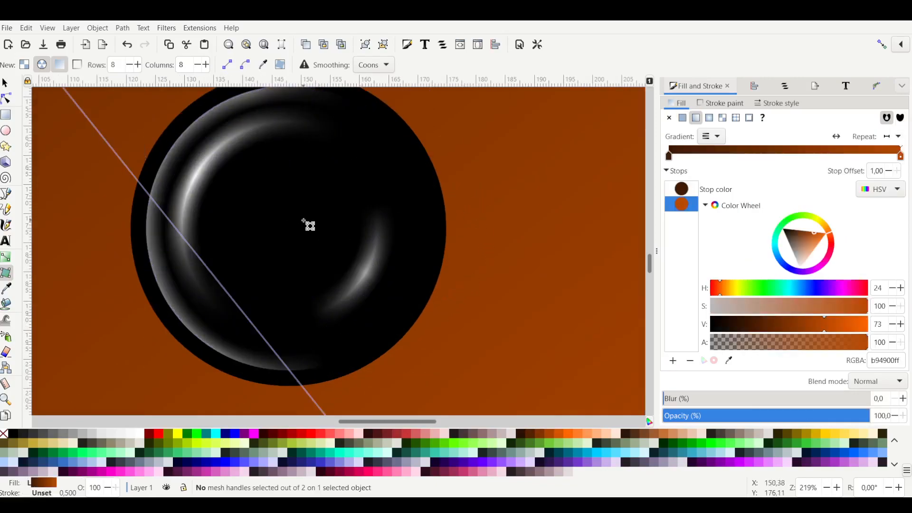
{"action": "left_click", "coordinate": [309, 230]}
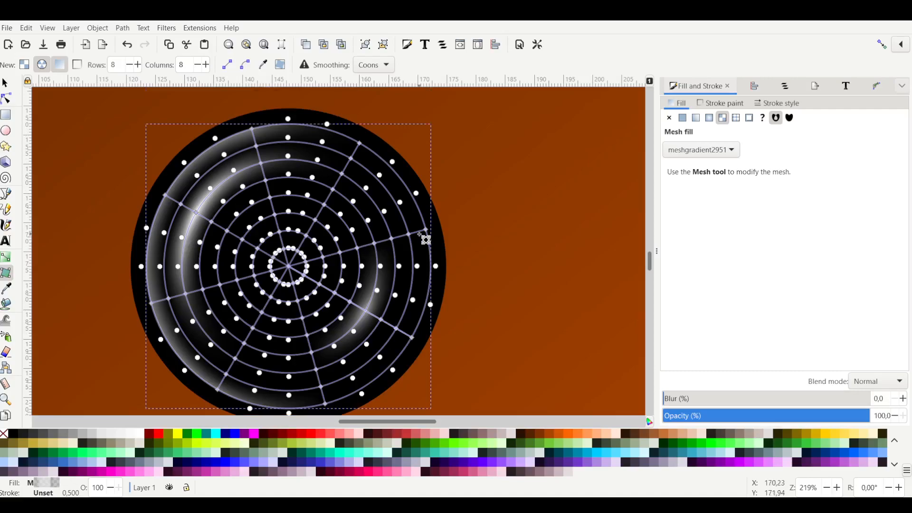
{"action": "scroll", "coordinate": [425, 240], "scroll_direction": "up", "scroll_amount": 1, "text": "ctrl"}
{"action": "mouse_move", "coordinate": [411, 211]}
{"action": "left_mouse_down"}
{"action": "mouse_move", "coordinate": [448, 244]}
{"action": "mouse_move", "coordinate": [413, 271]}
{"action": "mouse_move", "coordinate": [421, 281]}
{"action": "left_mouse_up"}
{"action": "scroll", "coordinate": [429, 242], "scroll_direction": "down", "scroll_amount": 4}
{"action": "scroll", "coordinate": [426, 287], "scroll_direction": "up", "scroll_amount": 2}
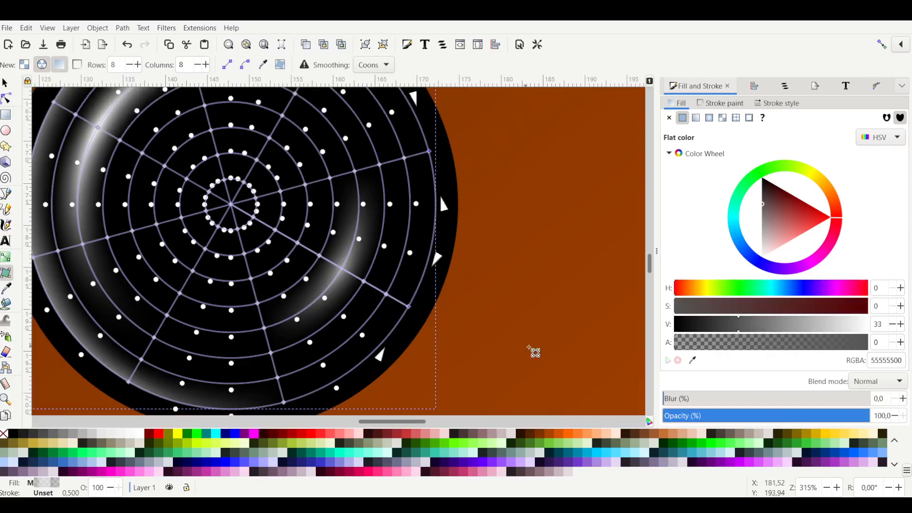
{"action": "left_click", "coordinate": [138, 434]}
{"action": "scroll", "coordinate": [508, 333], "scroll_direction": "up", "scroll_amount": 2}
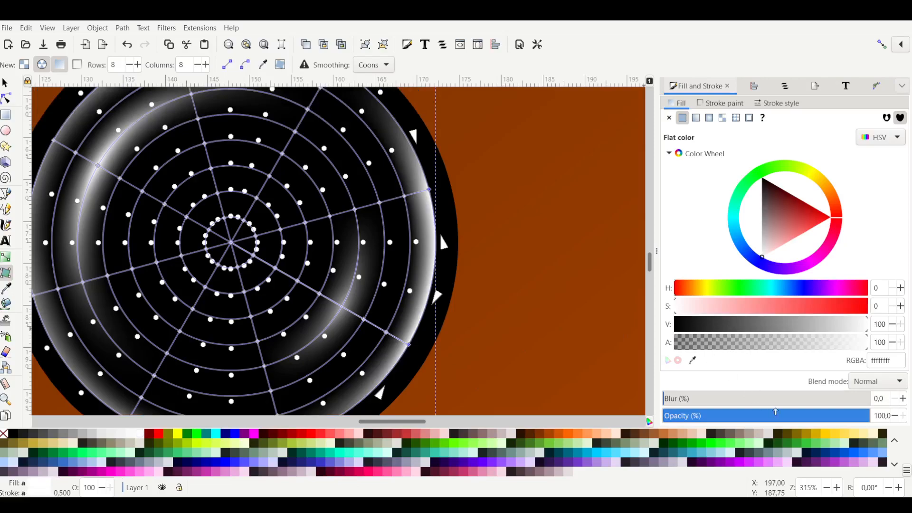
- Lower the opacity of the two selected right-side mesh nodes to 43.5%
{"action": "left_click_drag", "start_coordinate": [793, 414], "coordinate": [761, 418]}
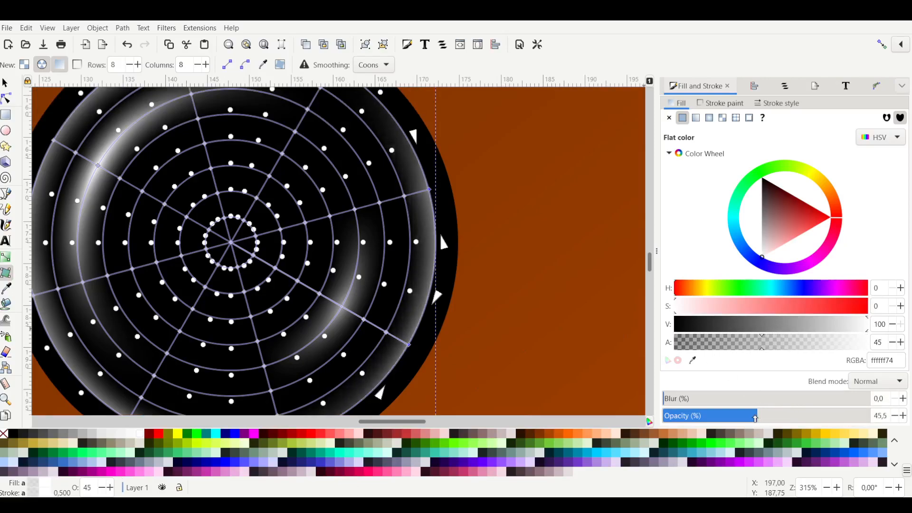
{"action": "key", "text": "3"}
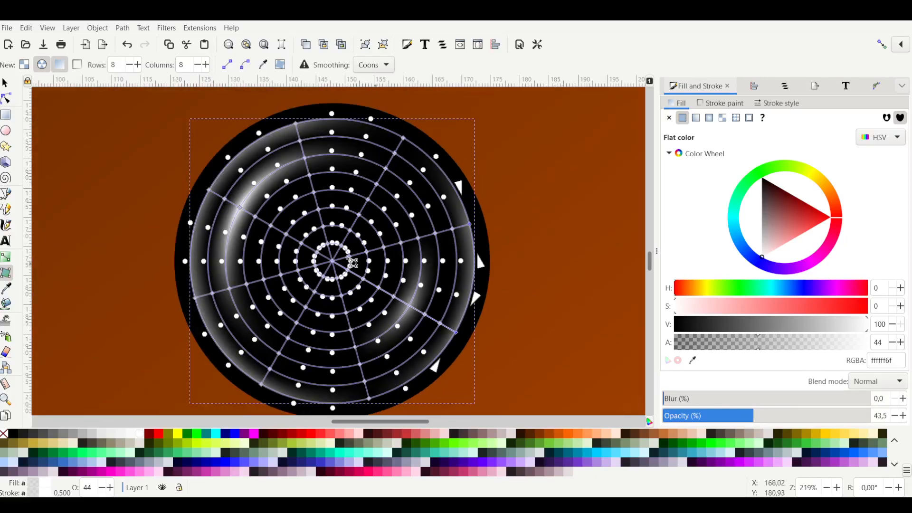
{"action": "left_click", "coordinate": [4, 84]}
{"action": "scroll", "coordinate": [122, 236], "scroll_direction": "down", "scroll_amount": 2}
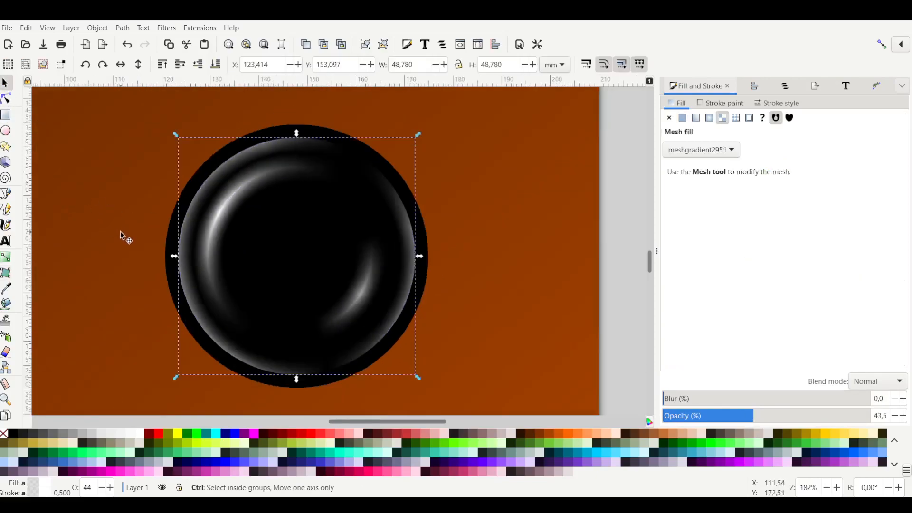
{"action": "left_click", "coordinate": [577, 242]}
- Compare the third-row circle's rim shading with the second-row circle and the finished clocks alongside
{"action": "scroll", "coordinate": [325, 244], "scroll_direction": "left", "scroll_amount": 2}
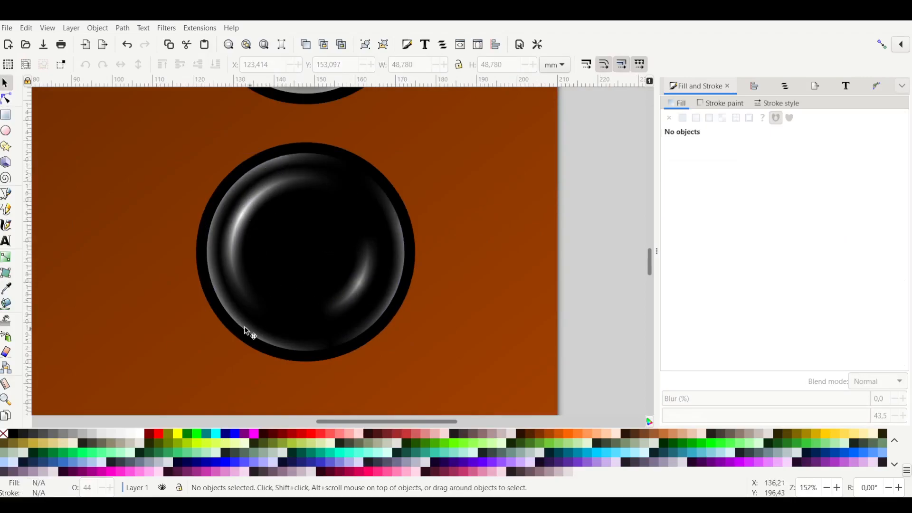
{"action": "scroll", "coordinate": [275, 196], "scroll_direction": "up", "scroll_amount": 6}
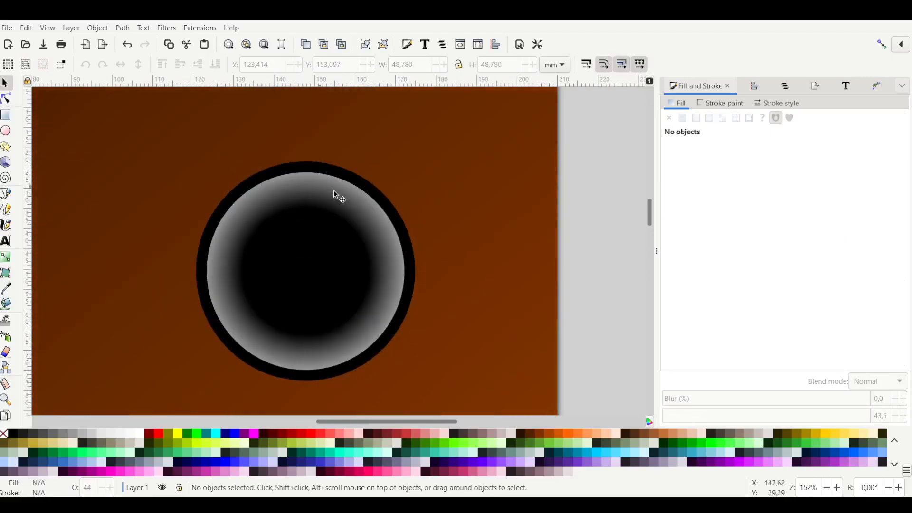
{"action": "scroll", "coordinate": [320, 223], "scroll_direction": "down", "scroll_amount": 5}
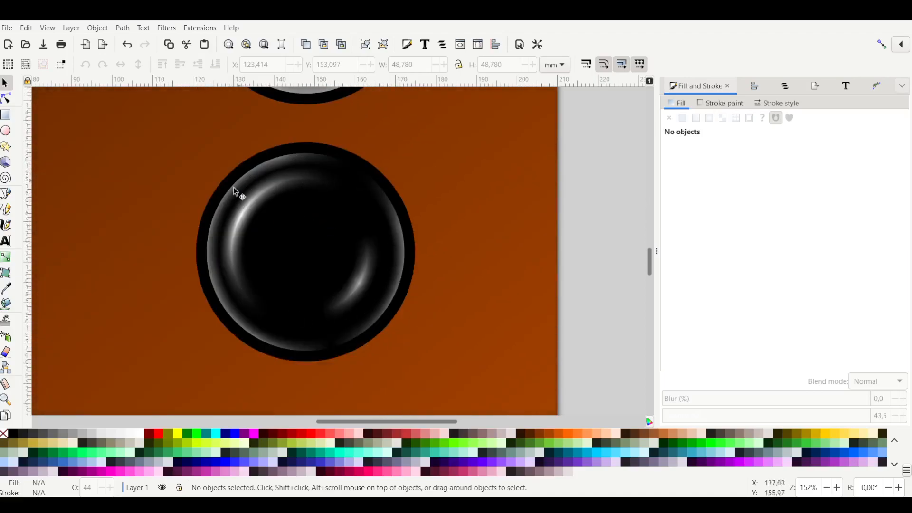
{"action": "scroll", "coordinate": [327, 289], "scroll_direction": "down", "scroll_amount": 1, "text": "ctrl"}
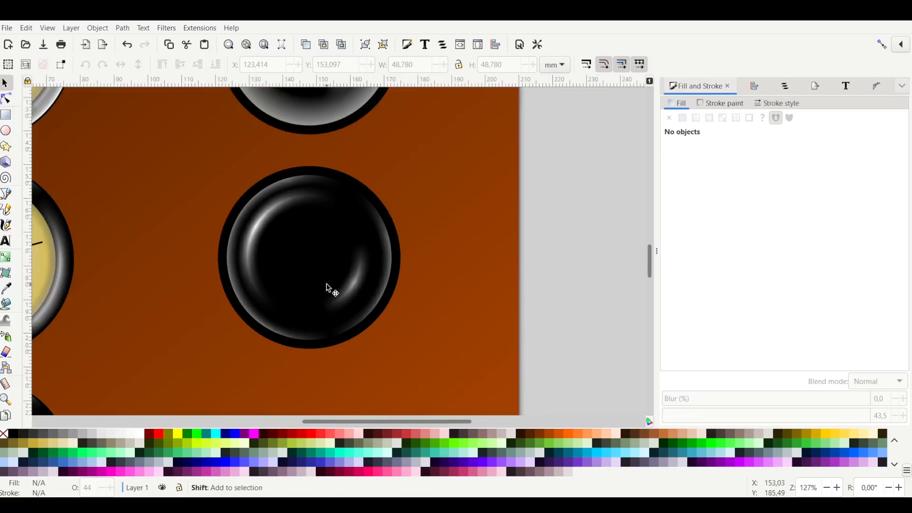
{"action": "scroll", "coordinate": [327, 287], "scroll_direction": "left", "scroll_amount": 2}
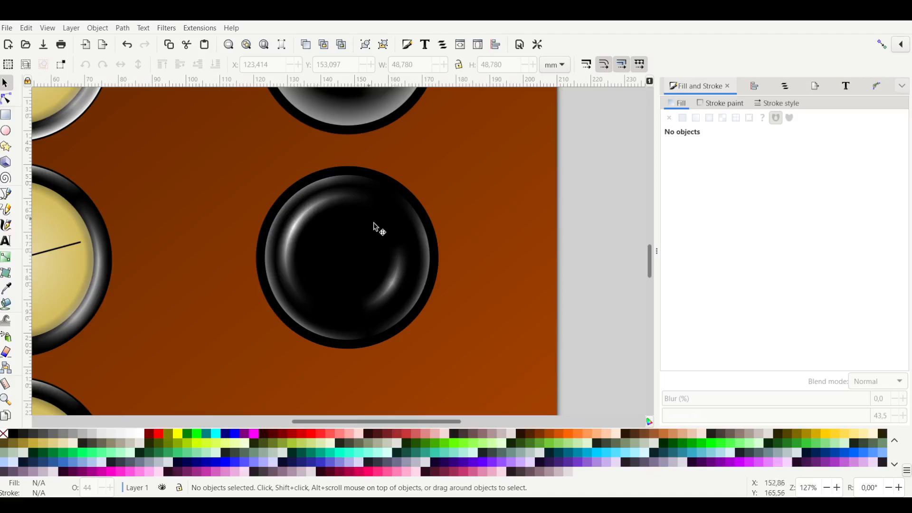
{"action": "scroll", "coordinate": [366, 245], "scroll_direction": "down", "scroll_amount": 1, "text": "ctrl"}
{"action": "scroll", "coordinate": [366, 244], "scroll_direction": "down", "scroll_amount": 4}
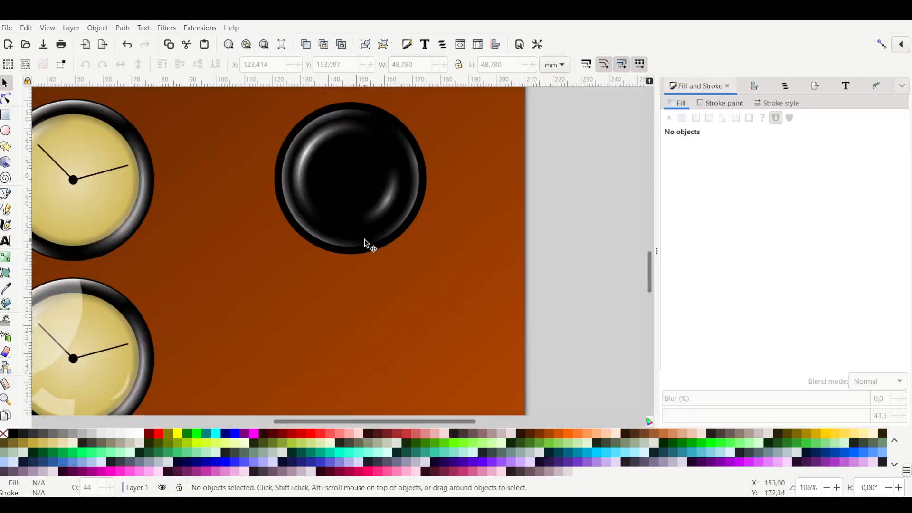
{"action": "scroll", "coordinate": [347, 229], "scroll_direction": "up", "scroll_amount": 4}
{"action": "scroll", "coordinate": [347, 229], "scroll_direction": "down", "scroll_amount": 2}
{"action": "scroll", "coordinate": [346, 228], "scroll_direction": "up", "scroll_amount": 6}
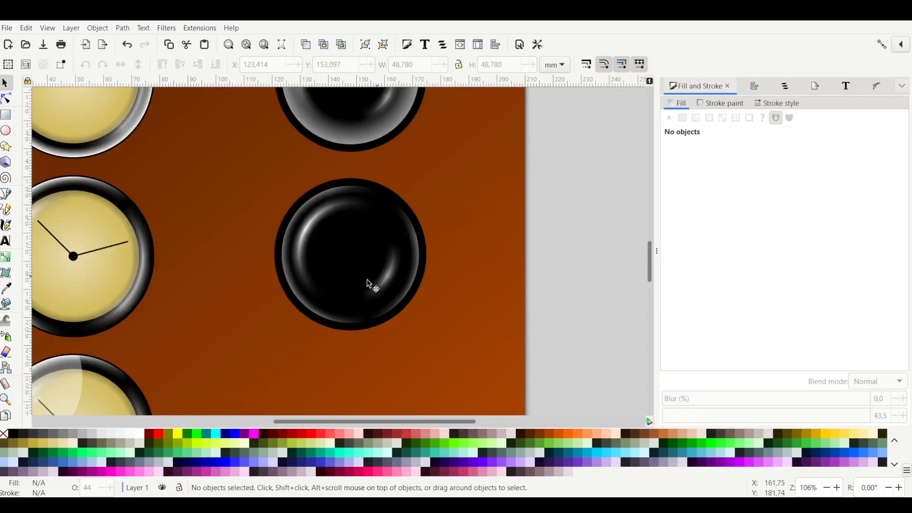
{"action": "scroll", "coordinate": [152, 299], "scroll_direction": "down", "scroll_amount": 8}
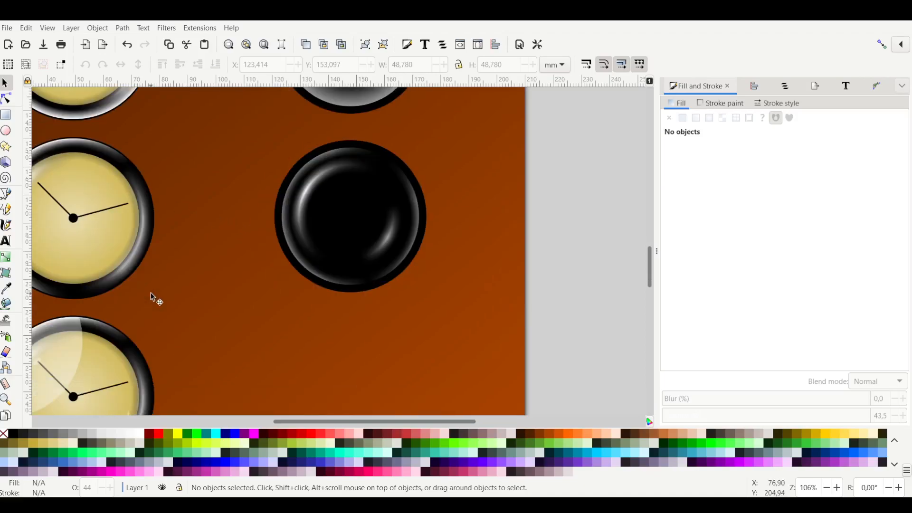
- Examine the glass reflections on the finished fourth-row clock, including the large curved reflection, small ellipses and lower highlights
{"action": "scroll", "coordinate": [163, 292], "scroll_direction": "left", "scroll_amount": 6, "text": "shift"}
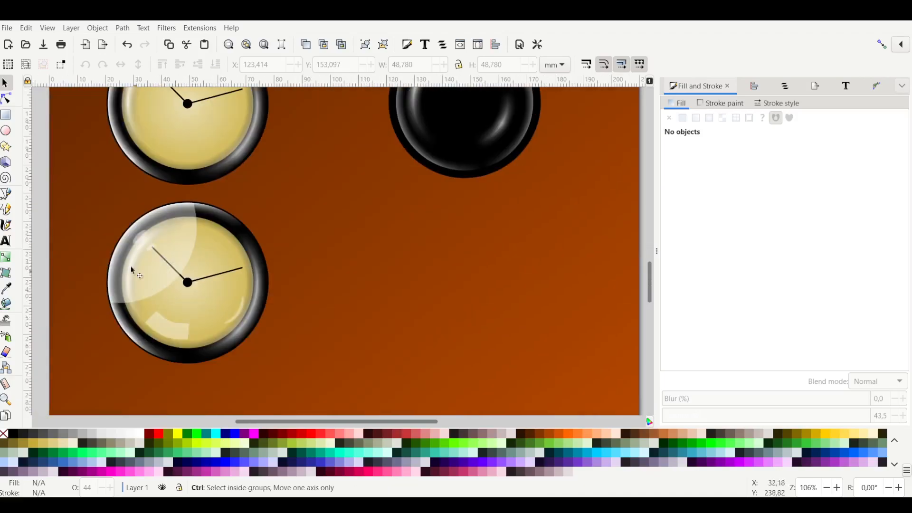
{"action": "scroll", "coordinate": [137, 275], "scroll_direction": "up", "scroll_amount": 3, "text": "ctrl"}
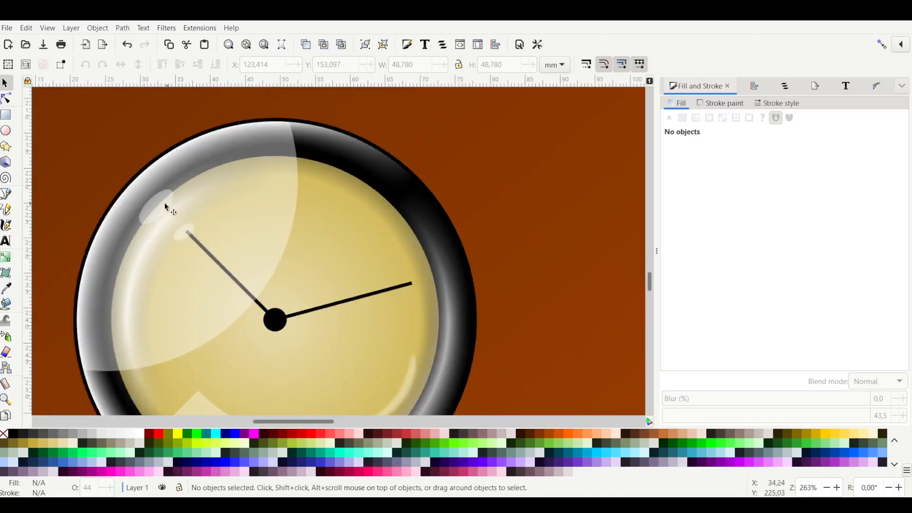
{"action": "scroll", "coordinate": [189, 218], "scroll_direction": "down", "scroll_amount": 2}
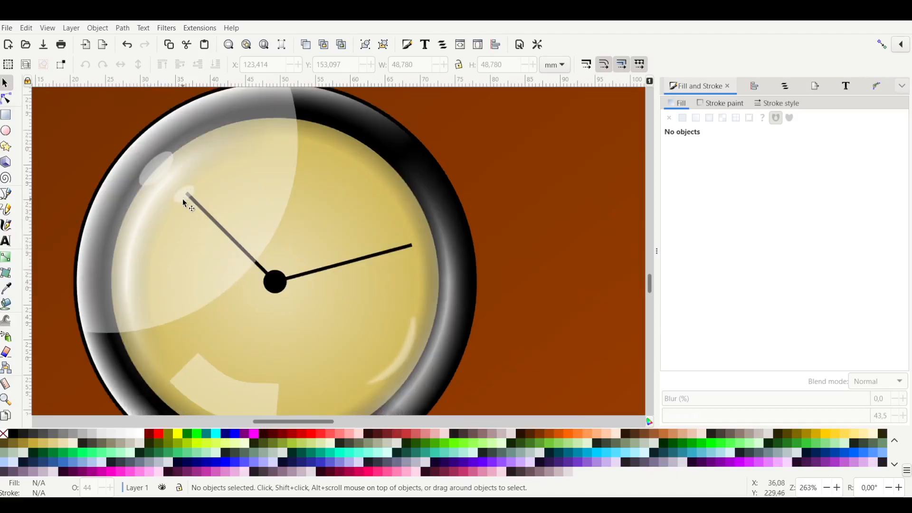
{"action": "scroll", "coordinate": [183, 204], "scroll_direction": "down", "scroll_amount": 1, "text": "ctrl"}
{"action": "scroll", "coordinate": [181, 209], "scroll_direction": "down", "scroll_amount": 6}
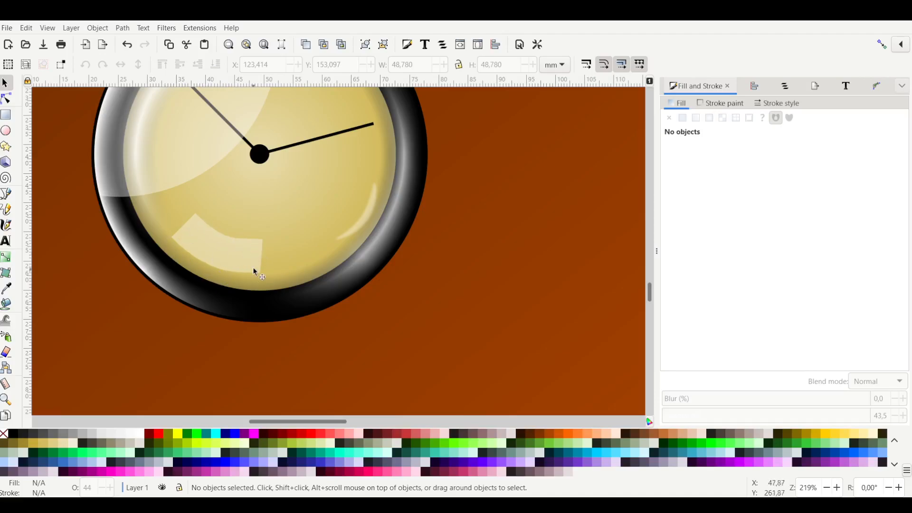
{"action": "scroll", "coordinate": [185, 223], "scroll_direction": "up", "scroll_amount": 6}
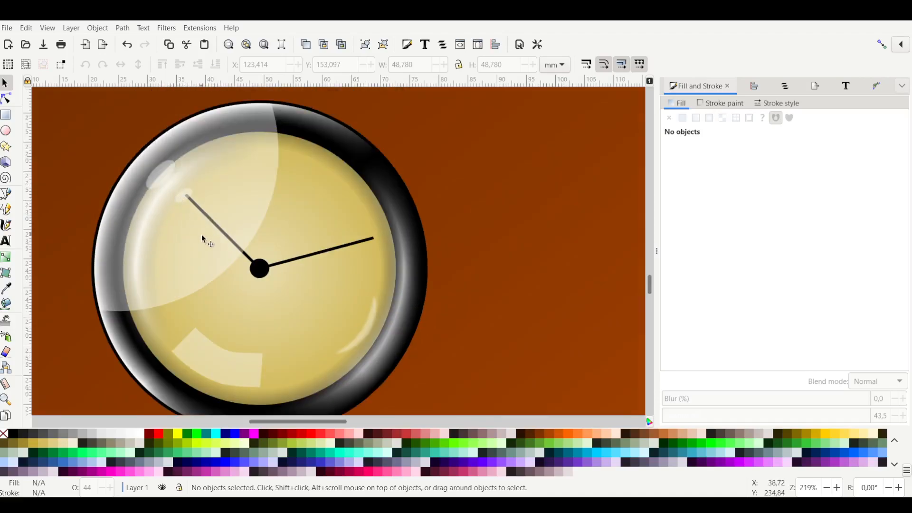
{"action": "scroll", "coordinate": [201, 238], "scroll_direction": "down", "scroll_amount": 4}
{"action": "scroll", "coordinate": [288, 267], "scroll_direction": "down", "scroll_amount": 2, "text": "ctrl"}
{"action": "scroll", "coordinate": [275, 271], "scroll_direction": "right", "scroll_amount": 6}
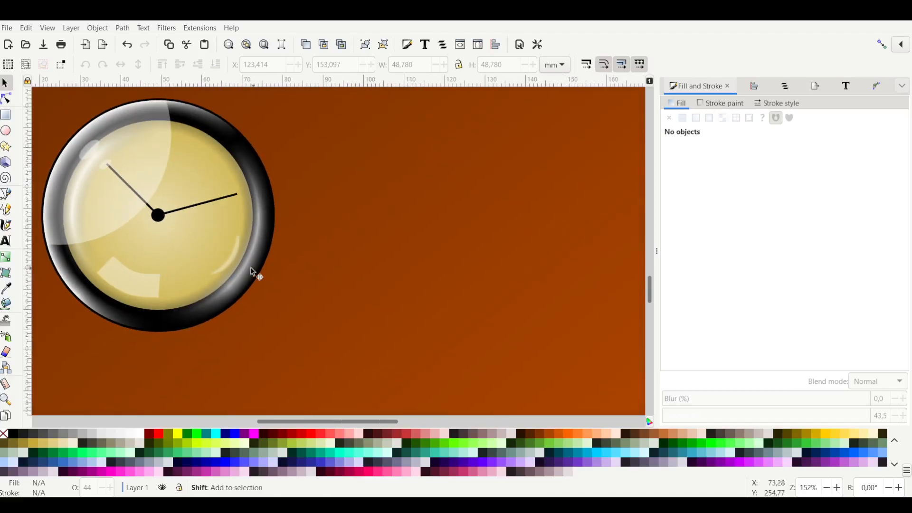
{"action": "scroll", "coordinate": [239, 276], "scroll_direction": "down", "scroll_amount": 1, "text": "ctrl"}
{"action": "scroll", "coordinate": [236, 284], "scroll_direction": "right", "scroll_amount": 6}
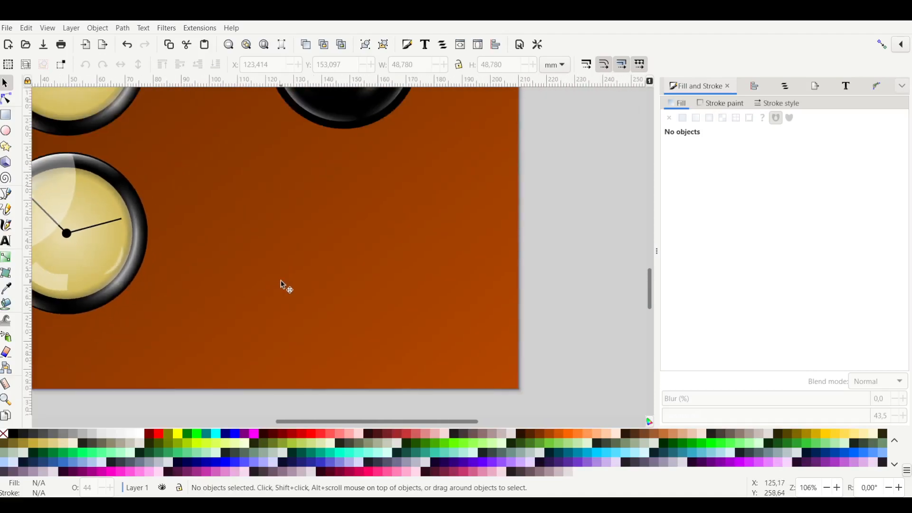
- Duplicate the third-row black base circle and mesh highlight circle together and move the copies down 63.5 mm to the fourth row
{"action": "scroll", "coordinate": [282, 285], "scroll_direction": "up", "scroll_amount": 8}
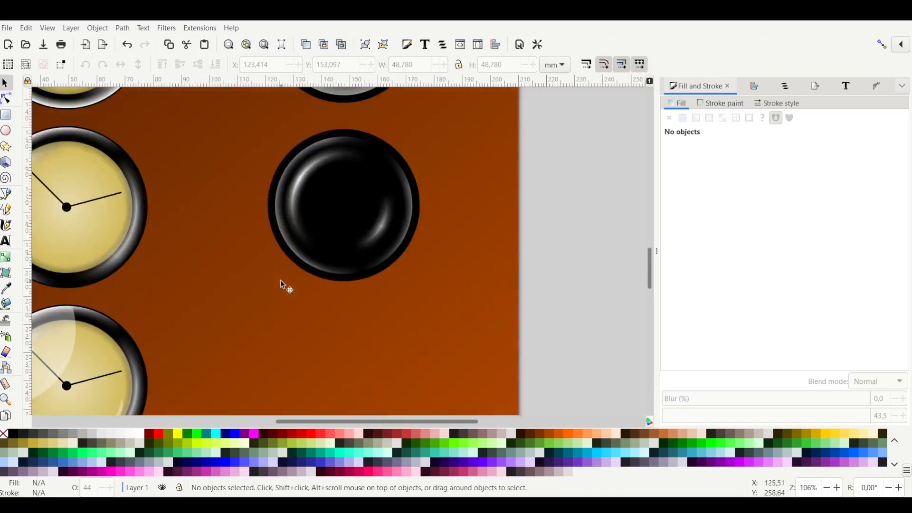
{"action": "left_click", "coordinate": [274, 219]}
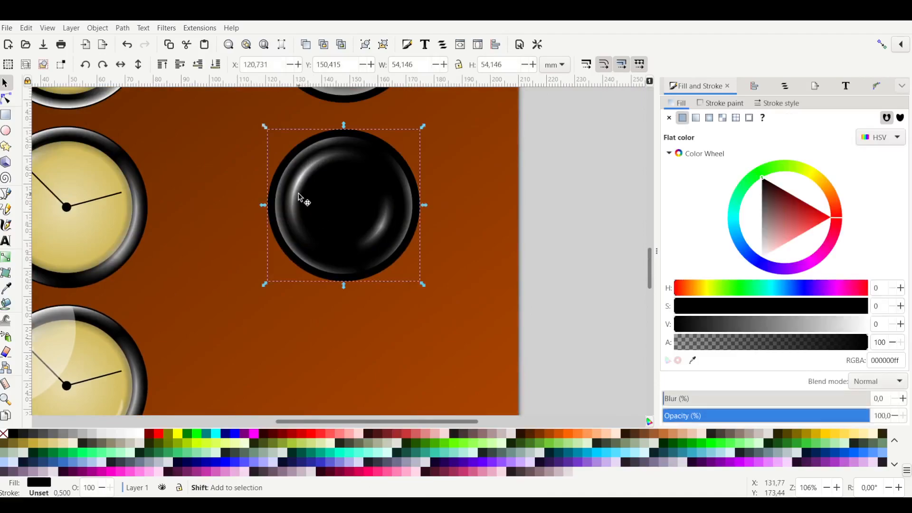
{"action": "left_click", "coordinate": [309, 225], "text": "shift"}
{"action": "key", "text": "ctrl+d"}
{"action": "key", "text": "shift+Down"}
{"action": "key", "text": "shift+Down"}
{"action": "key", "text": "shift+Down"}
{"action": "key", "text": "shift+Down"}
{"action": "key", "text": "shift+Down"}
{"action": "key", "text": "shift+Down"}
{"action": "key", "text": "shift+Down"}
{"action": "key", "text": "shift+Down"}
{"action": "key", "text": "shift+Down"}
{"action": "key", "text": "shift+Down"}
{"action": "key", "text": "shift+Down"}
{"action": "key", "text": "shift+Down"}
{"action": "key", "text": "shift+Down"}
{"action": "key", "text": "shift+Down"}
{"action": "key", "text": "shift+Up"}
{"action": "key", "text": "shift+Up"}
{"action": "scroll", "coordinate": [310, 225], "scroll_direction": "down", "scroll_amount": 3}
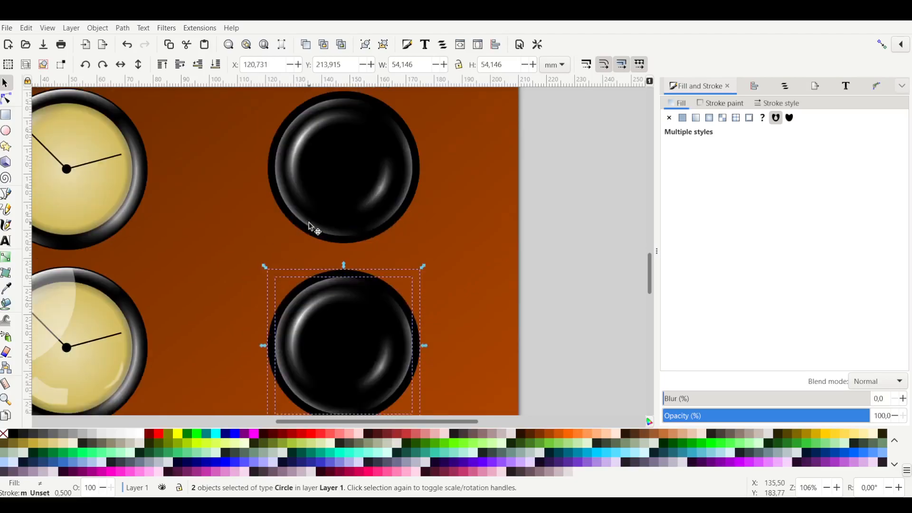
{"action": "left_click", "coordinate": [557, 245]}
{"action": "scroll", "coordinate": [333, 260], "scroll_direction": "left", "scroll_amount": 2}
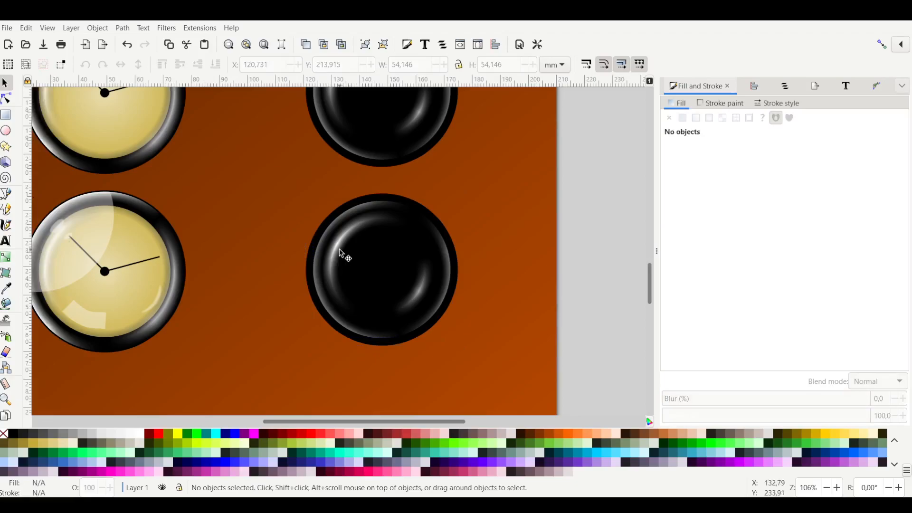
{"action": "left_click", "coordinate": [340, 252]}
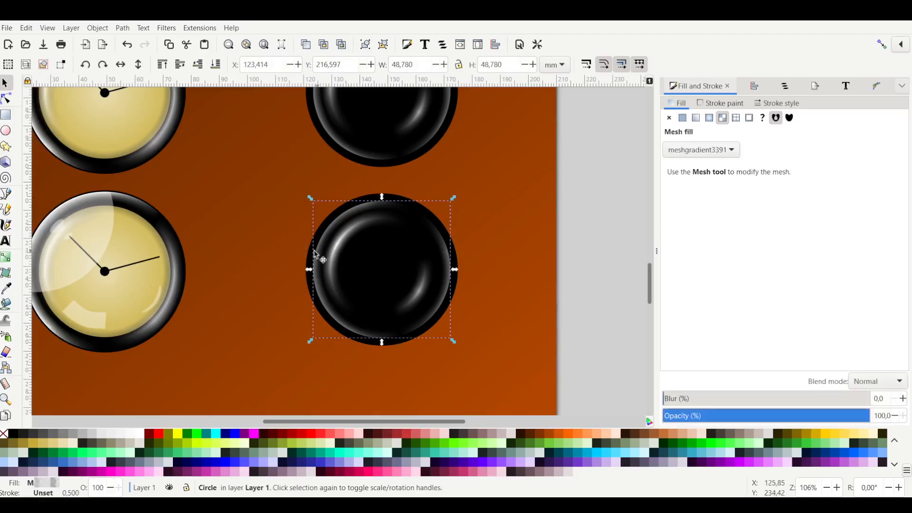
{"action": "scroll", "coordinate": [198, 258], "scroll_direction": "left", "scroll_amount": 2}
{"action": "scroll", "coordinate": [254, 257], "scroll_direction": "right", "scroll_amount": 4}
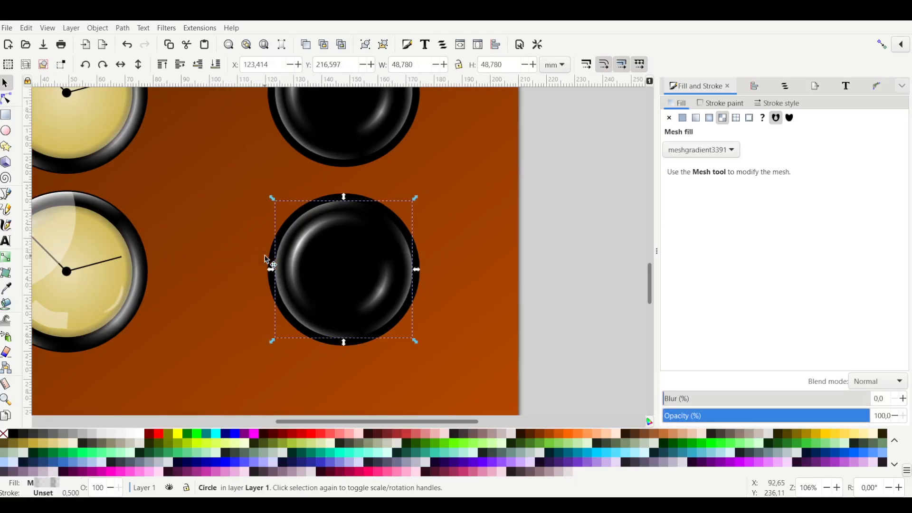
{"action": "left_click", "coordinate": [519, 249]}
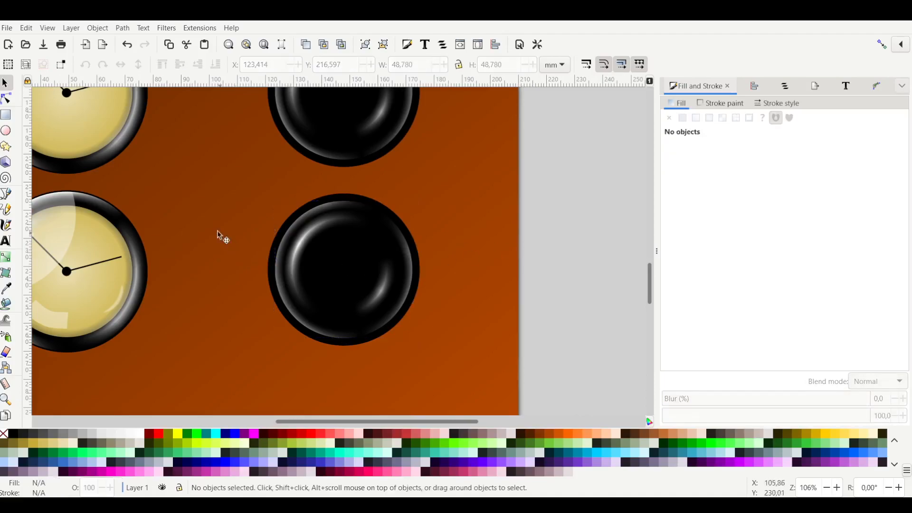
- Draw a narrow upright translucent white ellipse about 4.2 by 11 mm between the fourth-row clock and the copied circles
{"action": "left_click", "coordinate": [6, 133]}
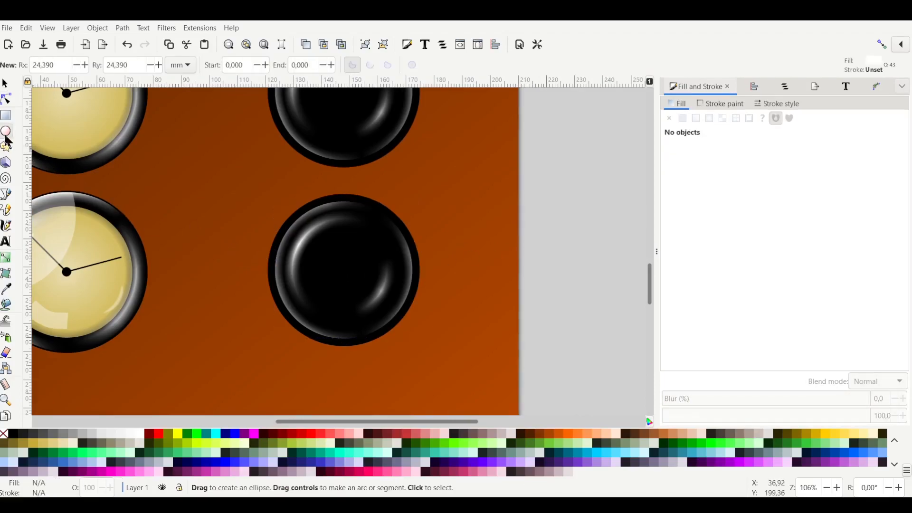
{"action": "left_click_drag", "start_coordinate": [239, 209], "coordinate": [249, 242]}
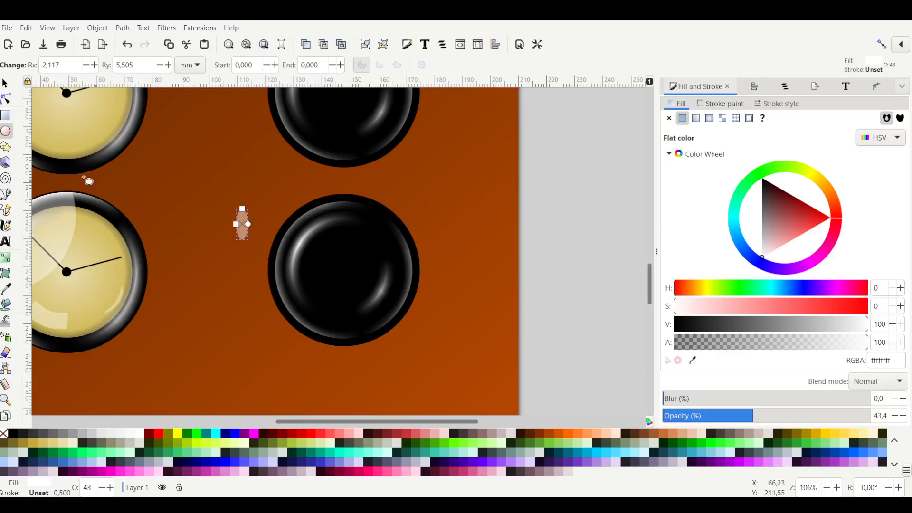
{"action": "left_click", "coordinate": [6, 88]}
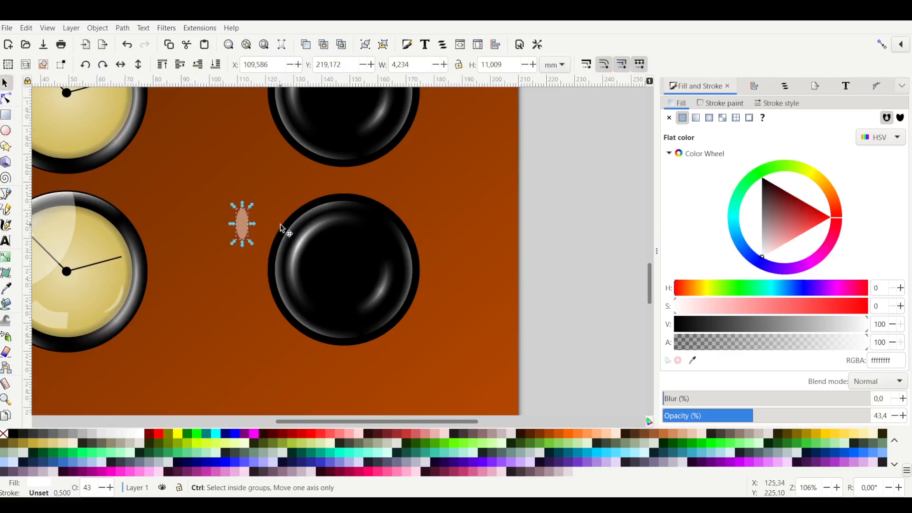
- Shrink and tilt the white ellipse, placing it just inside the upper-left highlight of the fourth-row circle
{"action": "scroll", "coordinate": [282, 227], "scroll_direction": "up", "scroll_amount": 2}
{"action": "left_click_drag", "start_coordinate": [215, 227], "coordinate": [321, 260]}
{"action": "left_click", "coordinate": [343, 261]}
{"action": "left_click", "coordinate": [332, 285]}
{"action": "left_click", "coordinate": [346, 255]}
{"action": "left_click", "coordinate": [364, 295]}
{"action": "scroll", "coordinate": [183, 304], "scroll_direction": "down", "scroll_amount": 1}
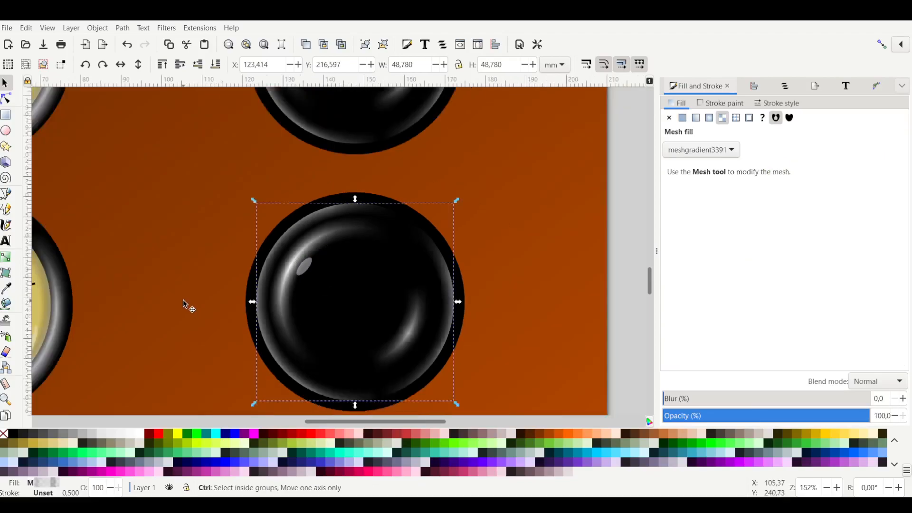
{"action": "scroll", "coordinate": [183, 300], "scroll_direction": "down", "scroll_amount": 2}
{"action": "left_click", "coordinate": [525, 256]}
{"action": "scroll", "coordinate": [372, 261], "scroll_direction": "up", "scroll_amount": 3}
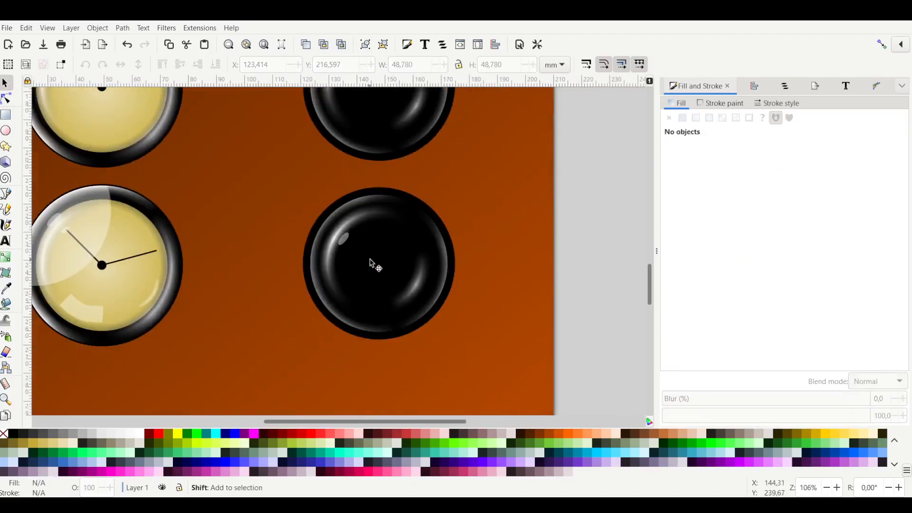
- Blur the small tilted white ellipse on the fourth-row circle to 41.8%
{"action": "left_click", "coordinate": [339, 233]}
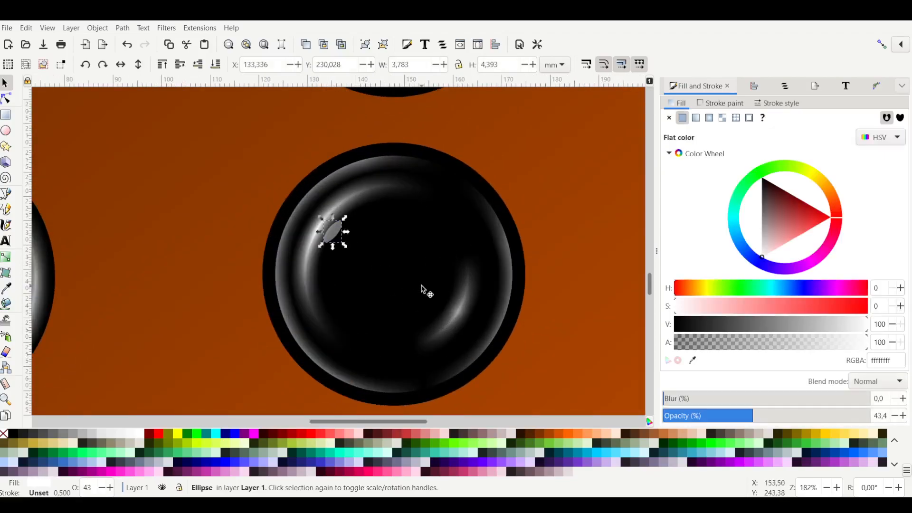
{"action": "left_click", "coordinate": [682, 398]}
{"action": "left_click_drag", "start_coordinate": [682, 398], "coordinate": [750, 398]}
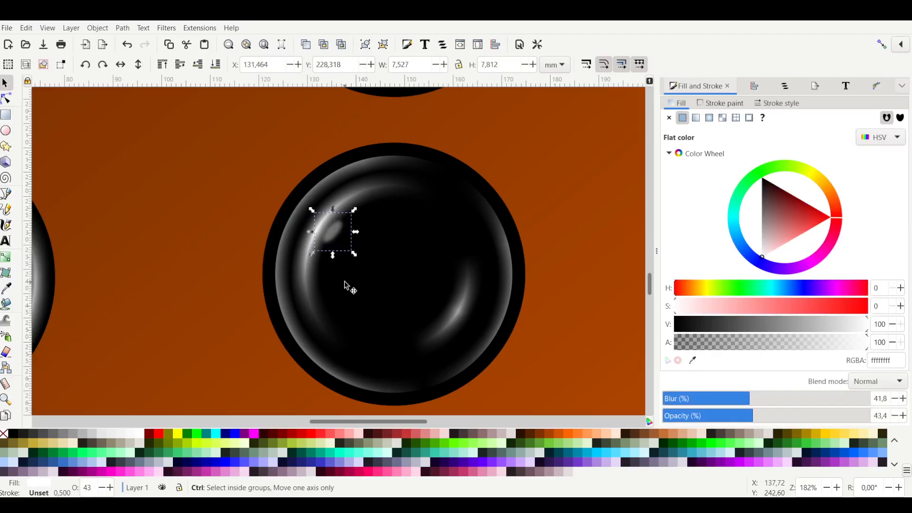
{"action": "scroll", "coordinate": [346, 285], "scroll_direction": "down", "scroll_amount": 3}
{"action": "scroll", "coordinate": [537, 274], "scroll_direction": "right", "scroll_amount": 2}
{"action": "left_click", "coordinate": [537, 274]}
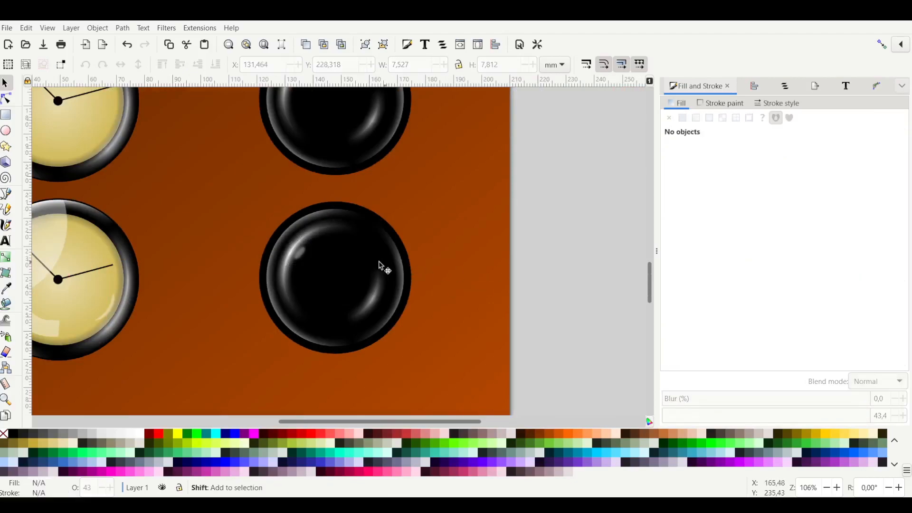
- Draw a diagonal ellipse-shaped Pen stroke about 13.4 by 15.9 mm beside the lower-right highlight of the fourth-row circle
{"action": "scroll", "coordinate": [360, 267], "scroll_direction": "left", "scroll_amount": 2}
{"action": "scroll", "coordinate": [346, 268], "scroll_direction": "up", "scroll_amount": 2}
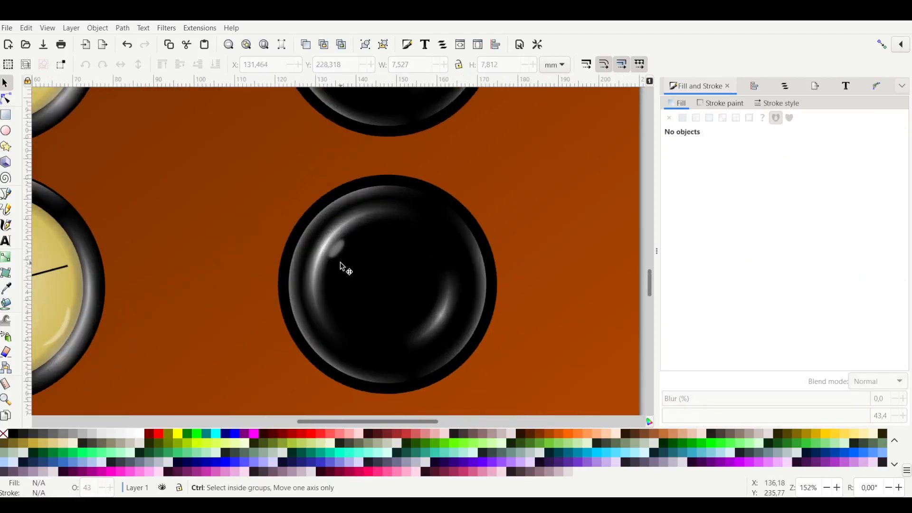
{"action": "scroll", "coordinate": [346, 269], "scroll_direction": "down", "scroll_amount": 3}
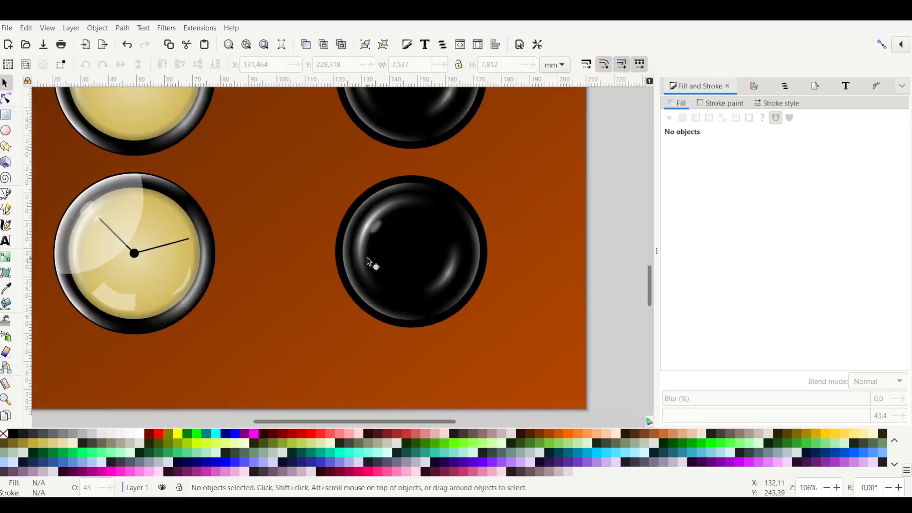
{"action": "scroll", "coordinate": [347, 265], "scroll_direction": "right", "scroll_amount": 2}
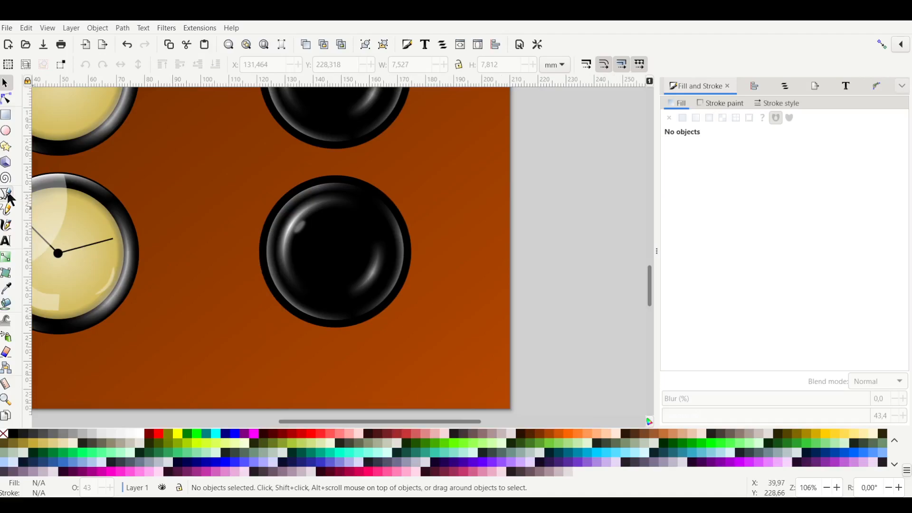
{"action": "left_click", "coordinate": [9, 195]}
{"action": "scroll", "coordinate": [368, 290], "scroll_direction": "up", "scroll_amount": 2}
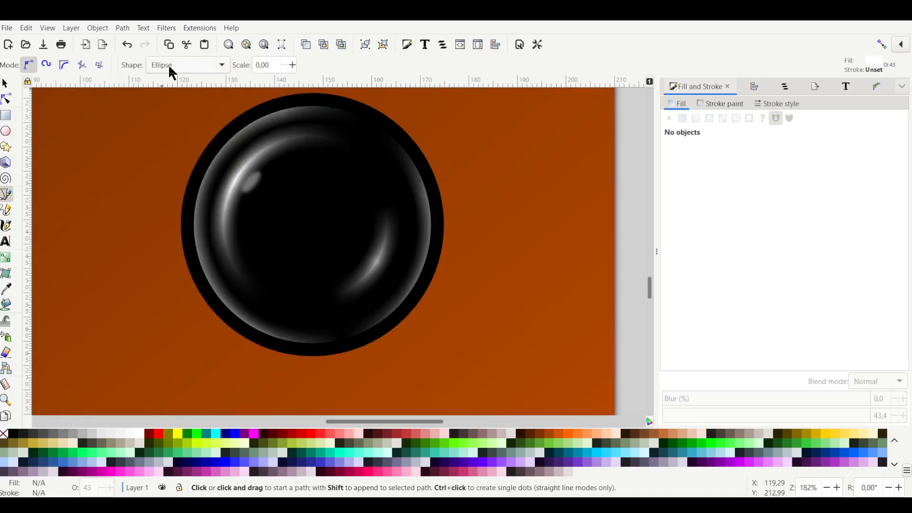
{"action": "left_click", "coordinate": [373, 222]}
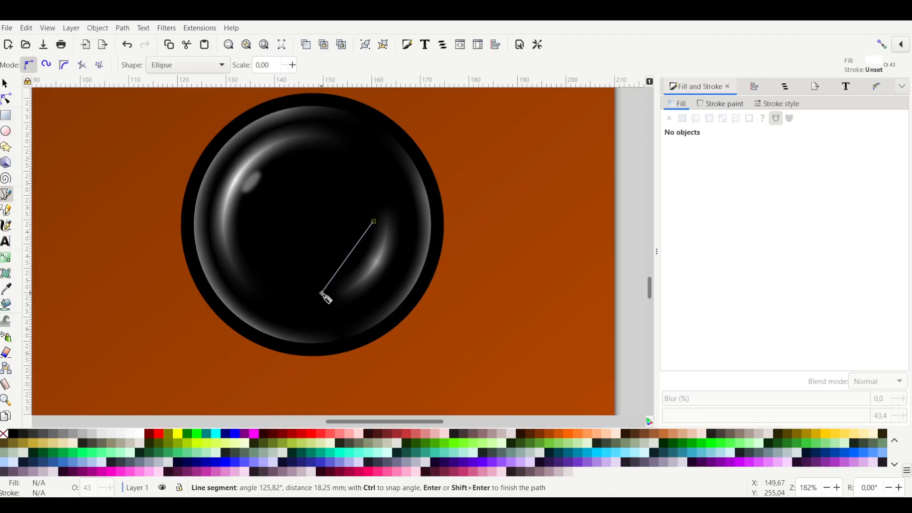
{"action": "double_click", "coordinate": [321, 293]}
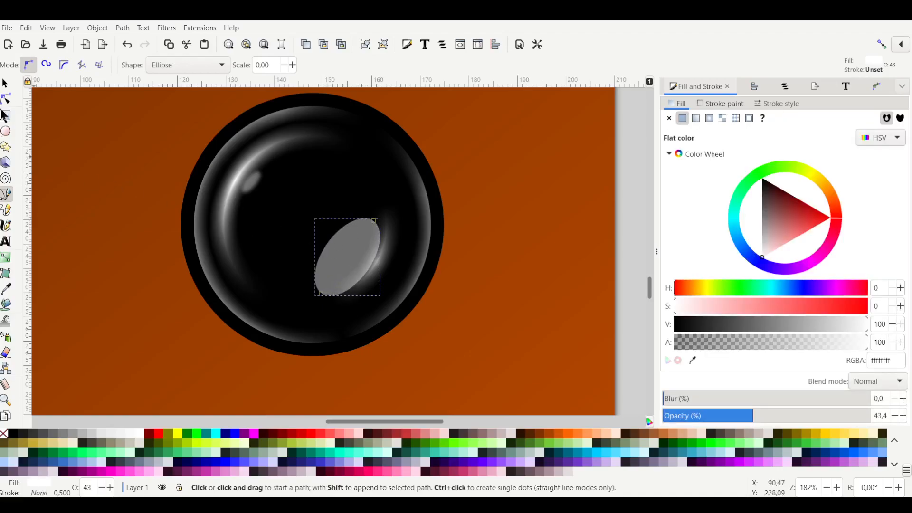
{"action": "left_click", "coordinate": [5, 83]}
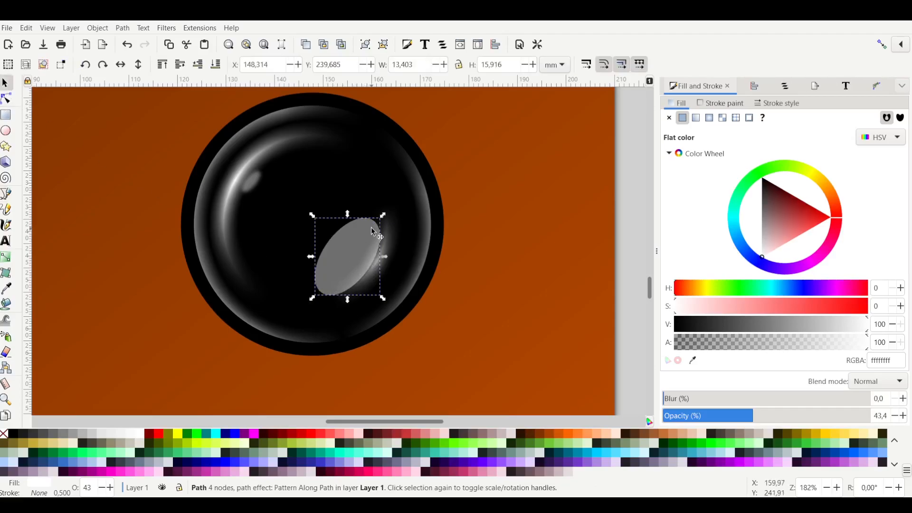
- Set the stroke's Pattern Along Path effect to Single, stretched copies with a width of 0.2
{"action": "left_click", "coordinate": [850, 88]}
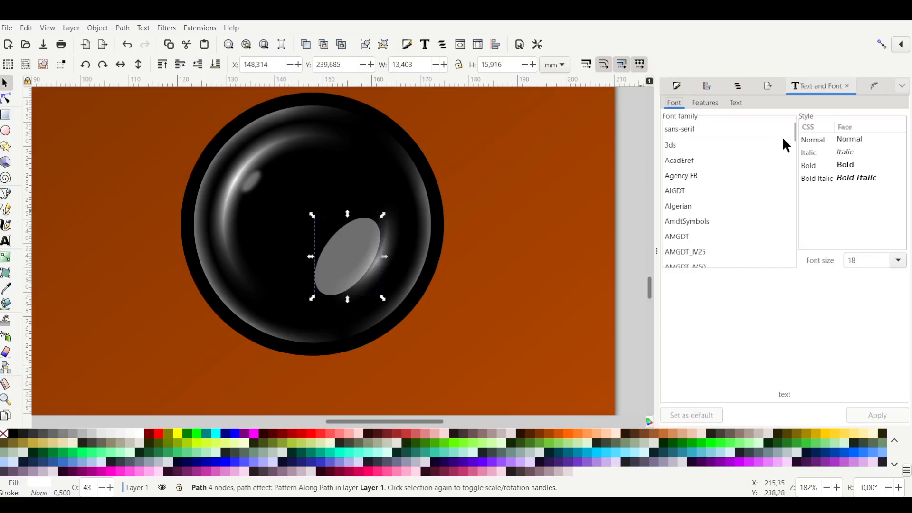
{"action": "left_click", "coordinate": [874, 88]}
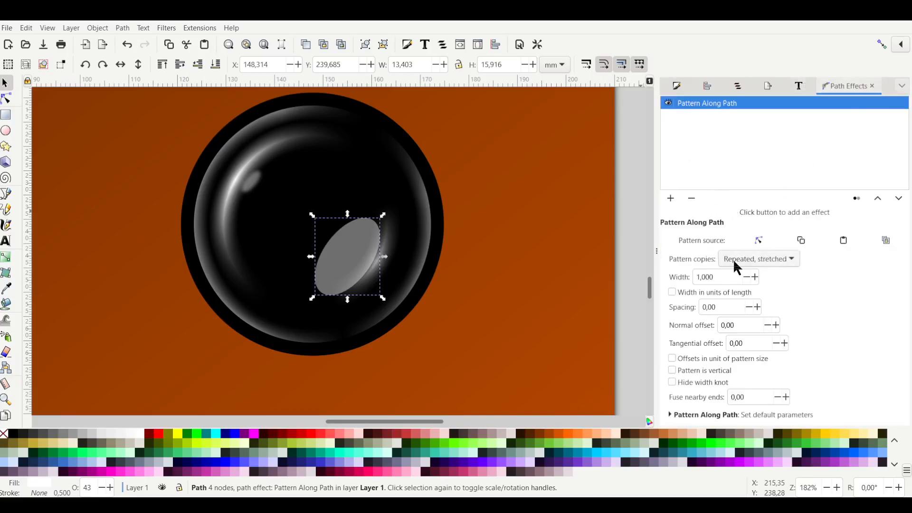
{"action": "left_click", "coordinate": [742, 294]}
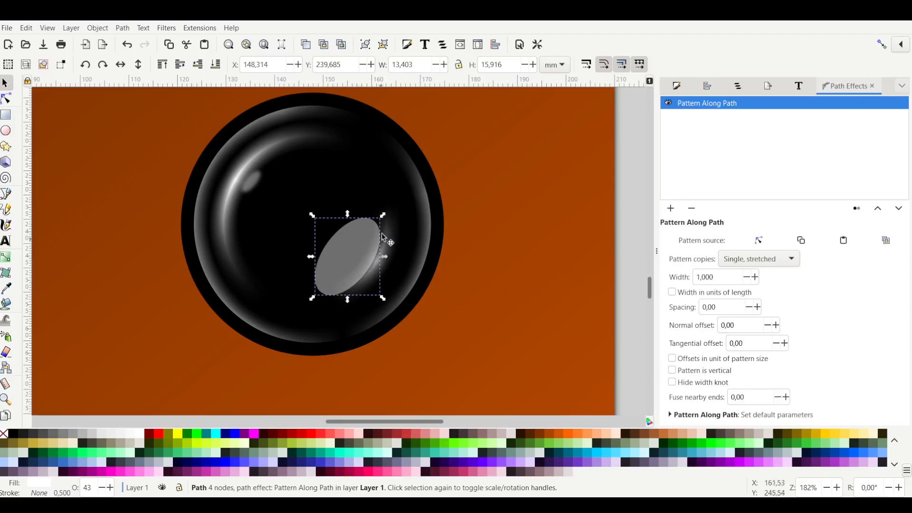
{"action": "left_click", "coordinate": [708, 276]}
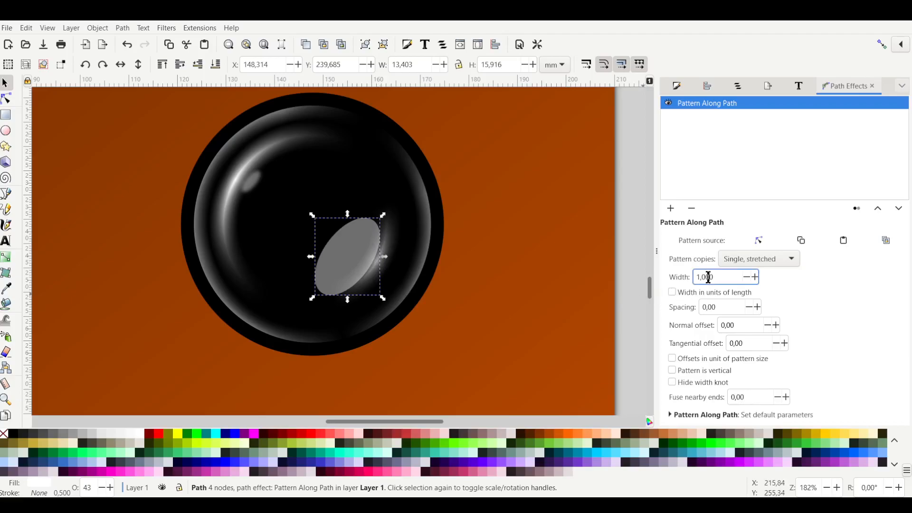
{"action": "type", "text": "0"}
{"action": "key", "text": "Return"}
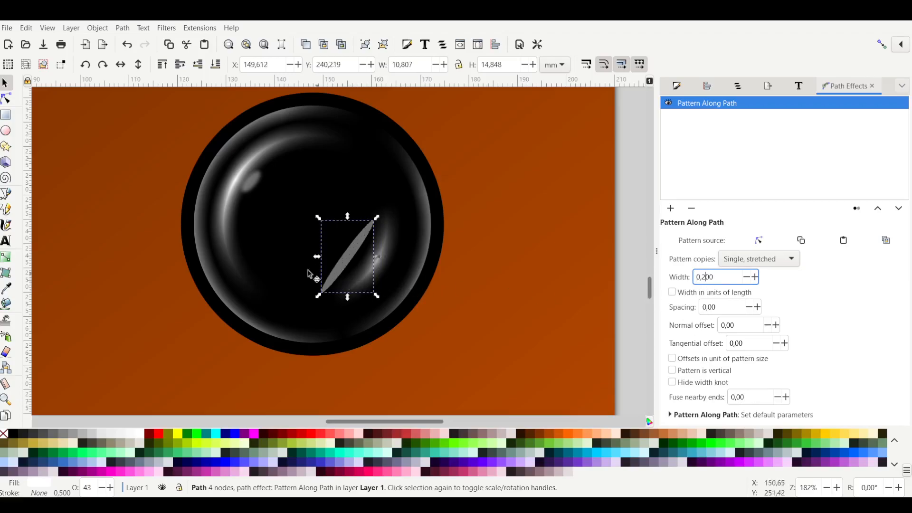
- Bend the thin white stroke into an arc and place it along the circle's upper-right inner edge
{"action": "left_click", "coordinate": [7, 102]}
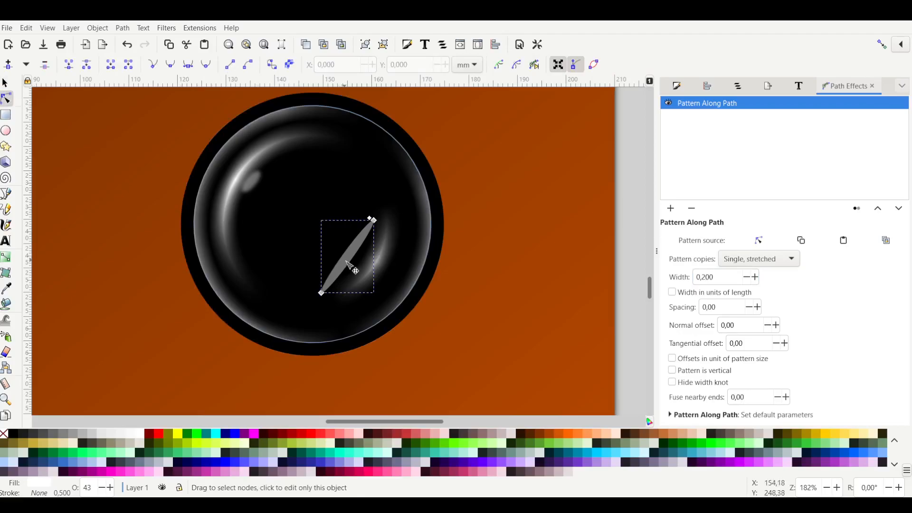
{"action": "left_click_drag", "start_coordinate": [350, 259], "coordinate": [383, 218]}
{"action": "left_click", "coordinate": [5, 83]}
{"action": "left_click", "coordinate": [352, 202]}
{"action": "left_click_drag", "start_coordinate": [382, 188], "coordinate": [401, 185]}
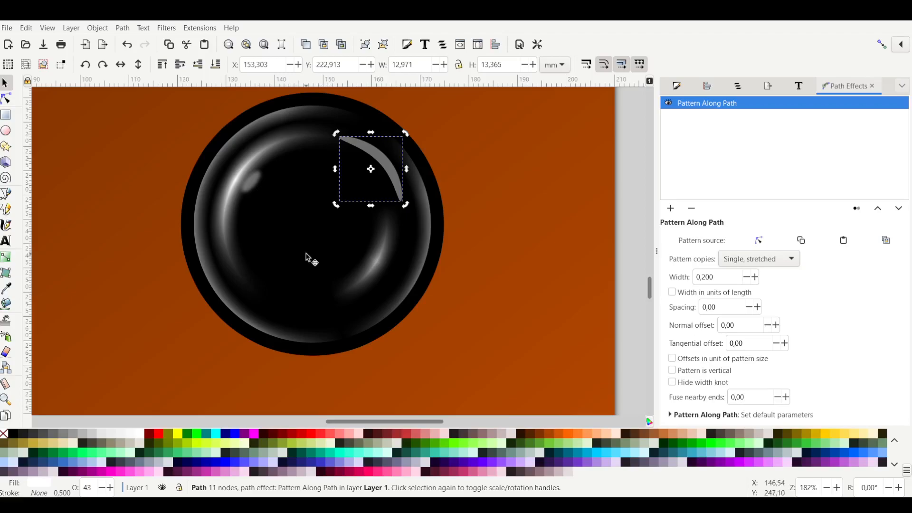
- Blur the curved upper-right highlight to 28.3%
{"action": "scroll", "coordinate": [308, 260], "scroll_direction": "right", "scroll_amount": 2}
{"action": "scroll", "coordinate": [308, 262], "scroll_direction": "up", "scroll_amount": 2}
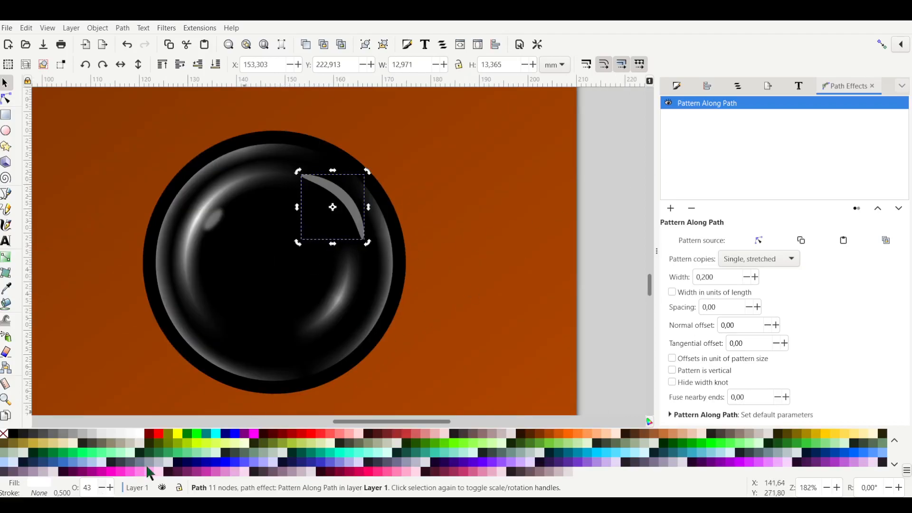
{"action": "left_click", "coordinate": [678, 87]}
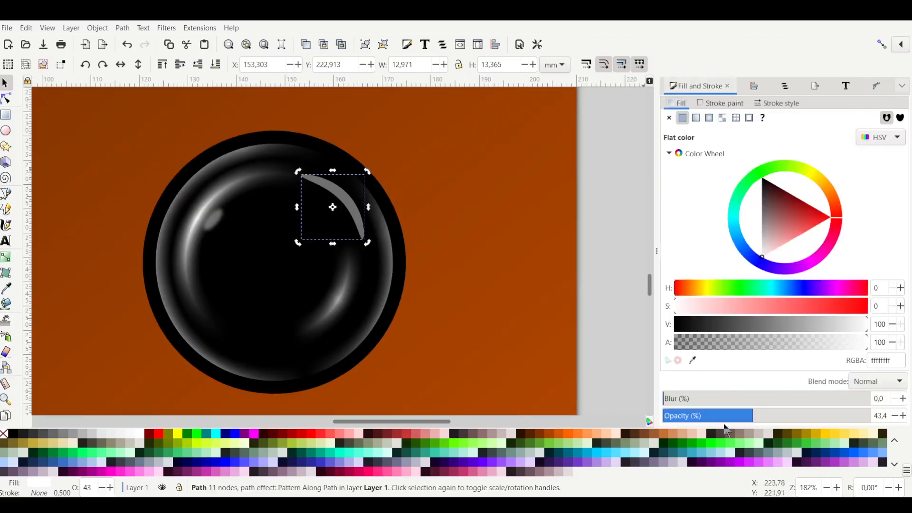
{"action": "left_click_drag", "start_coordinate": [687, 399], "coordinate": [721, 398]}
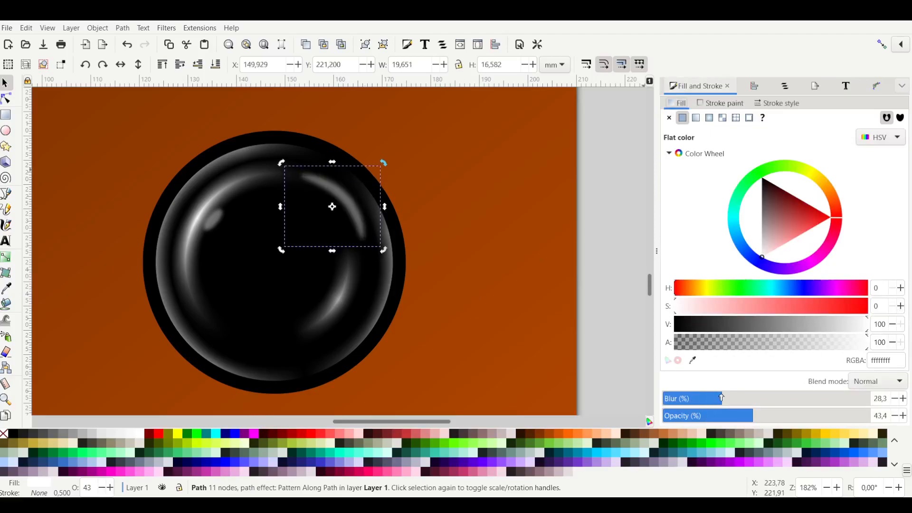
{"action": "scroll", "coordinate": [470, 293], "scroll_direction": "down", "scroll_amount": 1}
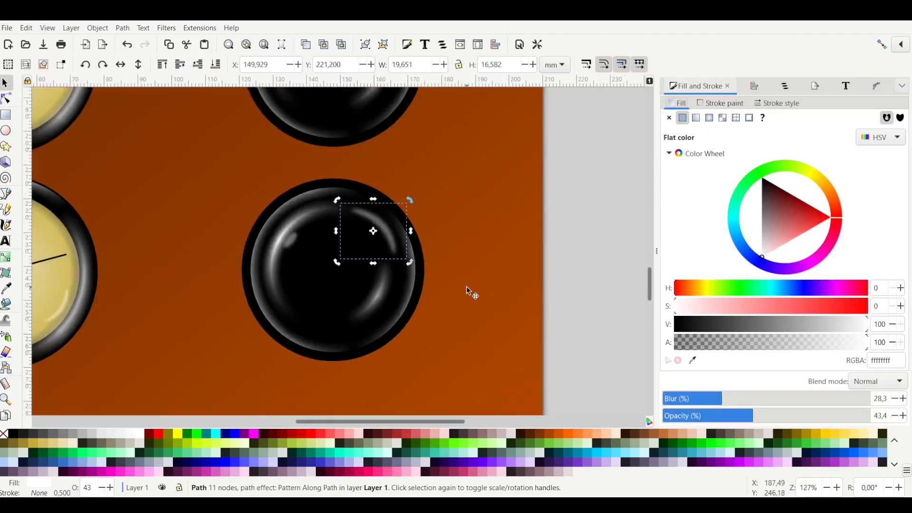
{"action": "left_click", "coordinate": [597, 261]}
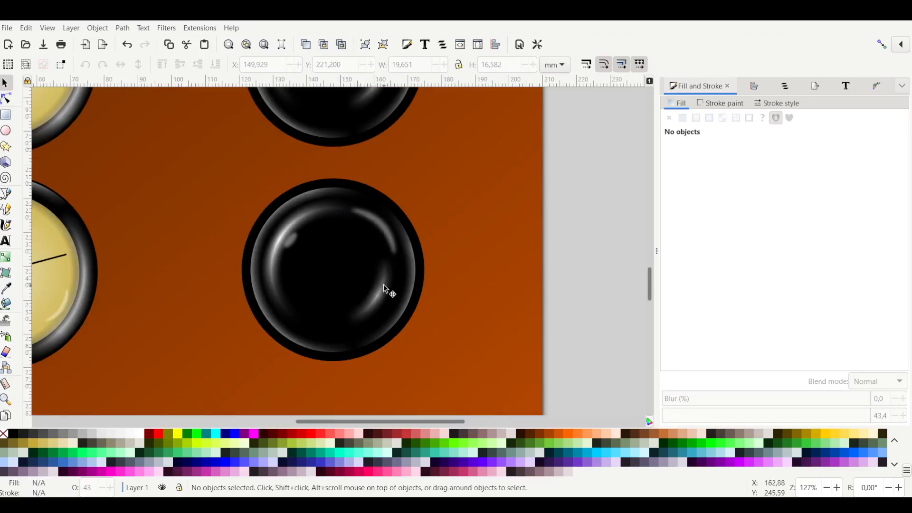
- Draw a large translucent white circle with a radius of about 43.2 mm, overlapping the lower-right part of the fourth-row black circle
{"action": "scroll", "coordinate": [383, 300], "scroll_direction": "left", "scroll_amount": 5}
{"action": "scroll", "coordinate": [309, 283], "scroll_direction": "down", "scroll_amount": 1}
{"action": "scroll", "coordinate": [309, 283], "scroll_direction": "right", "scroll_amount": 2}
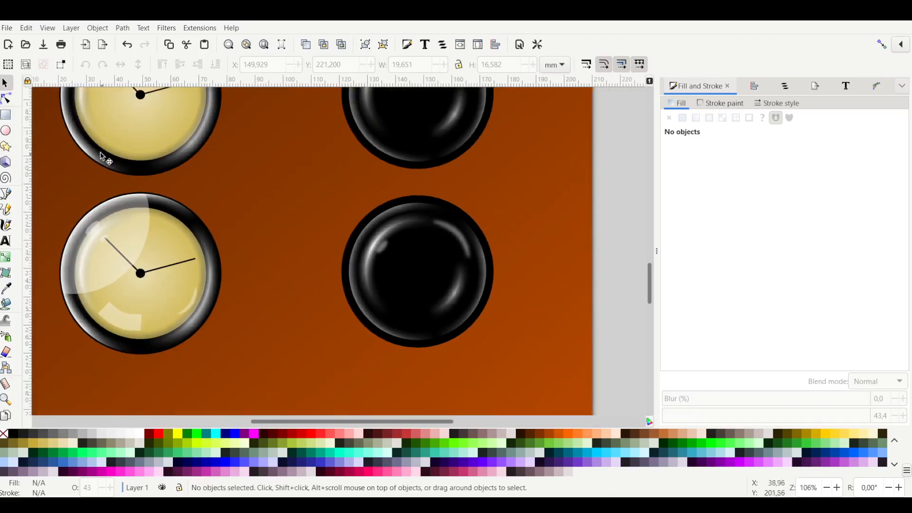
{"action": "left_click", "coordinate": [5, 131]}
{"action": "left_click_drag", "start_coordinate": [480, 377], "coordinate": [357, 255]}
{"action": "scroll", "coordinate": [290, 260], "scroll_direction": "right", "scroll_amount": 3}
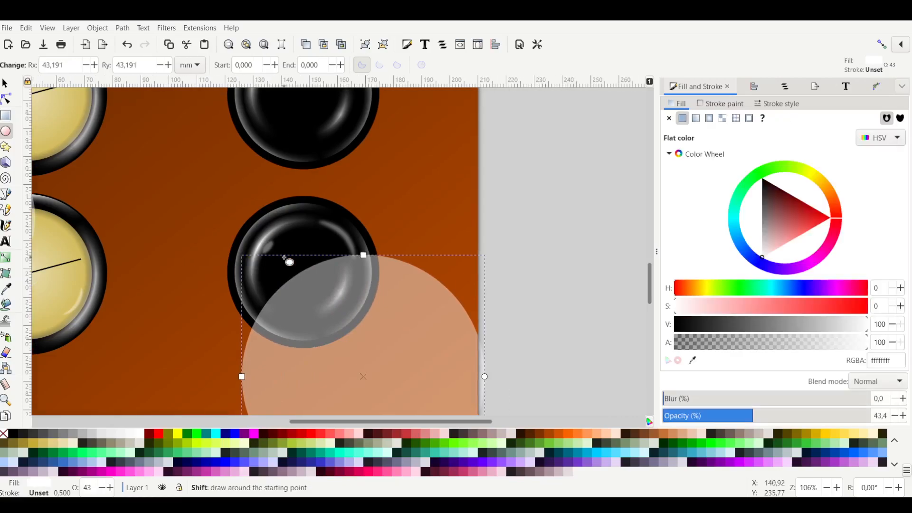
- Set the large white circle's opacity to 20% and move it to overlap the upper-left part of the black circle
{"action": "scroll", "coordinate": [285, 265], "scroll_direction": "down", "scroll_amount": 1}
{"action": "double_click", "coordinate": [87, 487]}
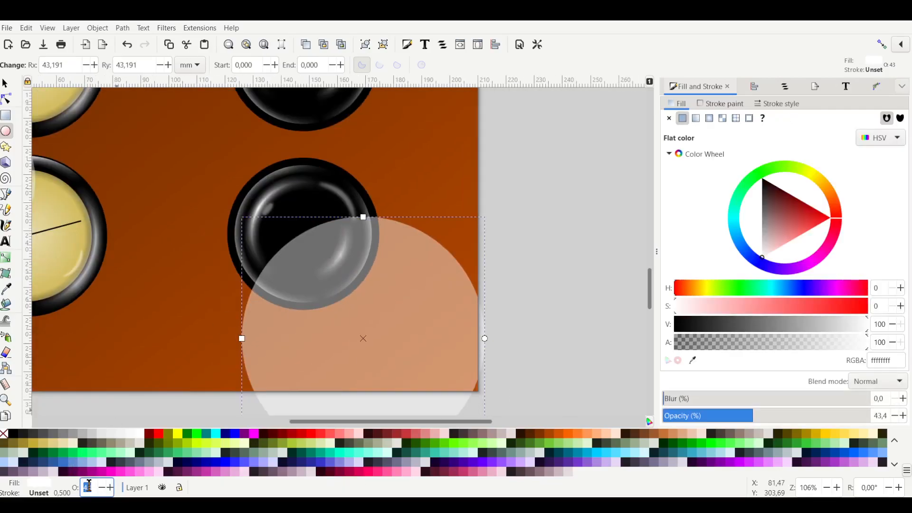
{"action": "type", "text": "20"}
{"action": "key", "text": "Return"}
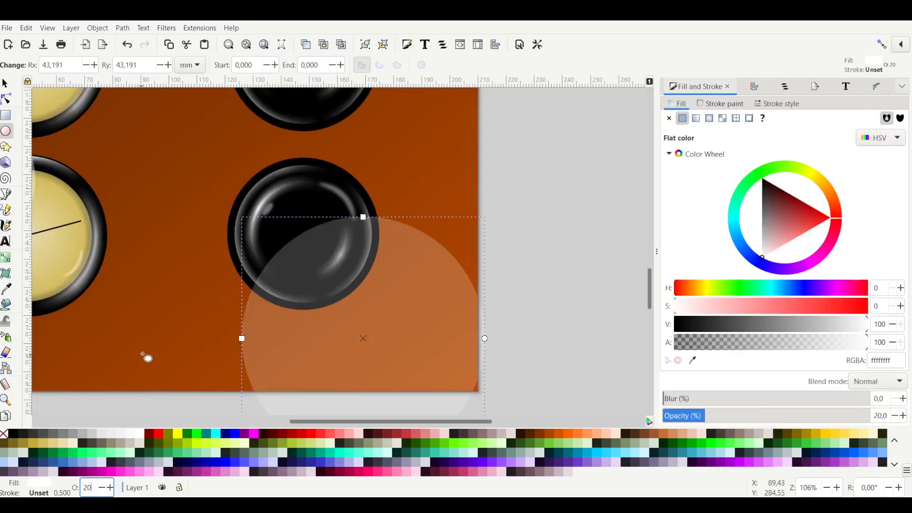
{"action": "left_click", "coordinate": [8, 86]}
{"action": "left_click_drag", "start_coordinate": [340, 354], "coordinate": [165, 181]}
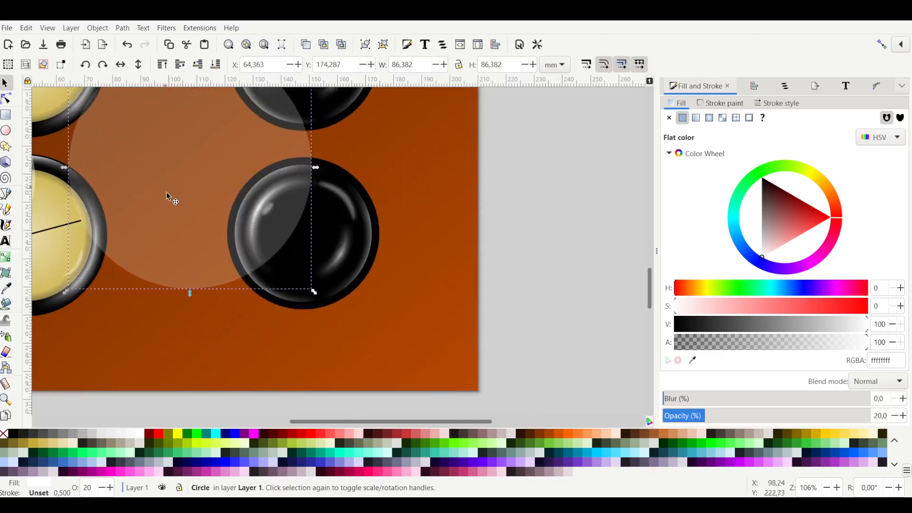
- Duplicate the fourth-row mesh highlight circle in place and fill the copy with magenta ff00ff
{"action": "scroll", "coordinate": [301, 271], "scroll_direction": "up", "scroll_amount": 3}
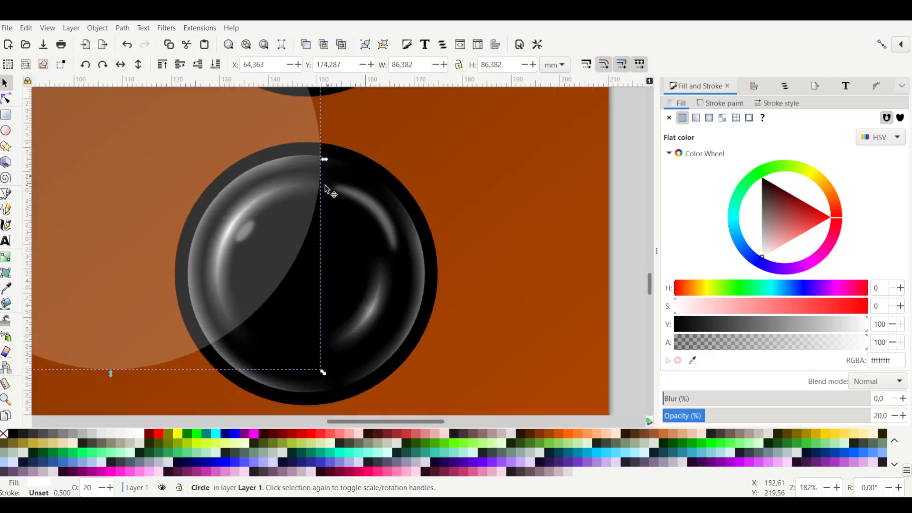
{"action": "scroll", "coordinate": [362, 309], "scroll_direction": "down", "scroll_amount": 3}
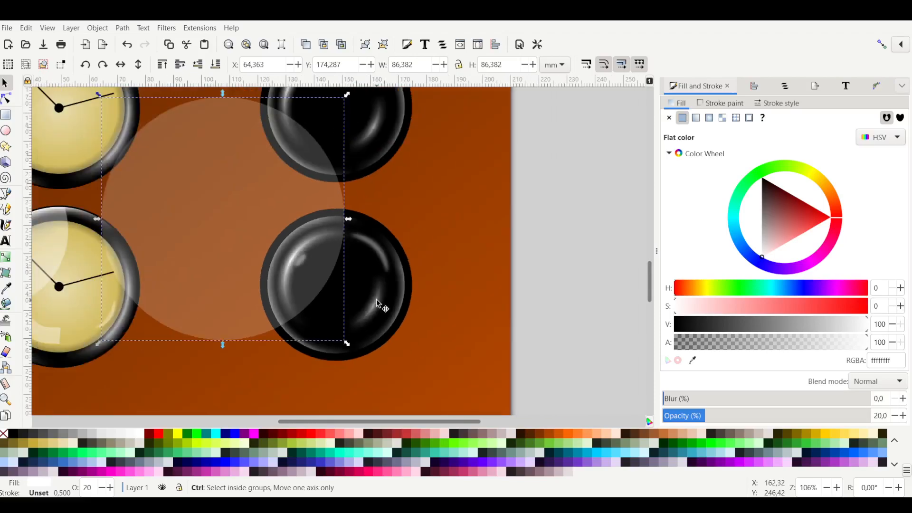
{"action": "scroll", "coordinate": [362, 309], "scroll_direction": "up", "scroll_amount": 1}
{"action": "left_click", "coordinate": [323, 326]}
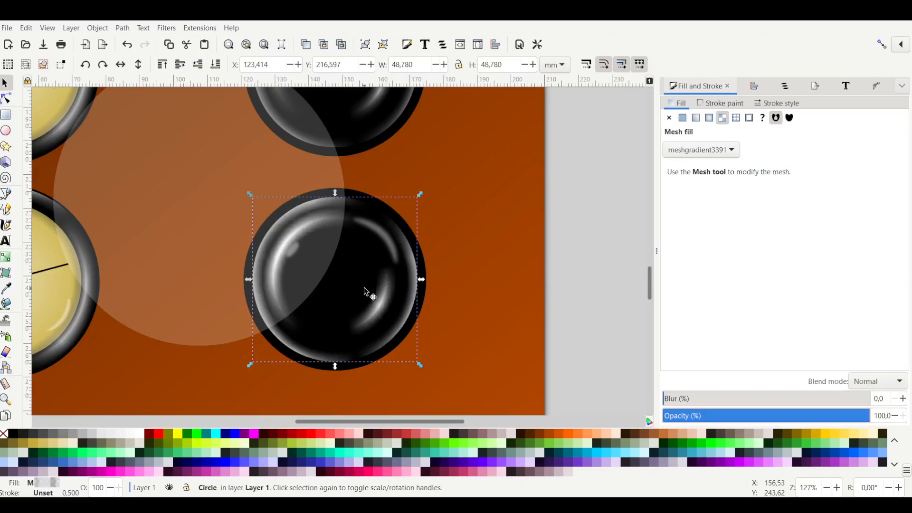
{"action": "left_click", "coordinate": [255, 434]}
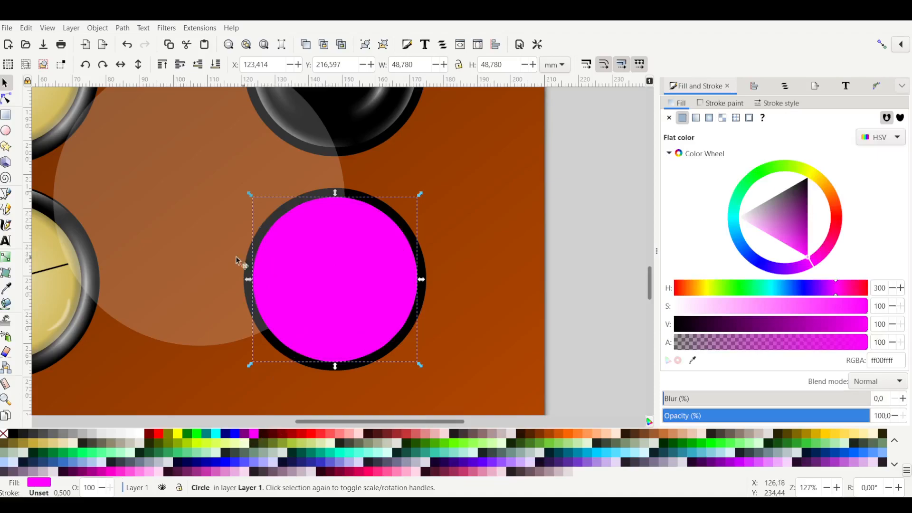
- Intersect the magenta circle with the large translucent white circle and select the resulting glass reflection shape
{"action": "left_click", "coordinate": [213, 205], "text": "shift"}
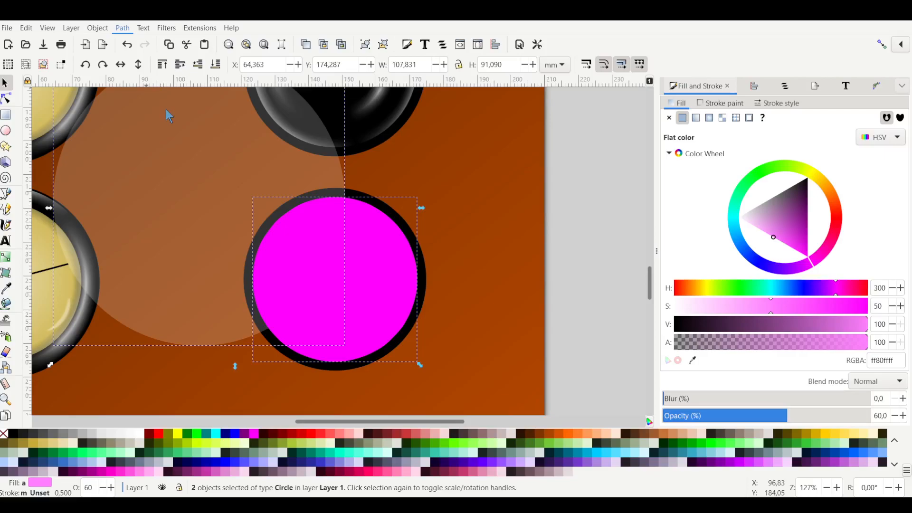
{"action": "key", "text": "ctrl+asterisk"}
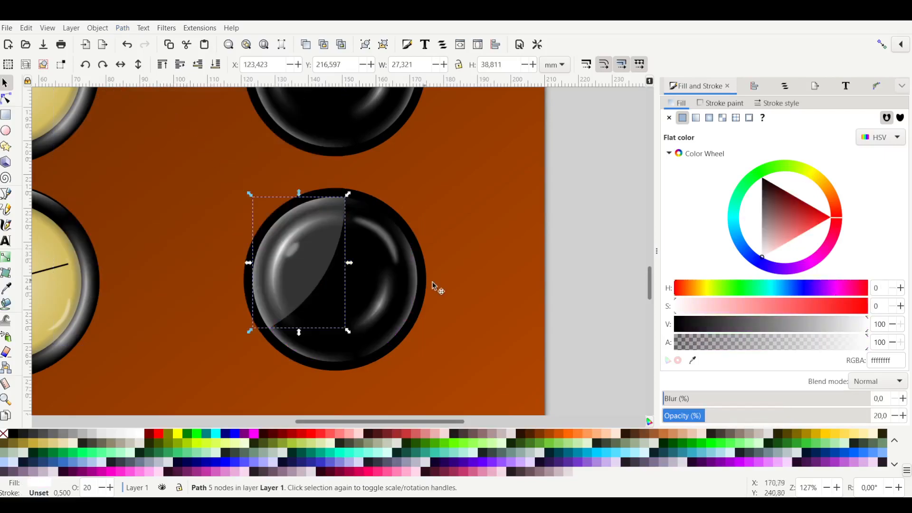
{"action": "key", "text": "Escape"}
{"action": "scroll", "coordinate": [296, 285], "scroll_direction": "up", "scroll_amount": 1}
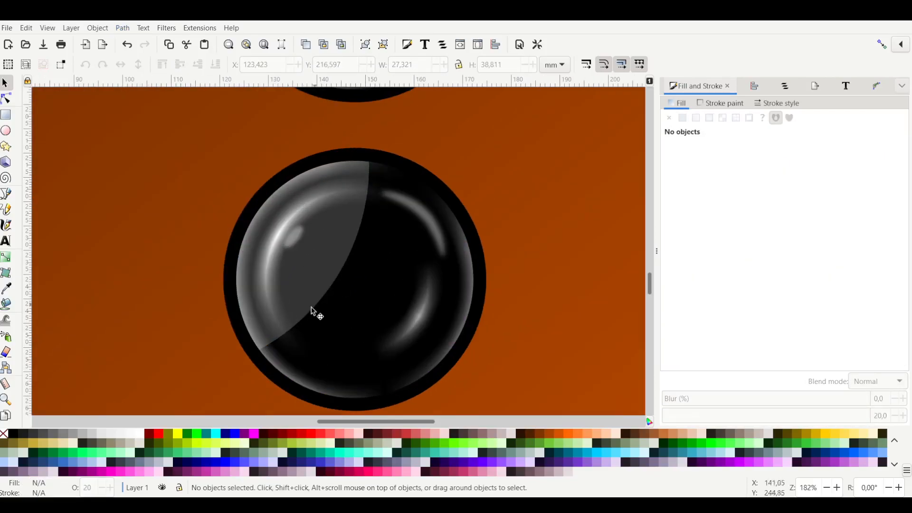
{"action": "left_click", "coordinate": [354, 296]}
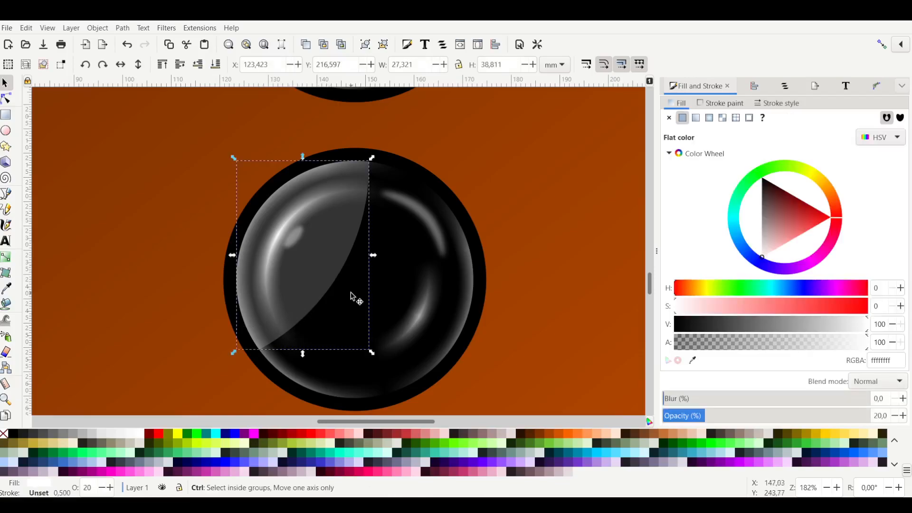
- Give the glass reflection shape a linear gradient from white to transparent ffffff00, running diagonally from its upper-left edge to just past its lower-right edge
{"action": "scroll", "coordinate": [354, 297], "scroll_direction": "down", "scroll_amount": 1}
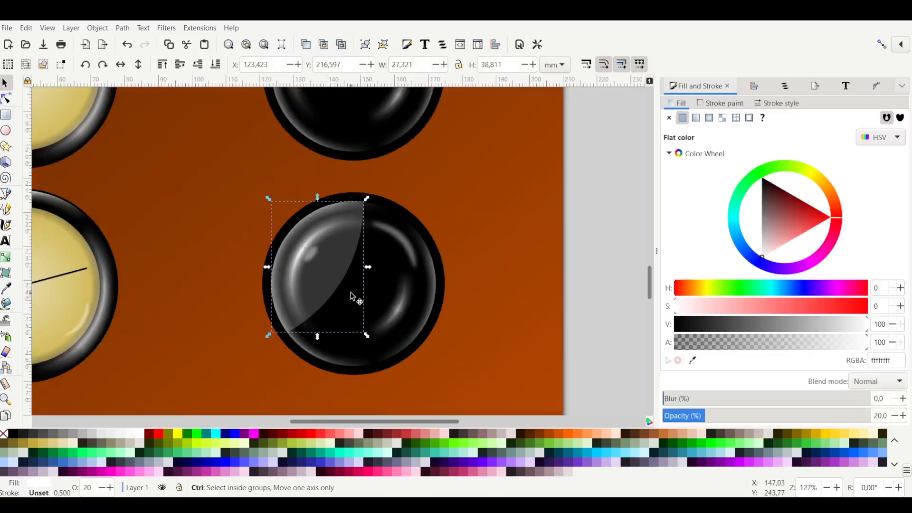
{"action": "left_click", "coordinate": [695, 118]}
{"action": "scroll", "coordinate": [376, 300], "scroll_direction": "up", "scroll_amount": 2}
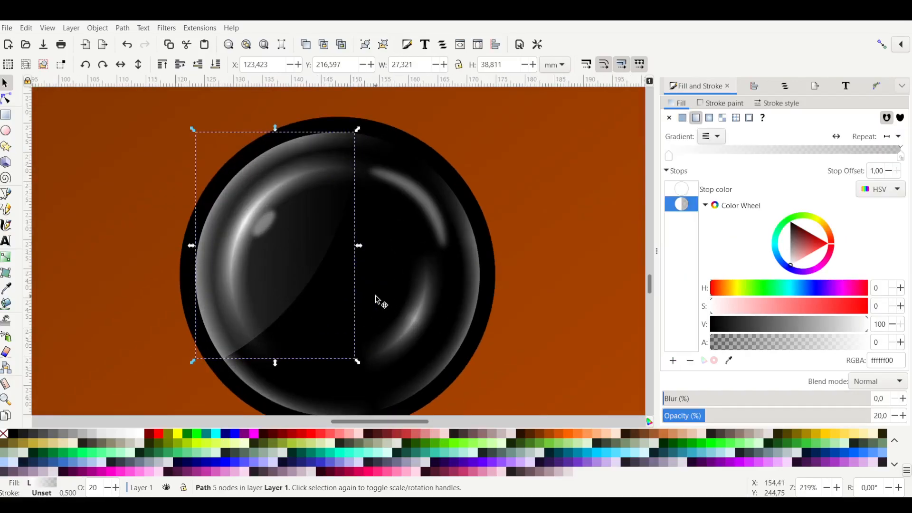
{"action": "key", "text": "g"}
{"action": "left_click_drag", "start_coordinate": [196, 245], "coordinate": [206, 215]}
{"action": "left_click", "coordinate": [355, 246]}
{"action": "left_click_drag", "start_coordinate": [355, 245], "coordinate": [370, 302]}
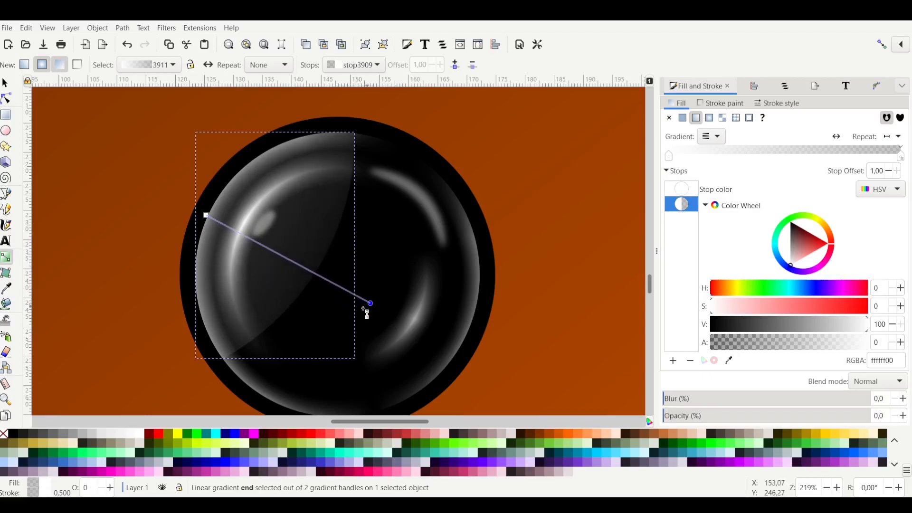
{"action": "scroll", "coordinate": [425, 306], "scroll_direction": "down", "scroll_amount": 2}
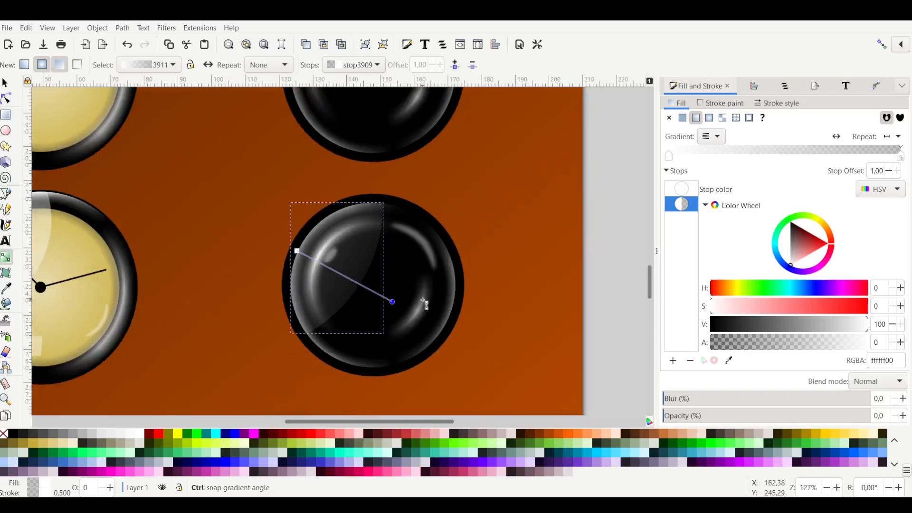
{"action": "left_click", "coordinate": [524, 327]}
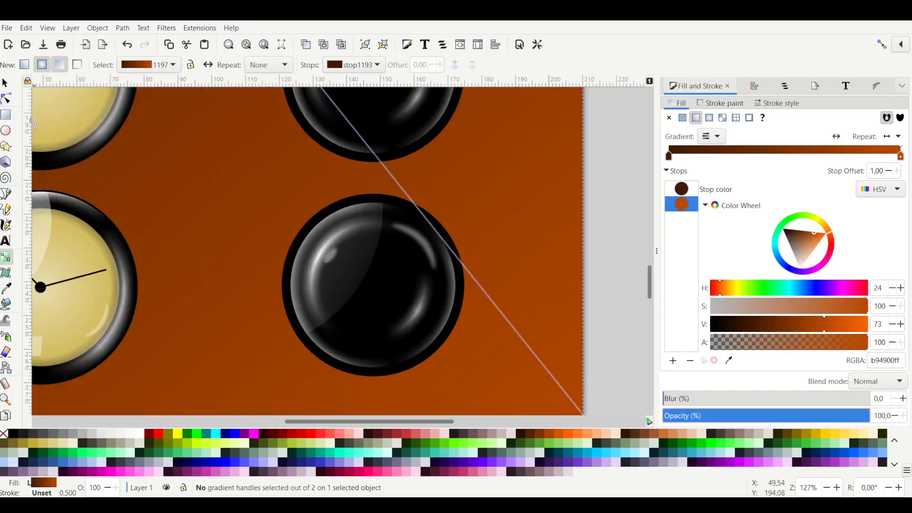
{"action": "left_click", "coordinate": [3, 86]}
{"action": "scroll", "coordinate": [241, 314], "scroll_direction": "left", "scroll_amount": 4}
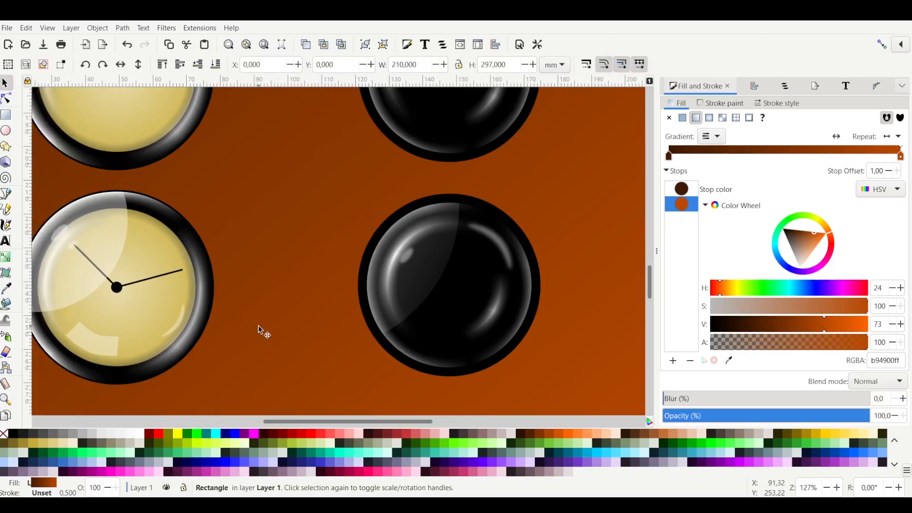
{"action": "scroll", "coordinate": [260, 331], "scroll_direction": "right", "scroll_amount": 6}
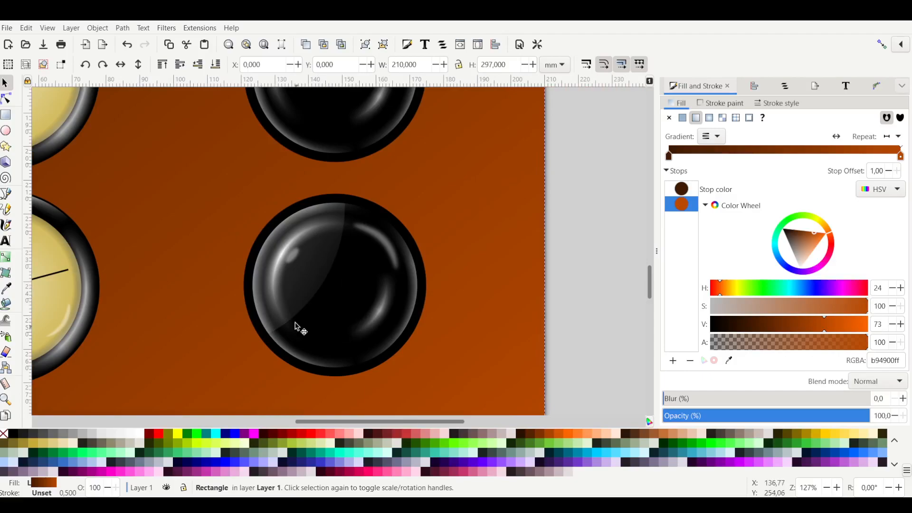
{"action": "scroll", "coordinate": [296, 329], "scroll_direction": "down", "scroll_amount": 1, "text": "ctrl"}
{"action": "scroll", "coordinate": [300, 319], "scroll_direction": "up", "scroll_amount": 2, "text": "ctrl"}
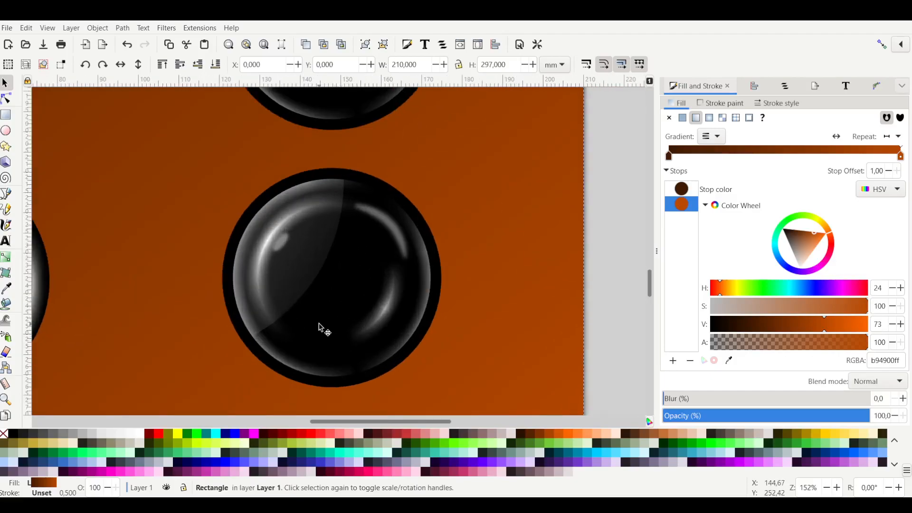
{"action": "scroll", "coordinate": [324, 330], "scroll_direction": "down", "scroll_amount": 4}
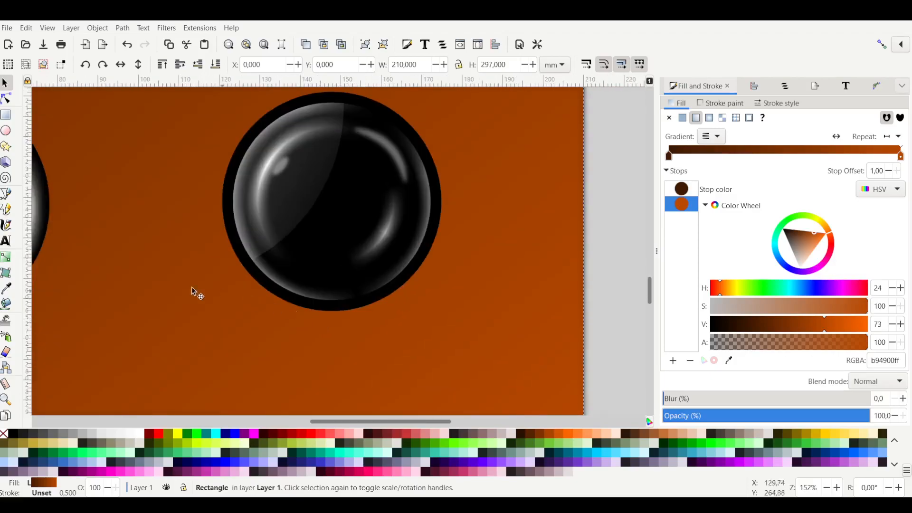
- Draw a rectangle about 15.1 × 4.5 mm below the fourth-row black circle and make it white at 40% opacity
{"action": "left_click", "coordinate": [6, 116]}
{"action": "scroll", "coordinate": [277, 333], "scroll_direction": "down", "scroll_amount": 2}
{"action": "scroll", "coordinate": [256, 323], "scroll_direction": "left", "scroll_amount": 8}
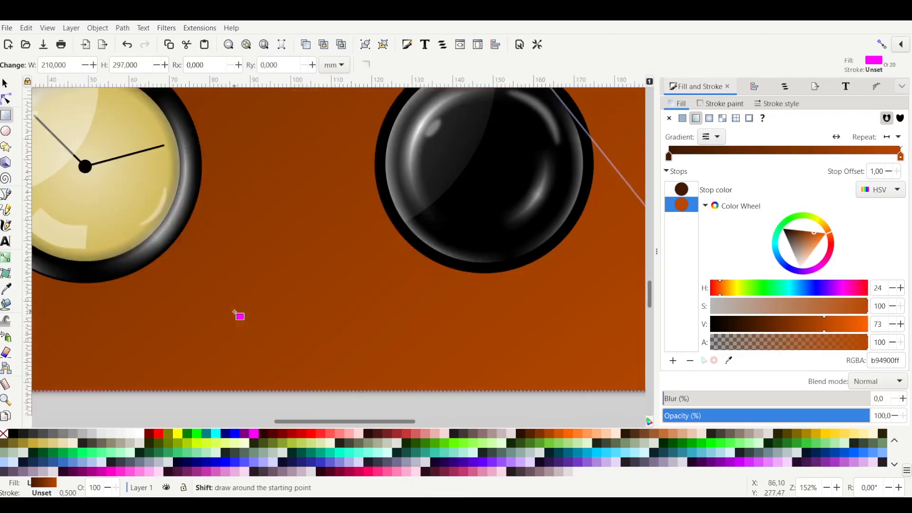
{"action": "scroll", "coordinate": [313, 316], "scroll_direction": "right", "scroll_amount": 4}
{"action": "left_click_drag", "start_coordinate": [310, 309], "coordinate": [371, 326]}
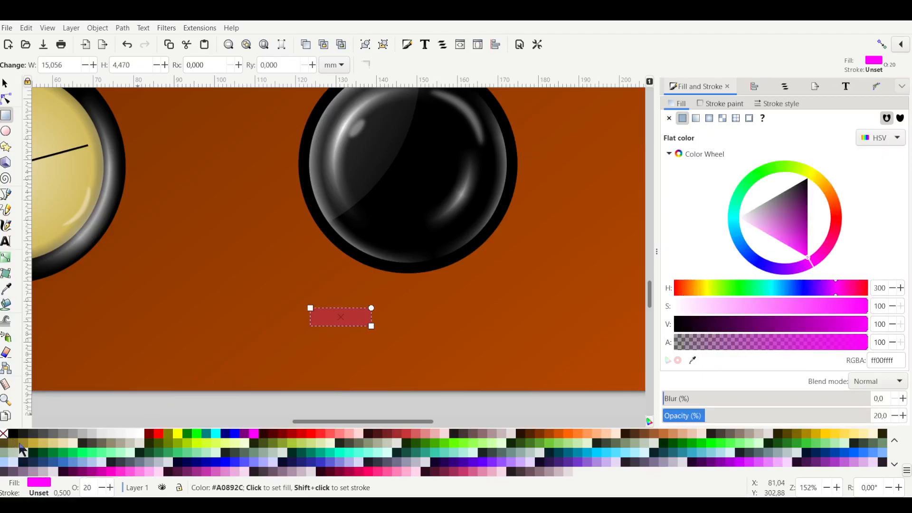
{"action": "left_click", "coordinate": [142, 437]}
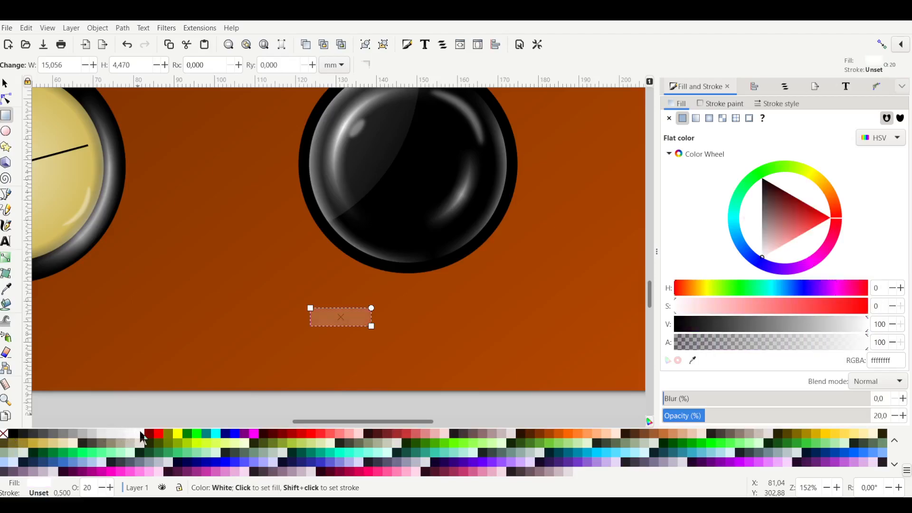
{"action": "double_click", "coordinate": [90, 488]}
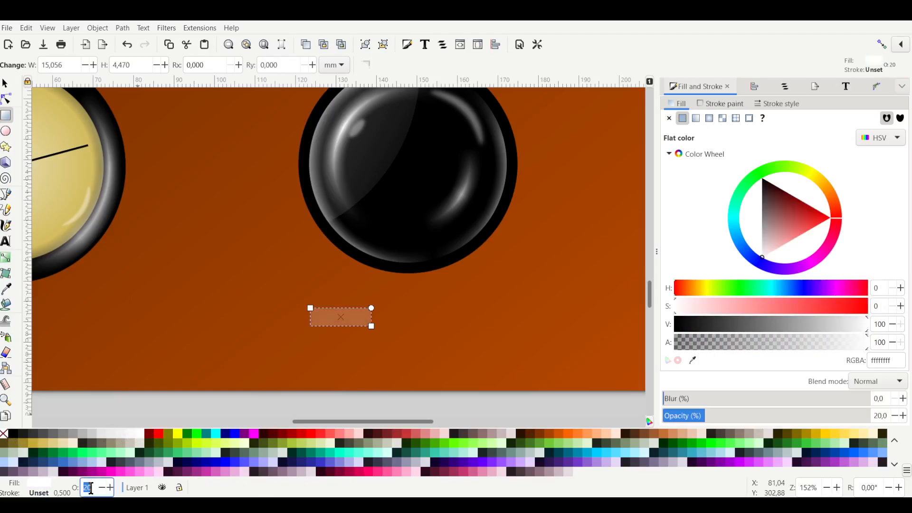
{"action": "type", "text": "40"}
{"action": "key", "text": "Return"}
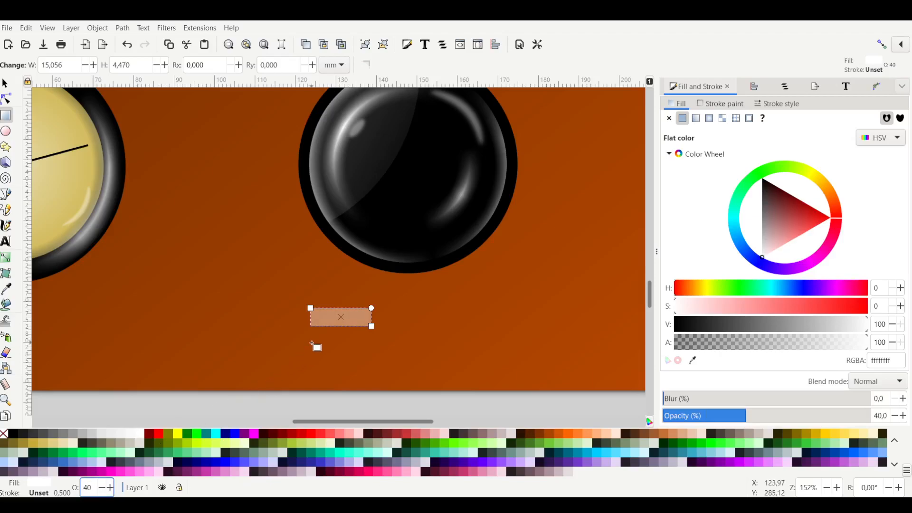
- Move the white rectangle slightly up and to the right, and apply the Bend path effect to it
{"action": "left_click", "coordinate": [5, 84]}
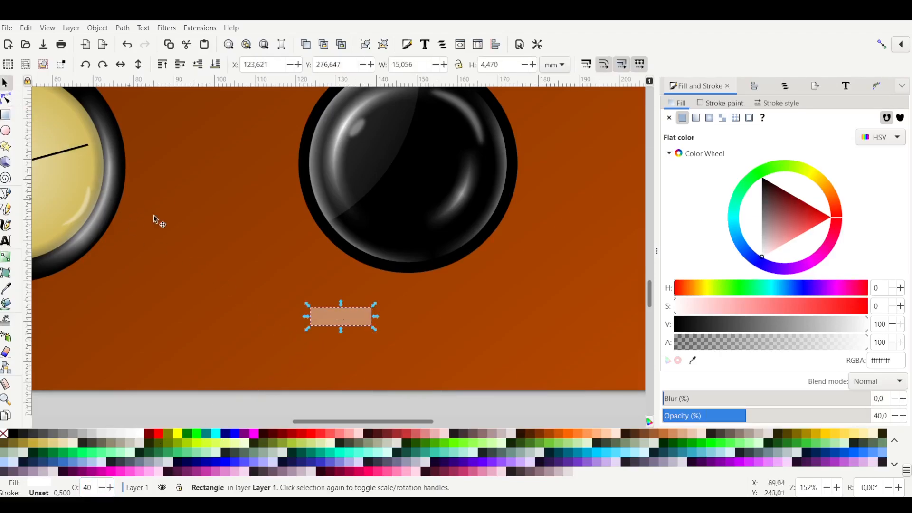
{"action": "left_click_drag", "start_coordinate": [320, 318], "coordinate": [342, 313]}
{"action": "left_click", "coordinate": [365, 313]}
{"action": "left_click", "coordinate": [375, 313]}
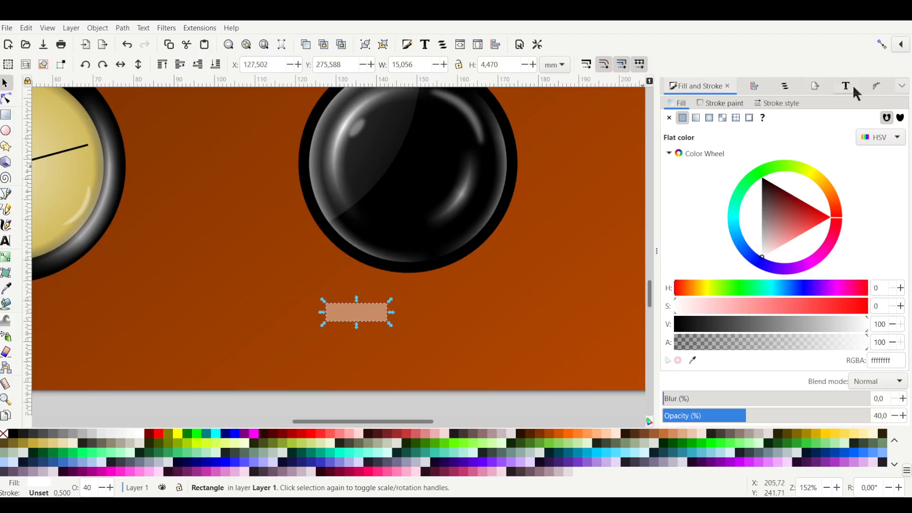
{"action": "left_click", "coordinate": [874, 88]}
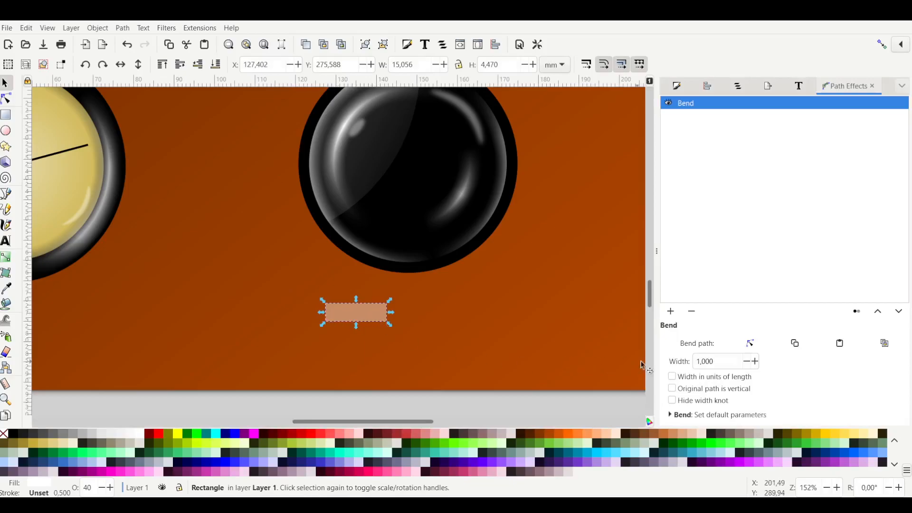
- Bend the rectangle downward into an arc and move it onto the lower part of the black circle
{"action": "left_click", "coordinate": [749, 343]}
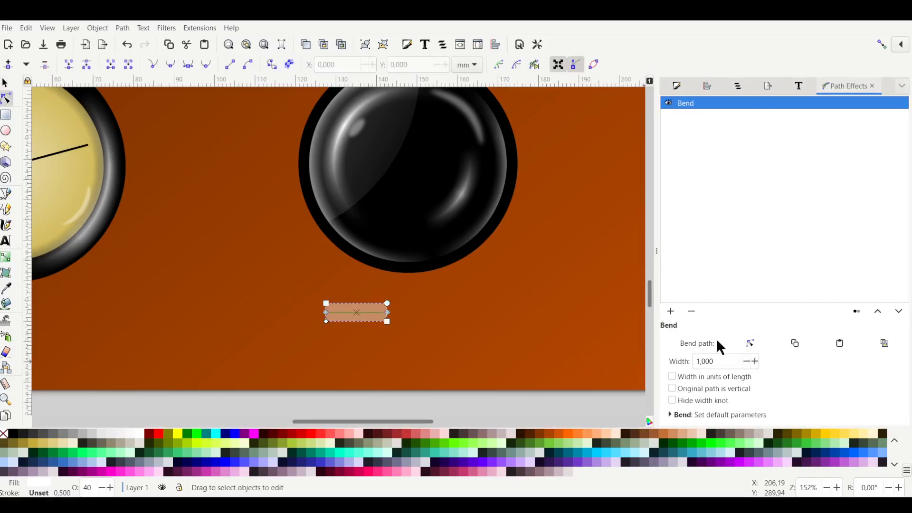
{"action": "scroll", "coordinate": [374, 322], "scroll_direction": "up", "scroll_amount": 2, "text": "ctrl"}
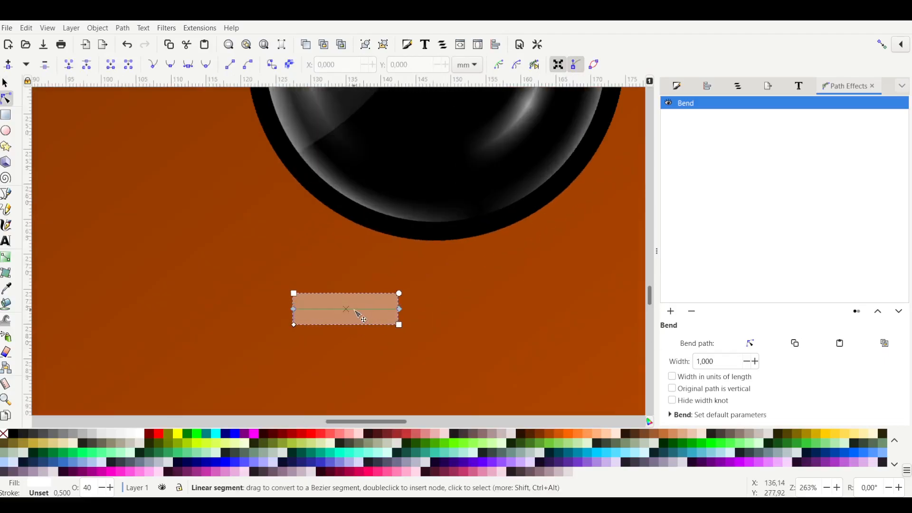
{"action": "left_click_drag", "start_coordinate": [359, 312], "coordinate": [380, 340]}
{"action": "left_click", "coordinate": [293, 309]}
{"action": "left_click_drag", "start_coordinate": [322, 320], "coordinate": [389, 171]}
{"action": "left_click", "coordinate": [7, 86]}
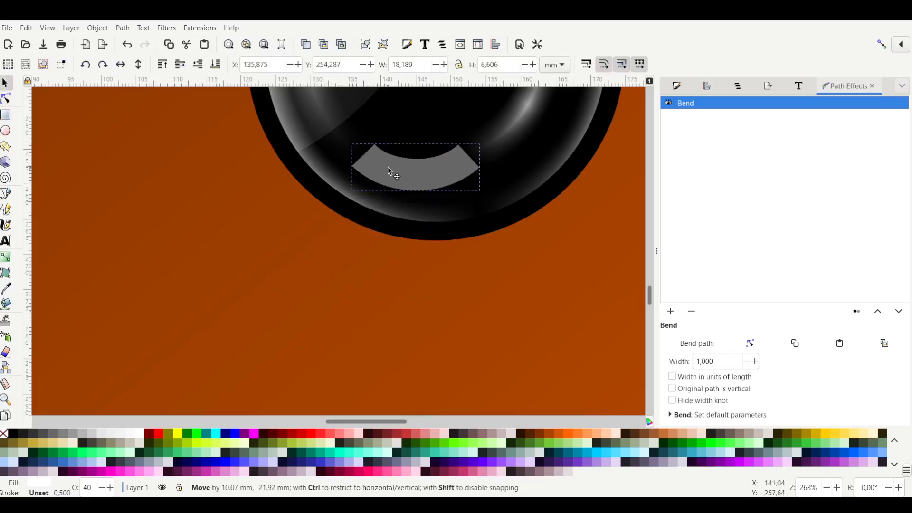
- Adjust both curve handles of the bend path to give the reflection a shallower arc
{"action": "scroll", "coordinate": [320, 242], "scroll_direction": "up", "scroll_amount": 4}
{"action": "scroll", "coordinate": [319, 242], "scroll_direction": "right", "scroll_amount": 2}
{"action": "left_click", "coordinate": [323, 292]}
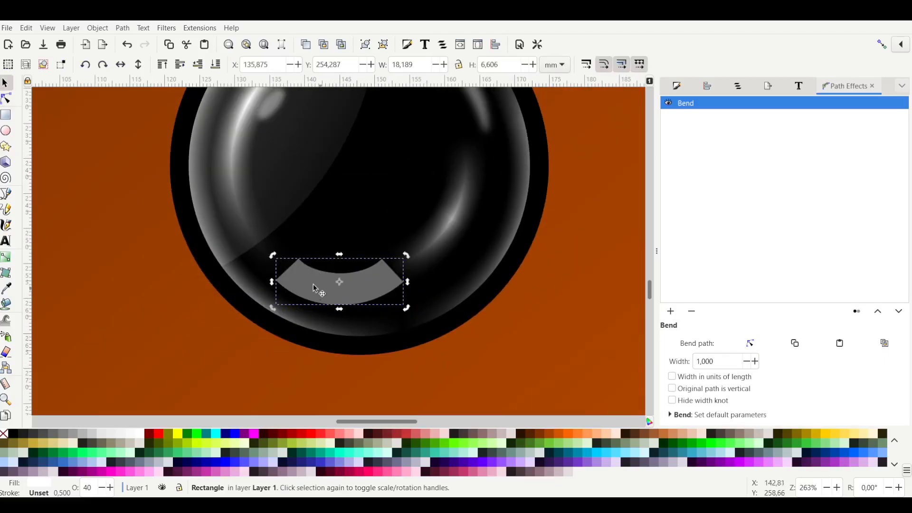
{"action": "left_click", "coordinate": [5, 98]}
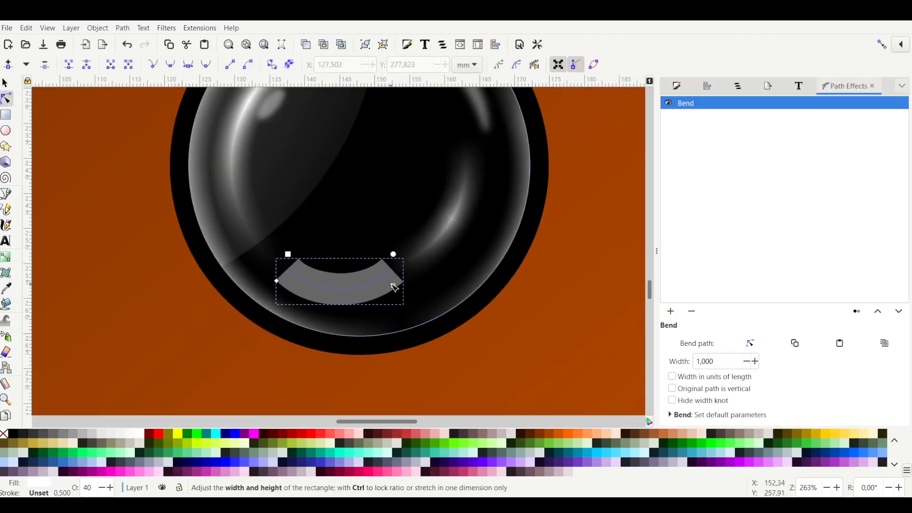
{"action": "left_click", "coordinate": [750, 343]}
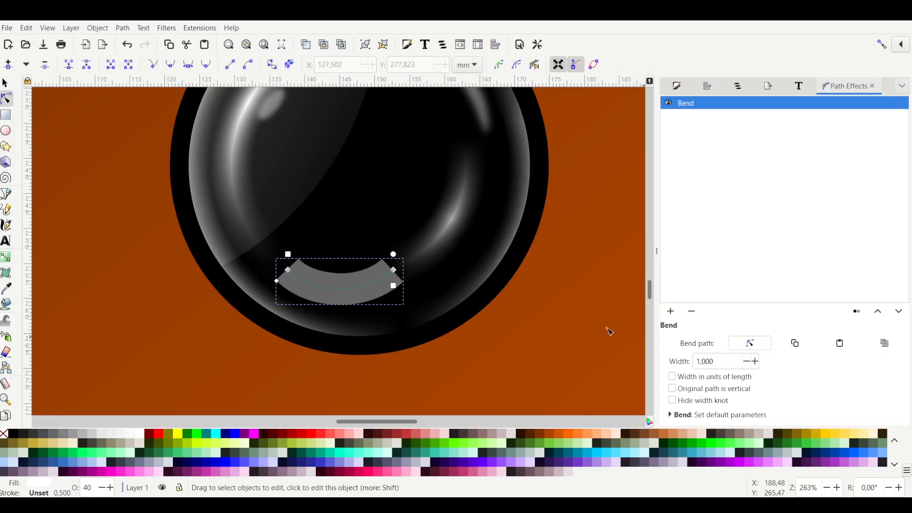
{"action": "left_click", "coordinate": [393, 270]}
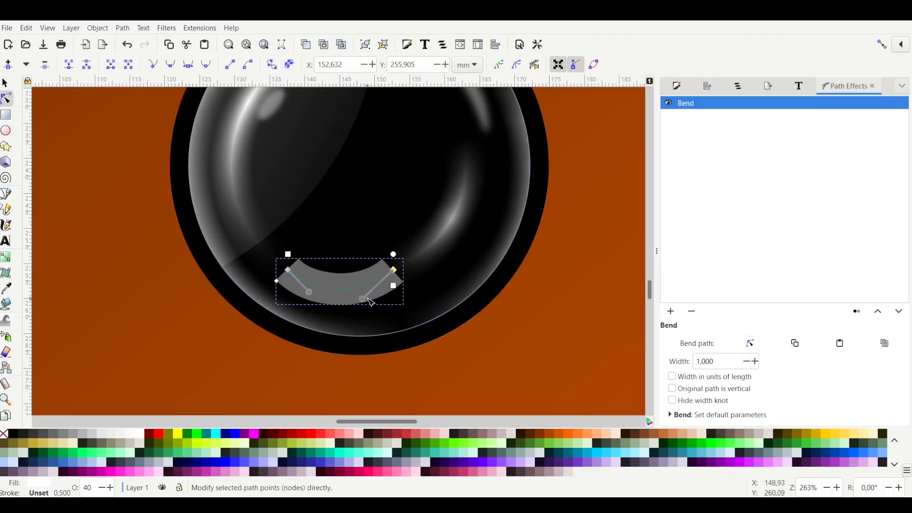
{"action": "left_click_drag", "start_coordinate": [365, 298], "coordinate": [366, 290]}
{"action": "left_click_drag", "start_coordinate": [309, 292], "coordinate": [338, 287]}
- Convert the bent shape to a path, rotate it slightly clockwise and place it along the black circle's lower-left rim
{"action": "left_click", "coordinate": [5, 85]}
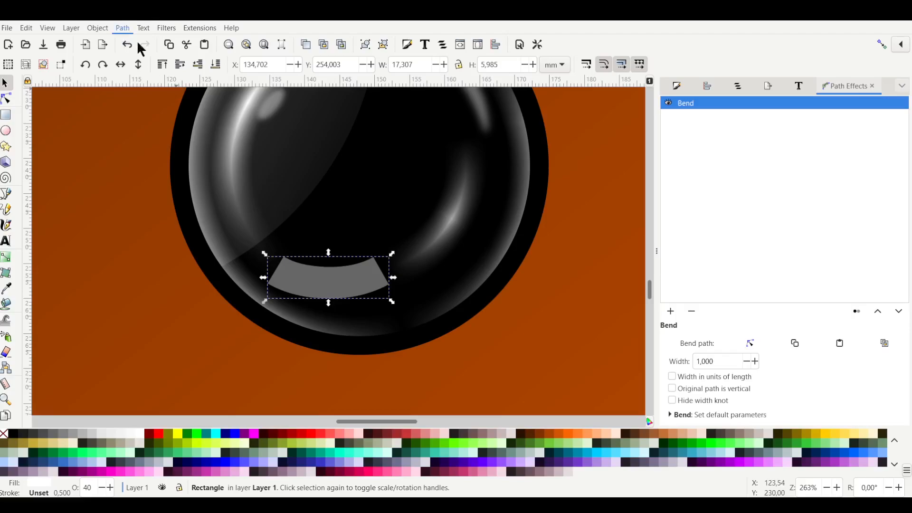
{"action": "left_click", "coordinate": [354, 282]}
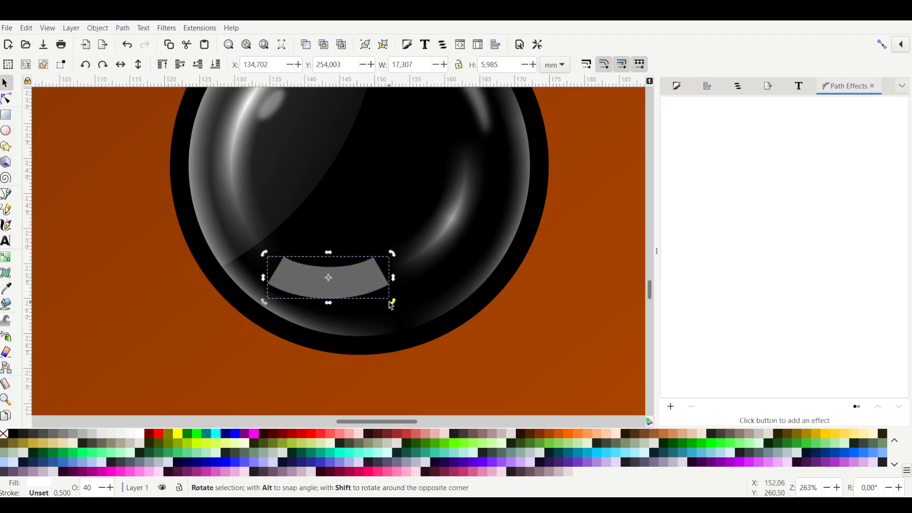
{"action": "left_click_drag", "start_coordinate": [394, 305], "coordinate": [345, 307]}
{"action": "left_click", "coordinate": [365, 295]}
{"action": "scroll", "coordinate": [325, 360], "scroll_direction": "down", "scroll_amount": 3}
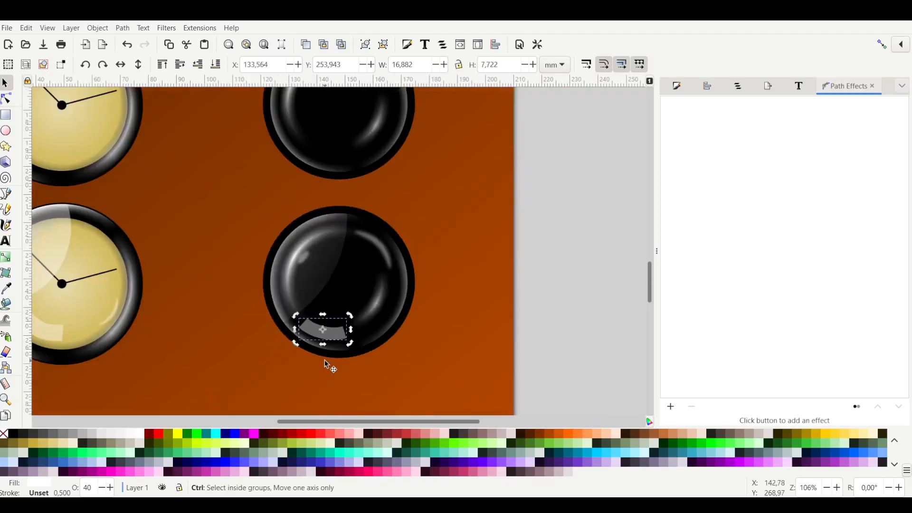
{"action": "left_click", "coordinate": [564, 304]}
{"action": "scroll", "coordinate": [356, 321], "scroll_direction": "down", "scroll_amount": 2}
{"action": "scroll", "coordinate": [334, 299], "scroll_direction": "up", "scroll_amount": 3}
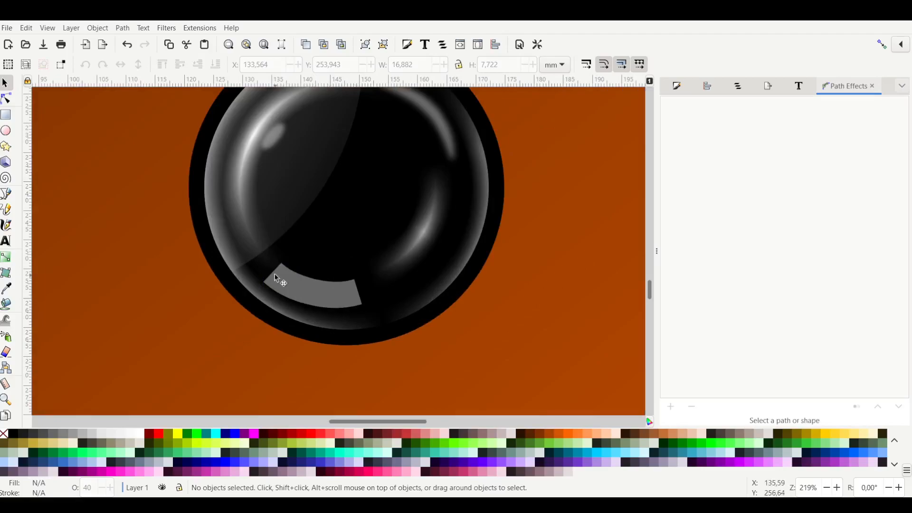
- Blur the curved white reflection at the bottom of the fourth-row black circle by about 31%
{"action": "left_click", "coordinate": [336, 291]}
{"action": "scroll", "coordinate": [362, 321], "scroll_direction": "down", "scroll_amount": 1}
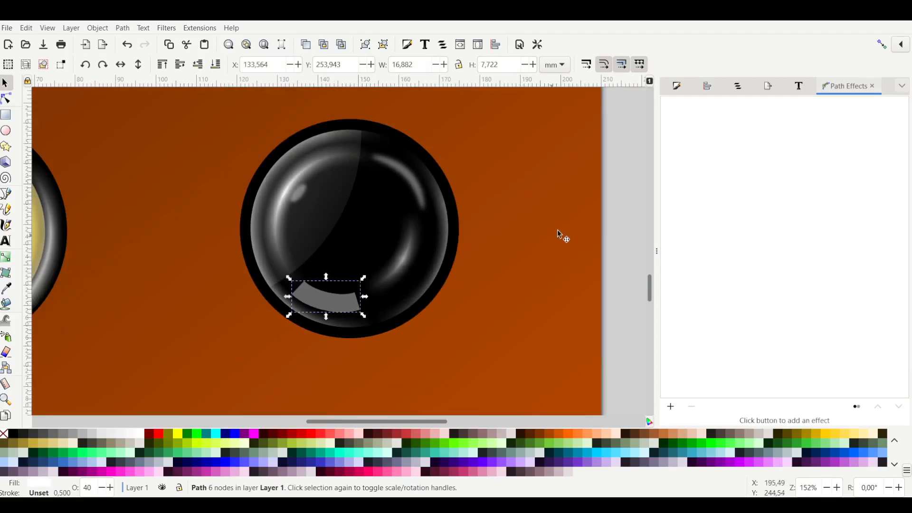
{"action": "left_click", "coordinate": [676, 86]}
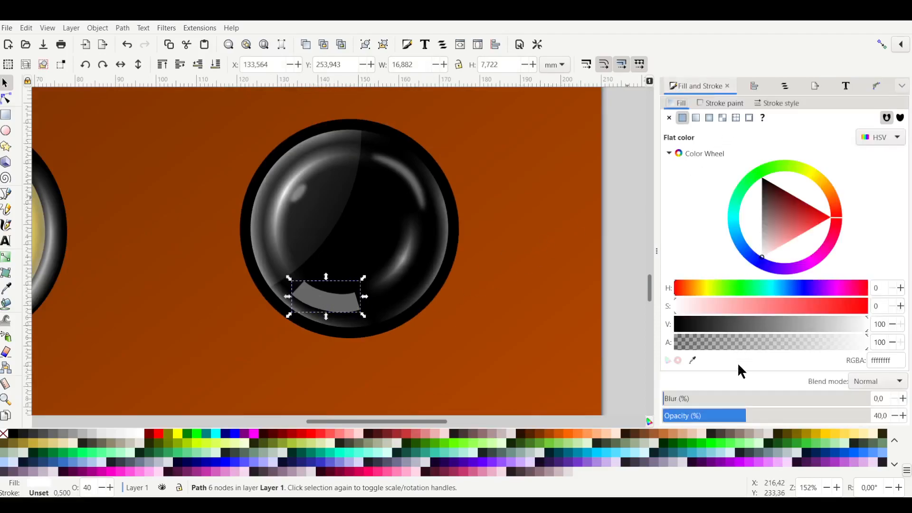
{"action": "left_click_drag", "start_coordinate": [711, 398], "coordinate": [727, 401]}
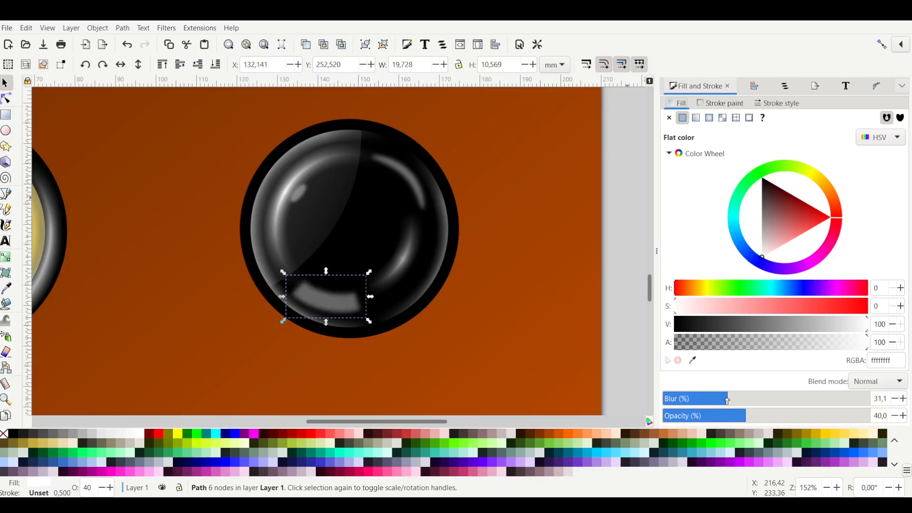
{"action": "left_click", "coordinate": [482, 330]}
{"action": "scroll", "coordinate": [483, 329], "scroll_direction": "down", "scroll_amount": 3}
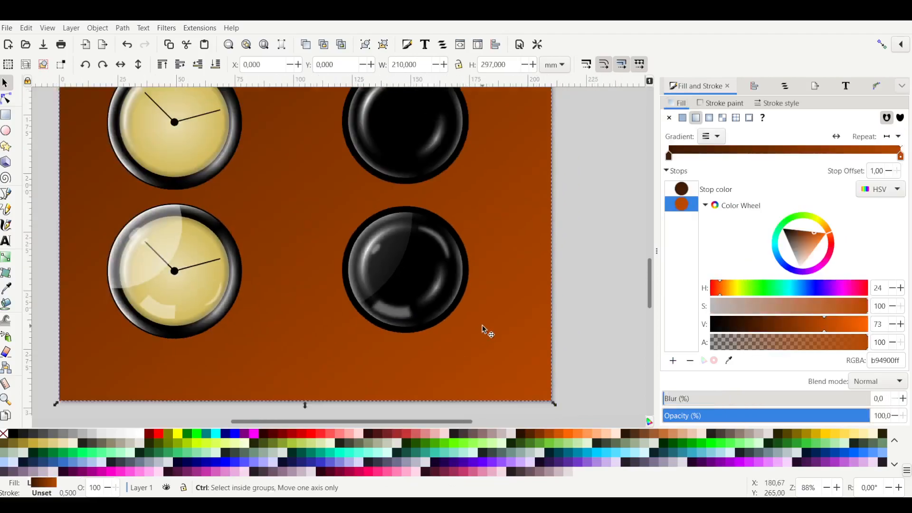
{"action": "scroll", "coordinate": [484, 331], "scroll_direction": "up", "scroll_amount": 2}
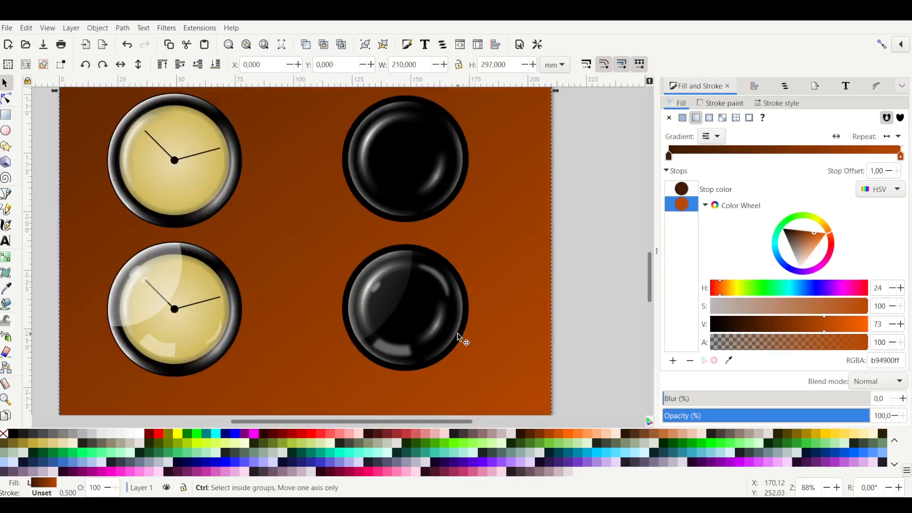
{"action": "scroll", "coordinate": [463, 338], "scroll_direction": "down", "scroll_amount": 1}
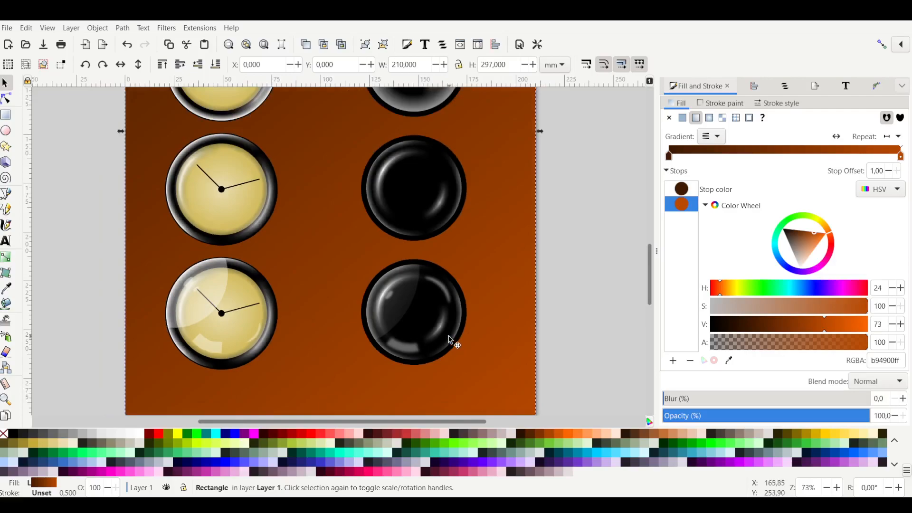
{"action": "scroll", "coordinate": [448, 340], "scroll_direction": "up", "scroll_amount": 5}
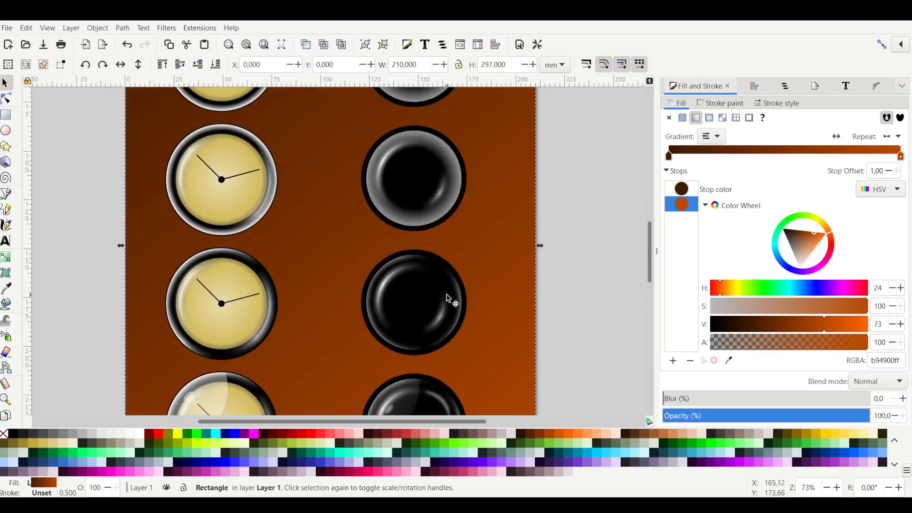
- Review the finished clocks and black circles in every row, comparing their rims, shading and glass highlights with nothing selected
{"action": "scroll", "coordinate": [449, 301], "scroll_direction": "up", "scroll_amount": 3}
{"action": "scroll", "coordinate": [394, 316], "scroll_direction": "down", "scroll_amount": 2}
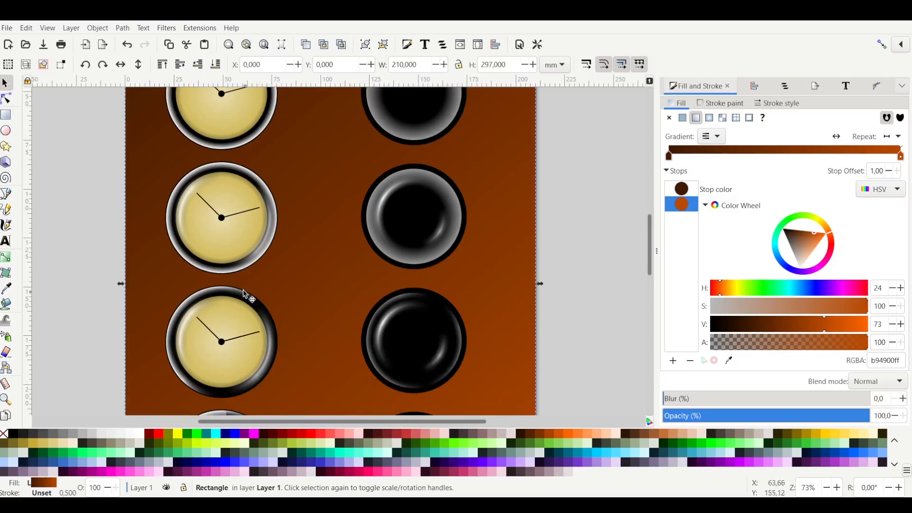
{"action": "scroll", "coordinate": [256, 269], "scroll_direction": "left", "scroll_amount": 2}
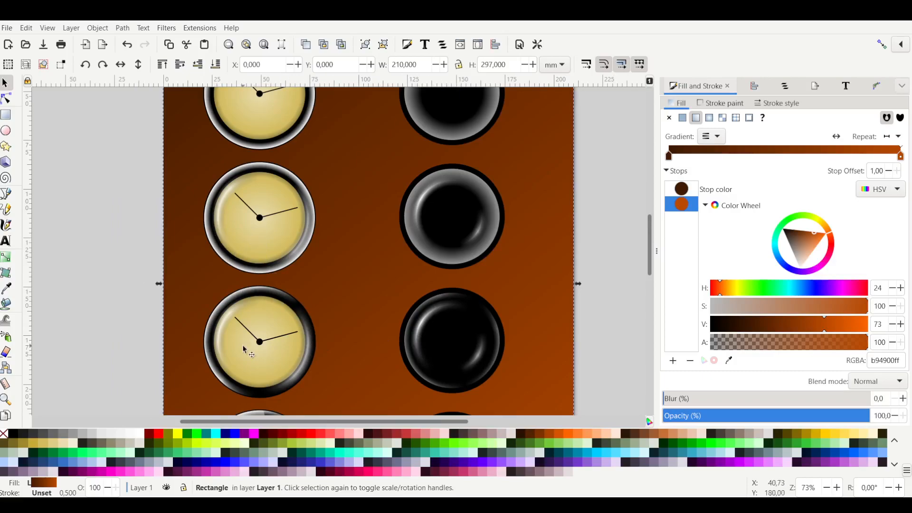
{"action": "scroll", "coordinate": [242, 350], "scroll_direction": "down", "scroll_amount": 2}
{"action": "scroll", "coordinate": [252, 313], "scroll_direction": "up", "scroll_amount": 3}
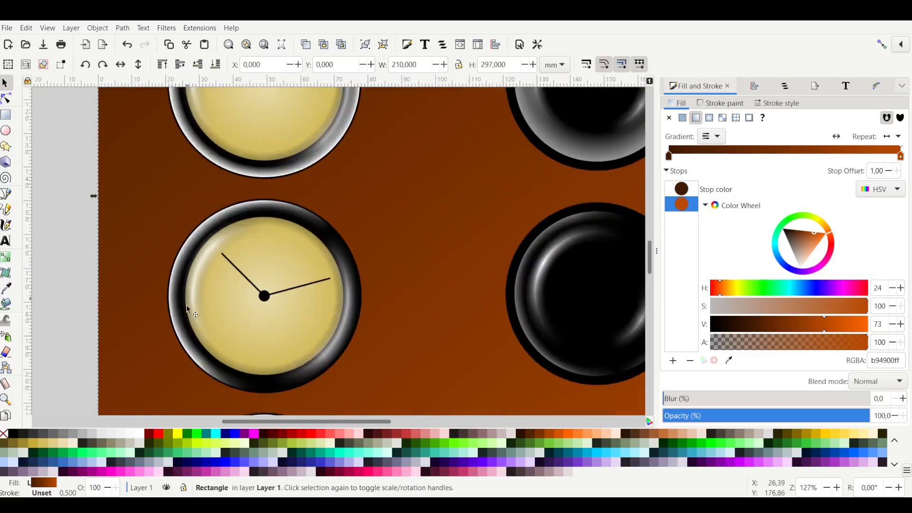
{"action": "scroll", "coordinate": [186, 298], "scroll_direction": "down", "scroll_amount": 2}
{"action": "scroll", "coordinate": [189, 318], "scroll_direction": "down", "scroll_amount": 2}
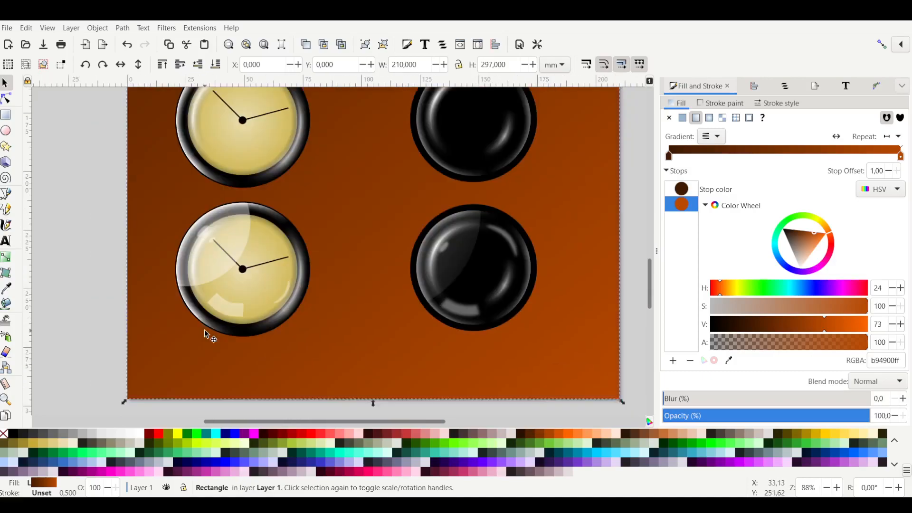
{"action": "left_click", "coordinate": [107, 360]}
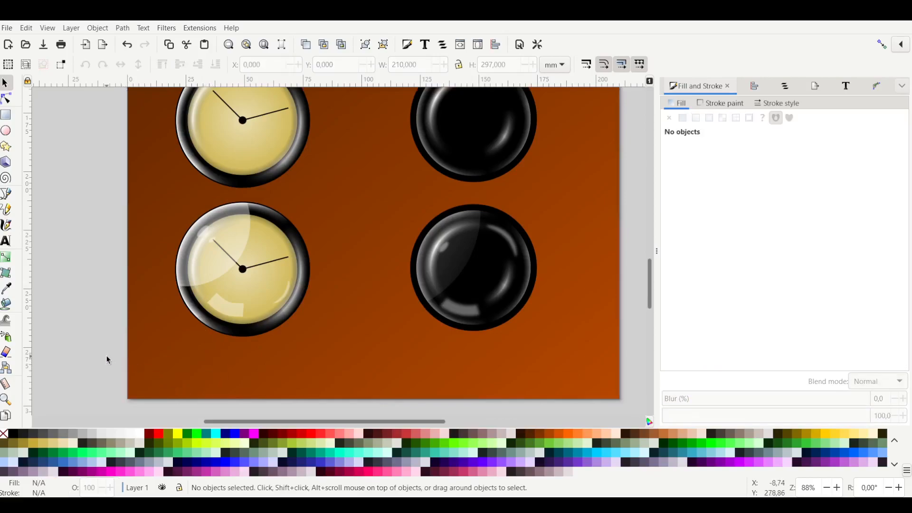
{"action": "scroll", "coordinate": [107, 360], "scroll_direction": "up", "scroll_amount": 4}
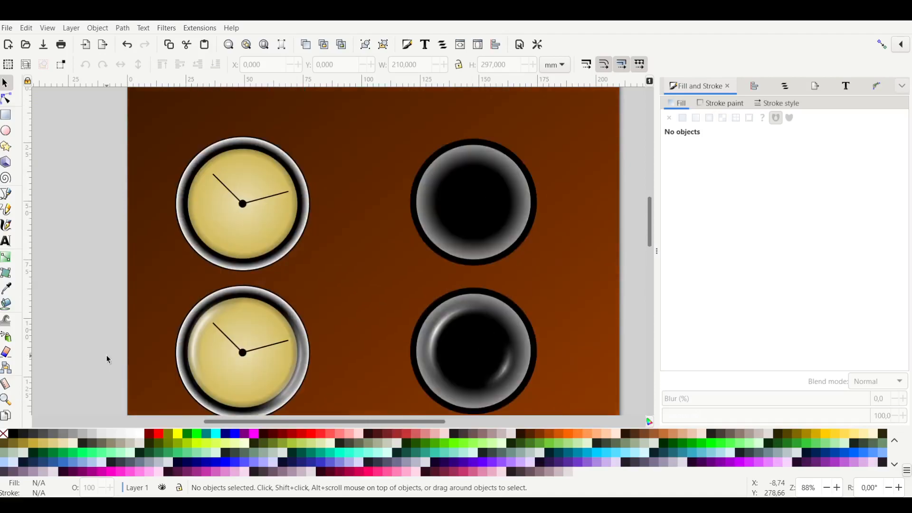